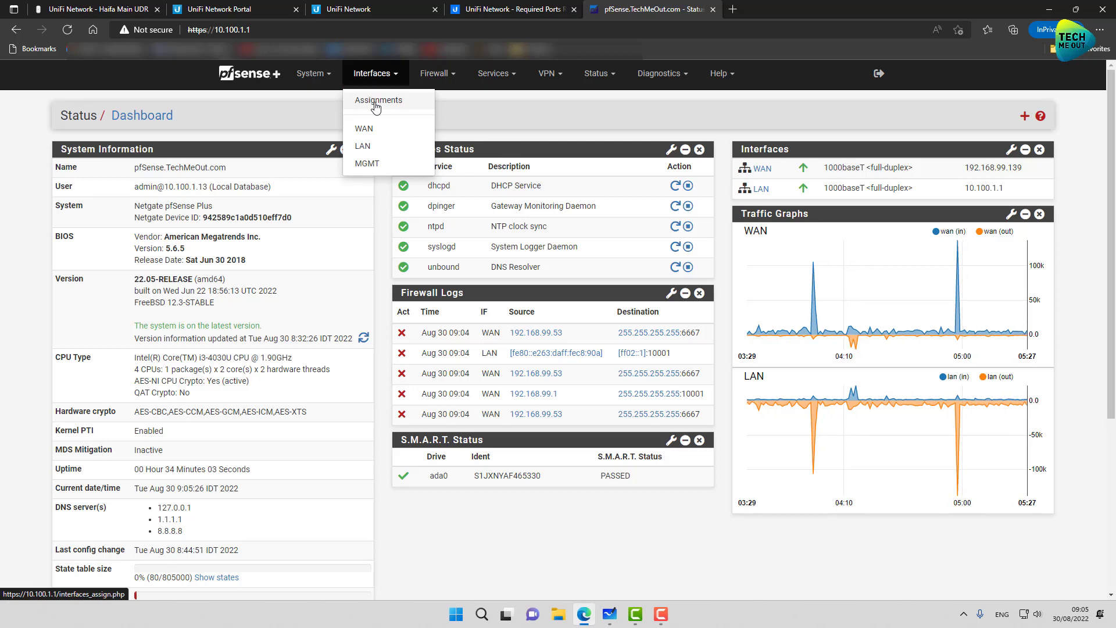
Step: Create a VLAN with tag 10 on the LAN parent interface igb1 and save it
left_click(375, 101)
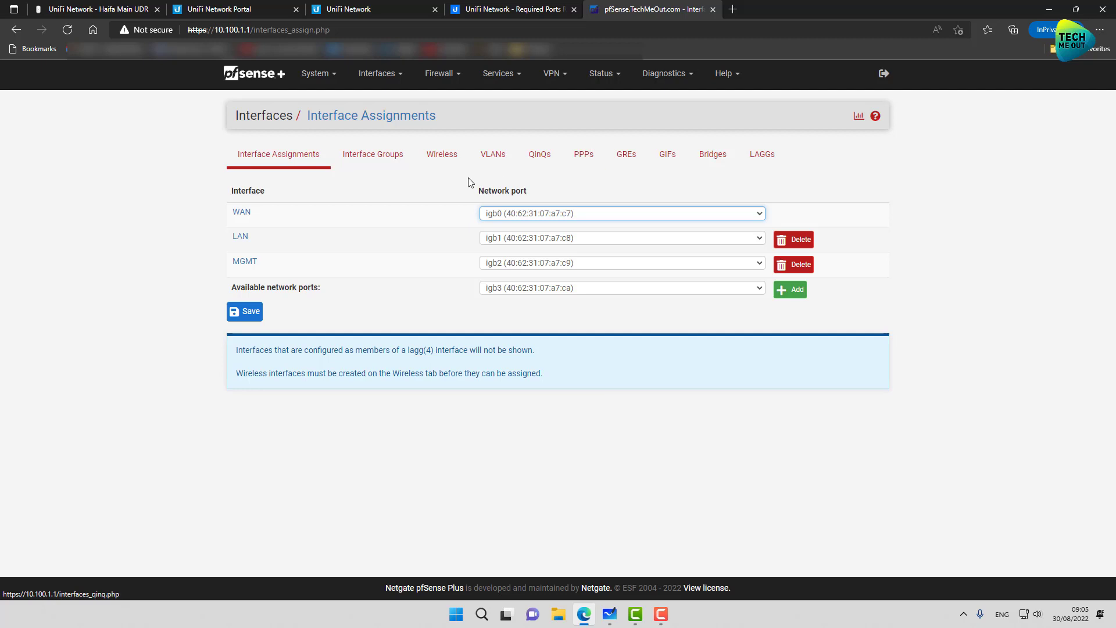
left_click(497, 158)
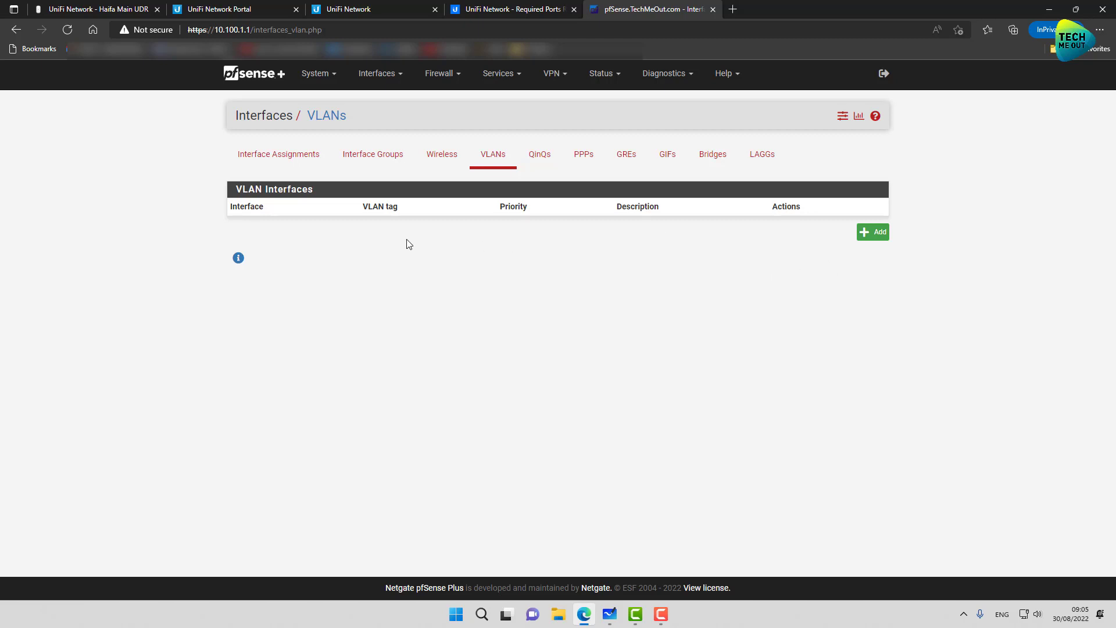
left_click(280, 168)
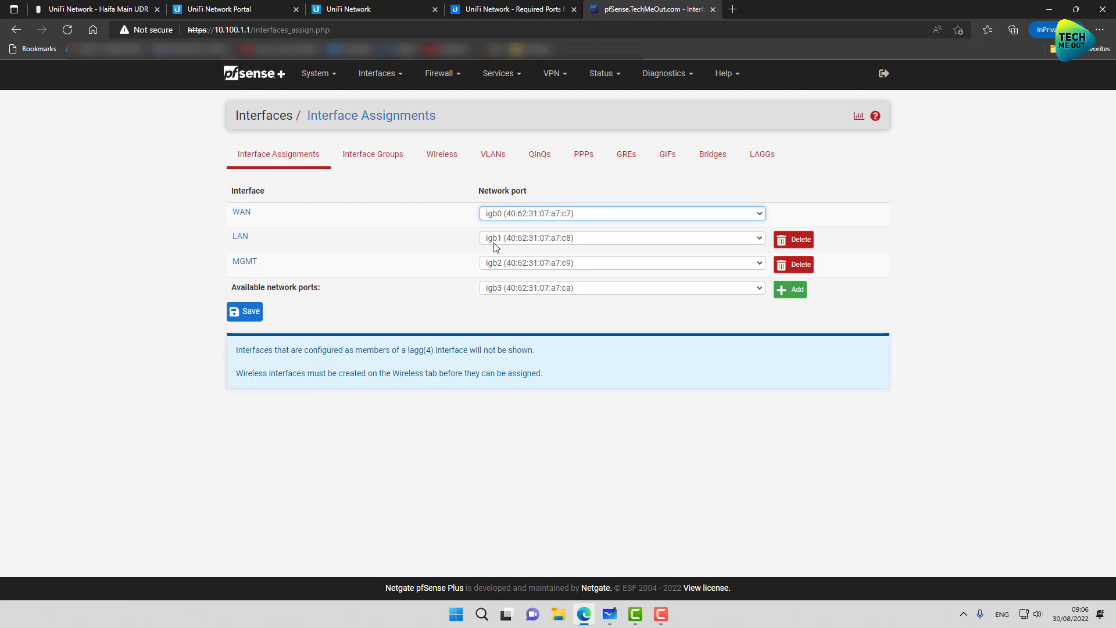
left_click(494, 158)
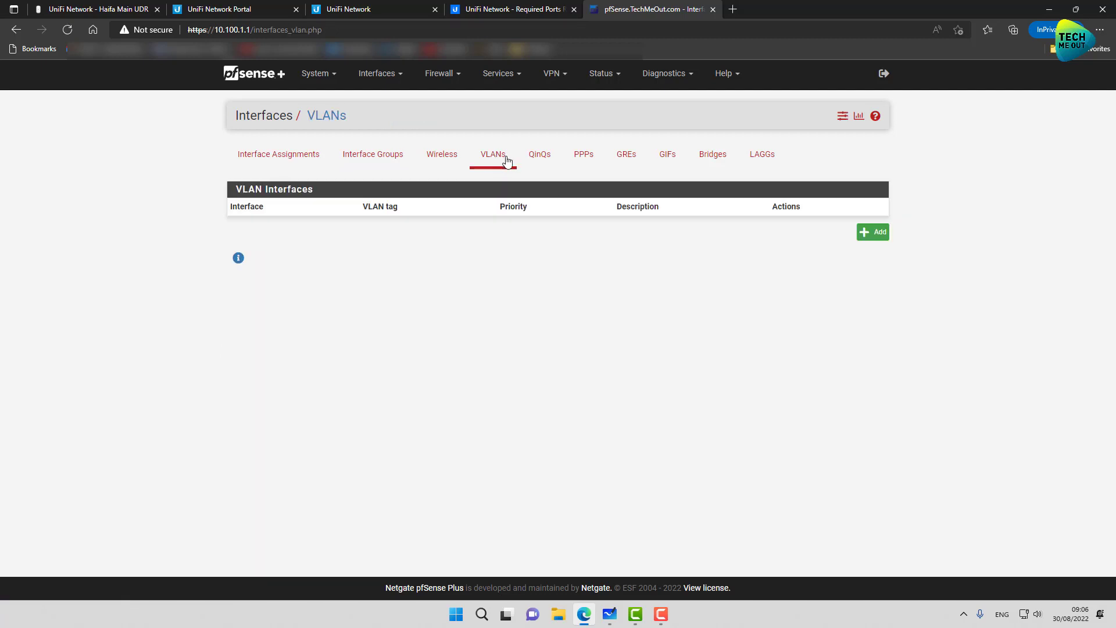
left_click(869, 232)
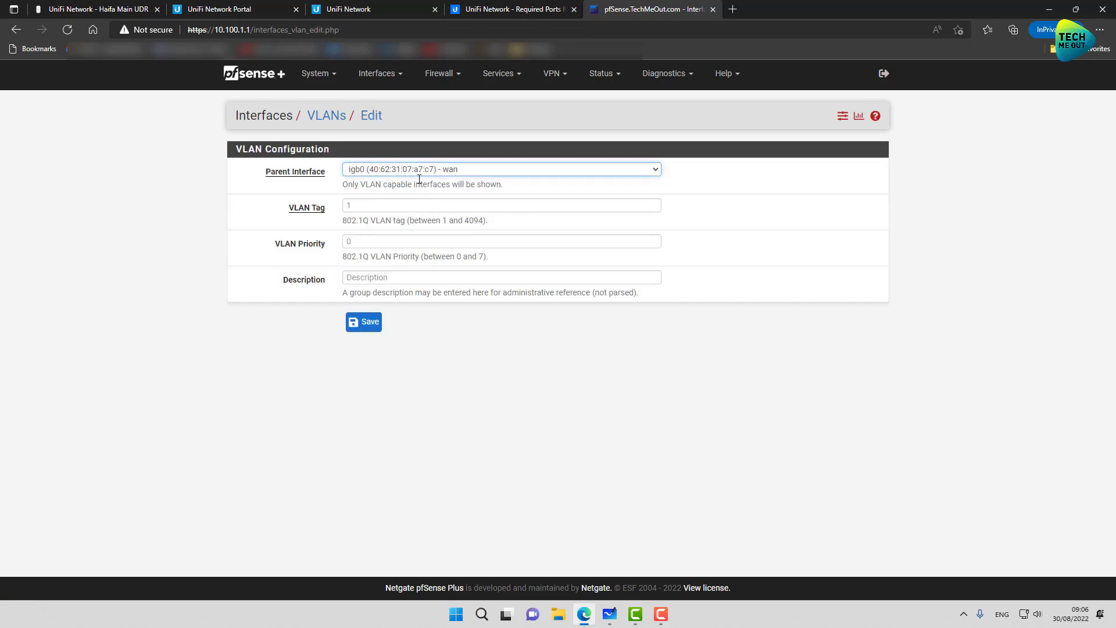
left_click(418, 170)
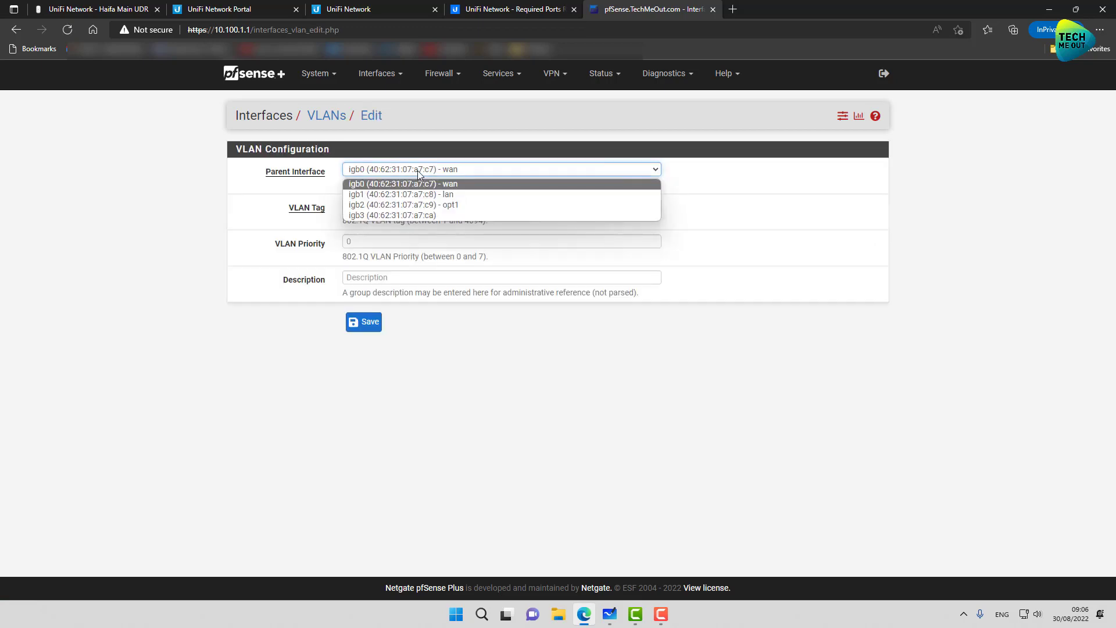
left_click(370, 198)
left_click(376, 211)
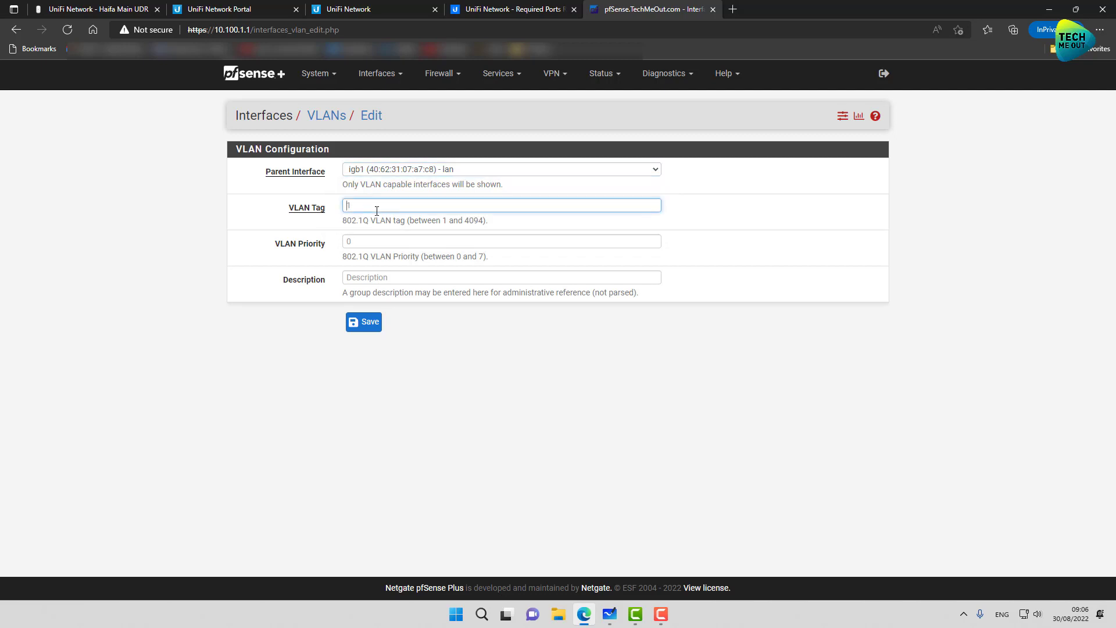
type("10")
left_click(363, 322)
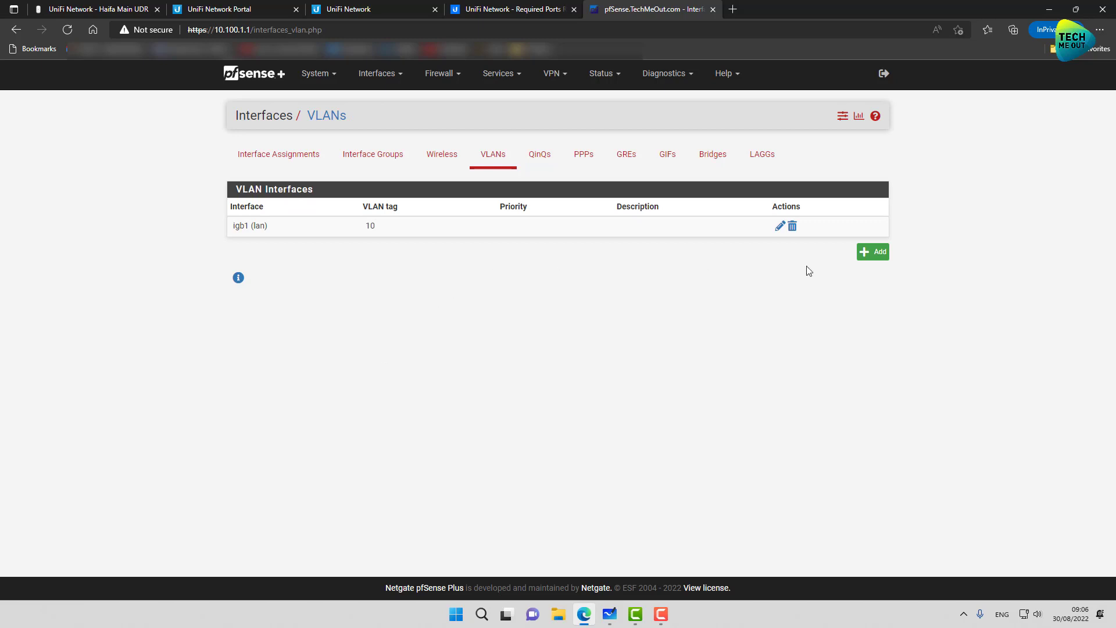
Step: Add a second VLAN with tag 20 on the LAN parent interface igb1 and save it
left_click(875, 256)
left_click(451, 169)
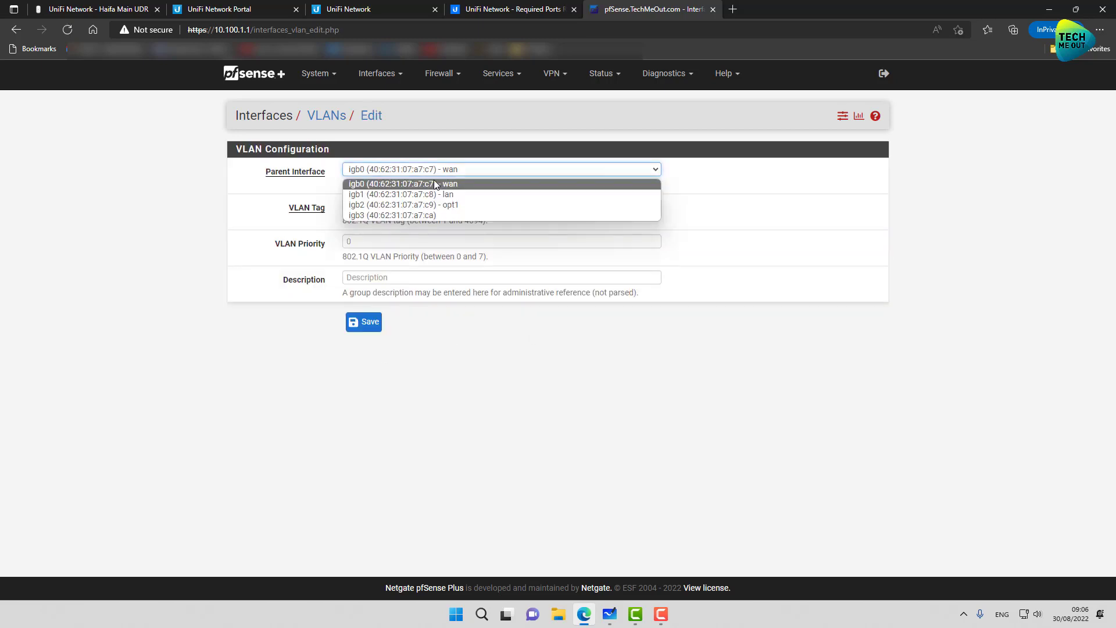
left_click(433, 191)
left_click(380, 205)
type("20")
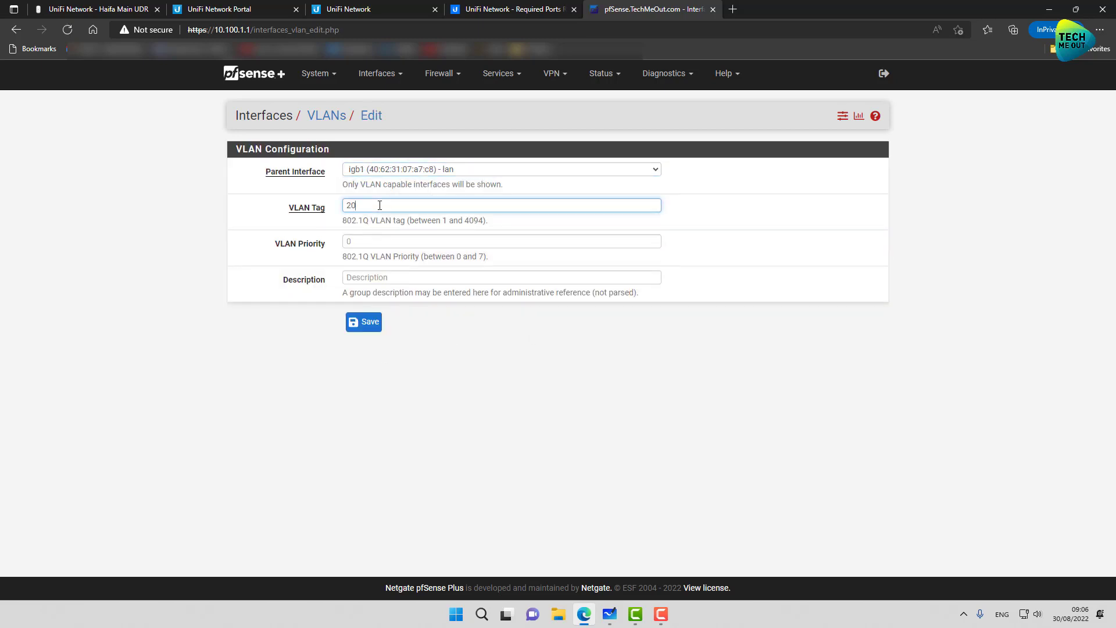
left_click(363, 322)
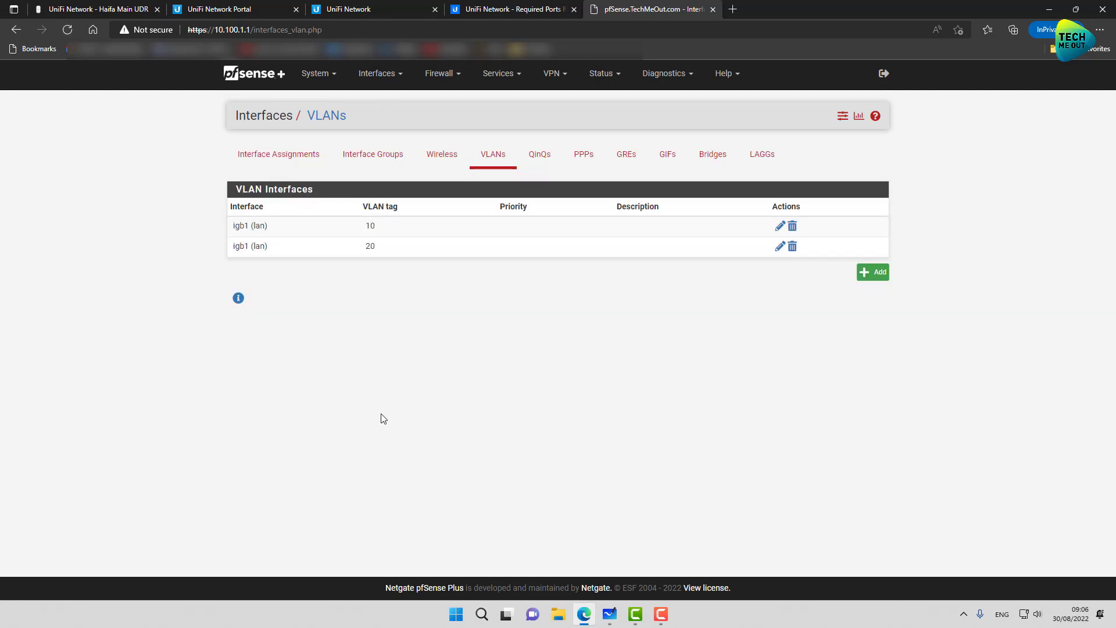
Step: Add VLAN 10 on igb1 as a new interface in the interface assignments
left_click(263, 161)
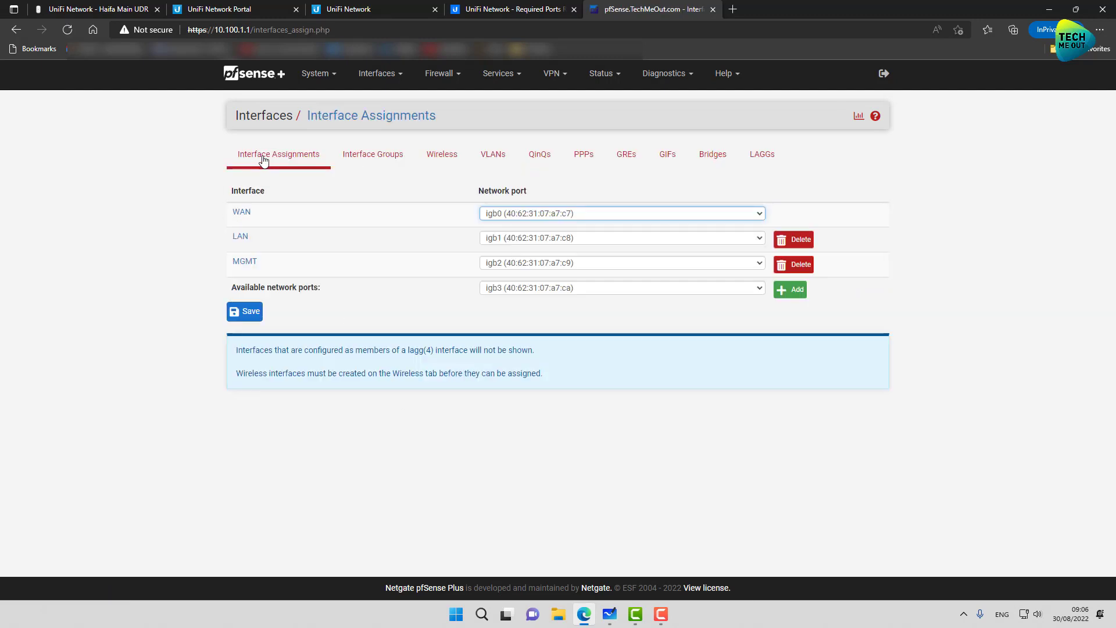
left_click(508, 288)
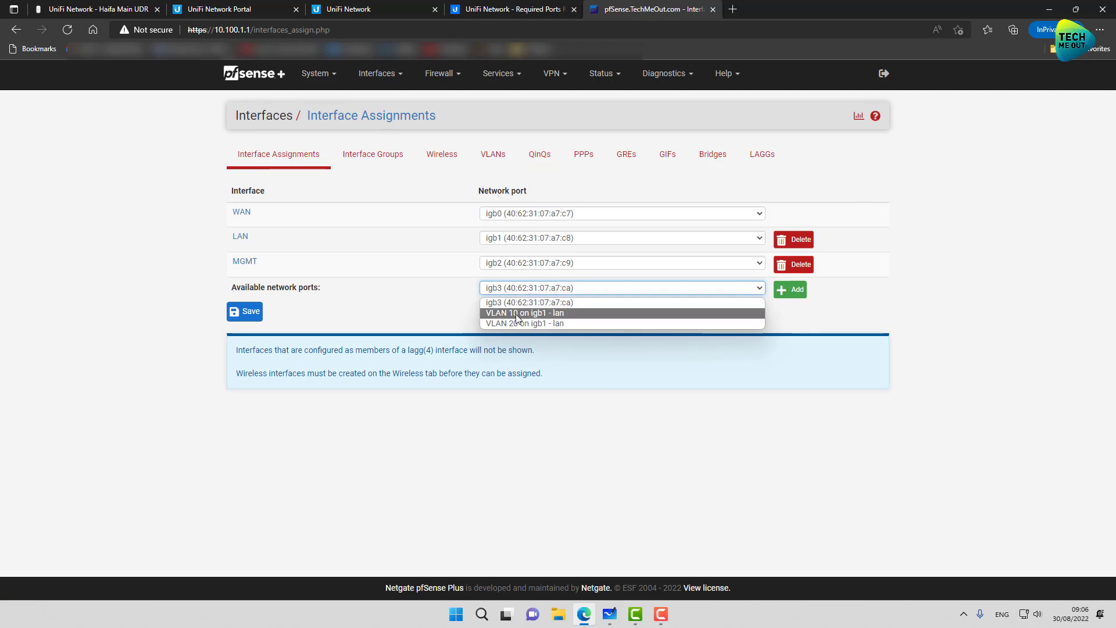
left_click(513, 313)
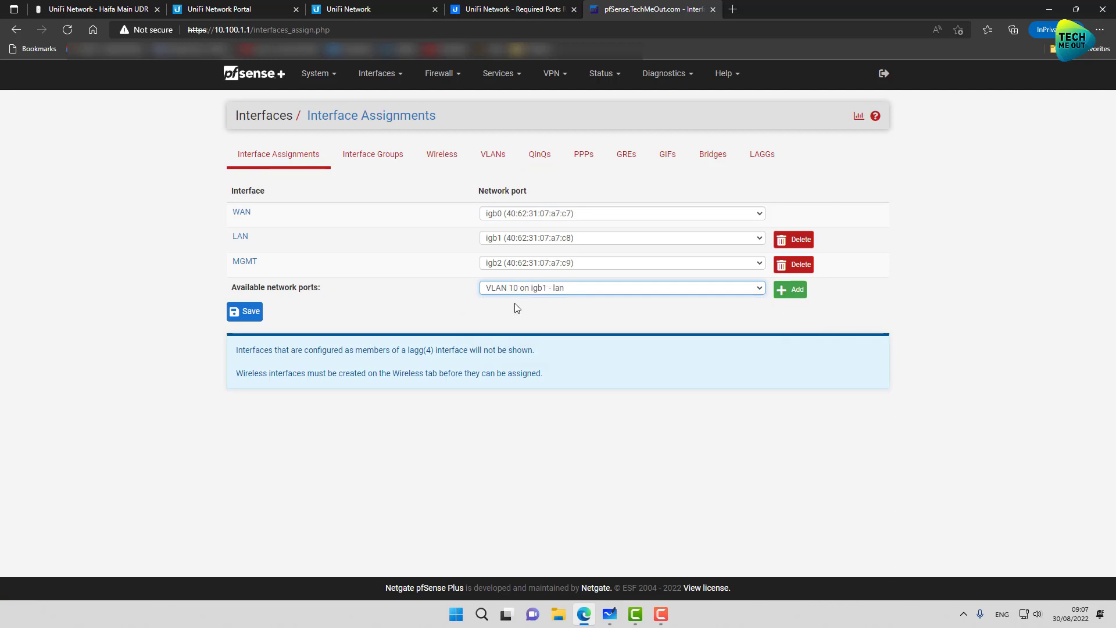
left_click(790, 289)
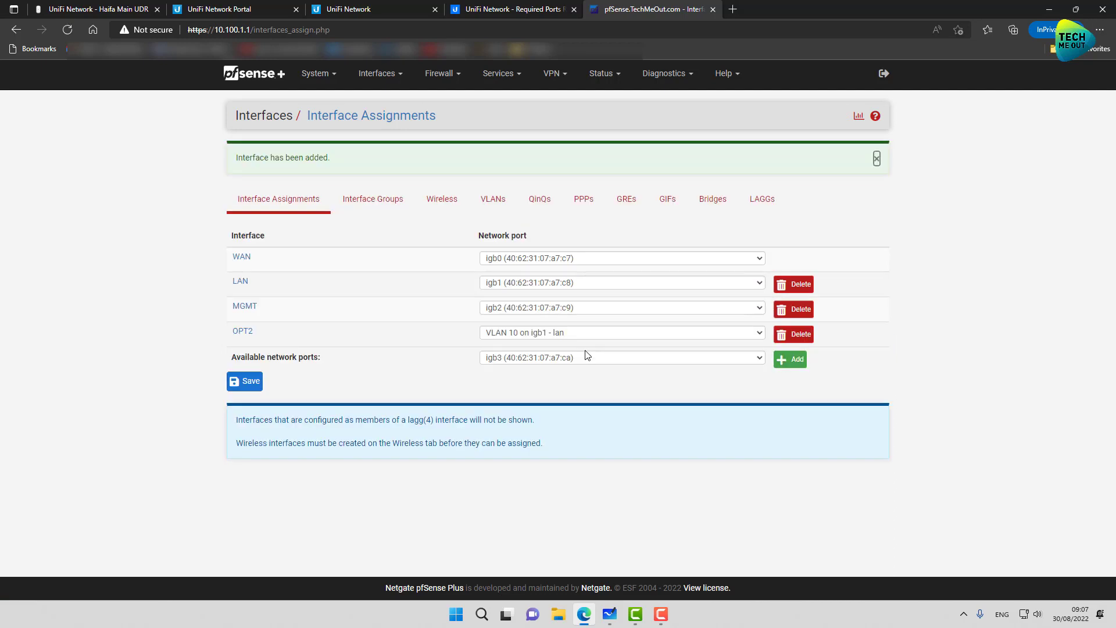
Step: Add VLAN 20 on igb1 as another assigned interface and save the interface assignments
left_click(529, 358)
left_click(505, 384)
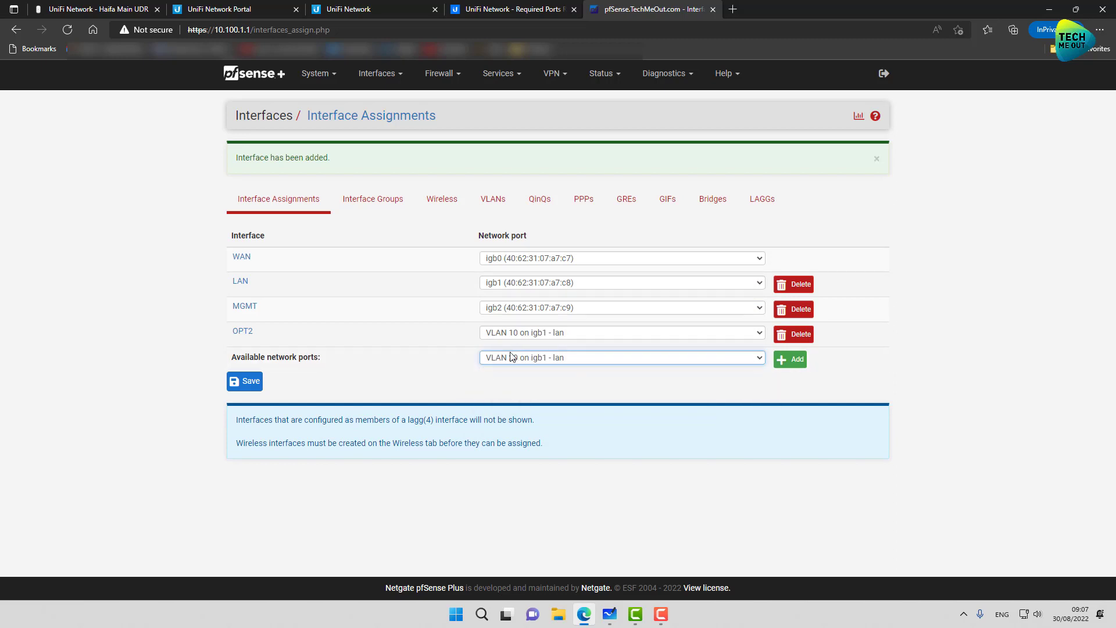
left_click(788, 364)
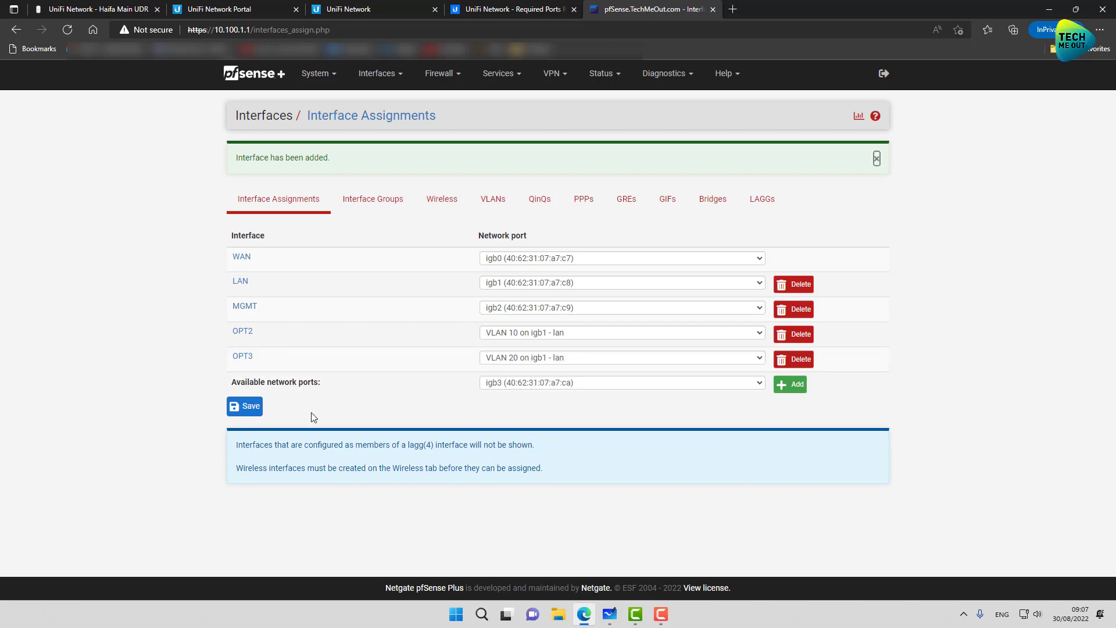
left_click(245, 407)
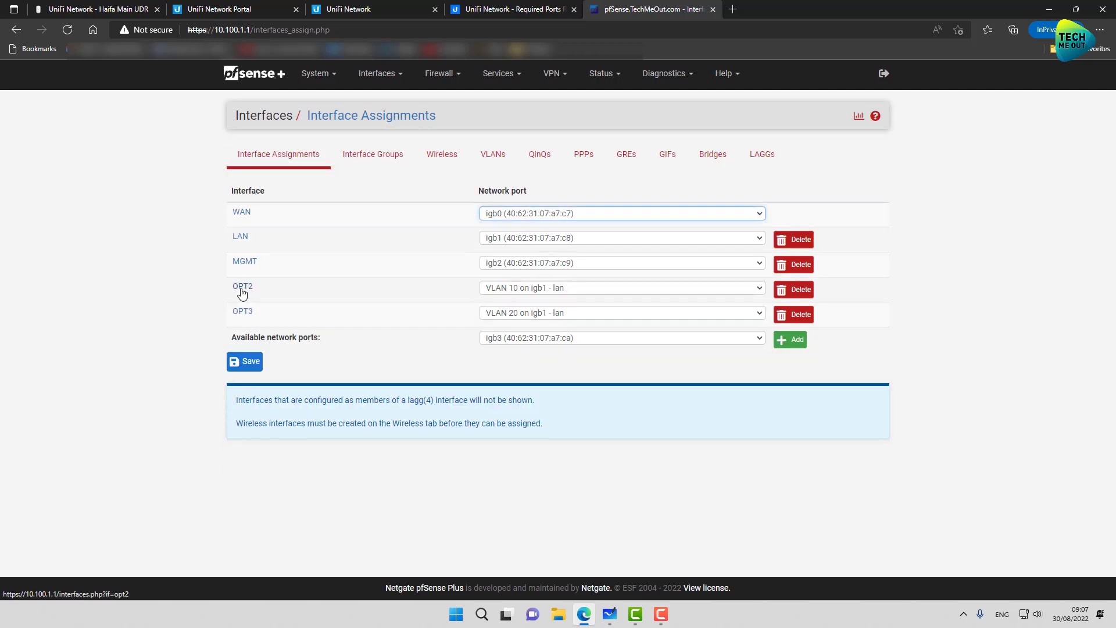
Step: Enable the OPT2 interface for VLAN 10 with the description Clients and the IPv4 configuration type Static IPv4
left_click(242, 288)
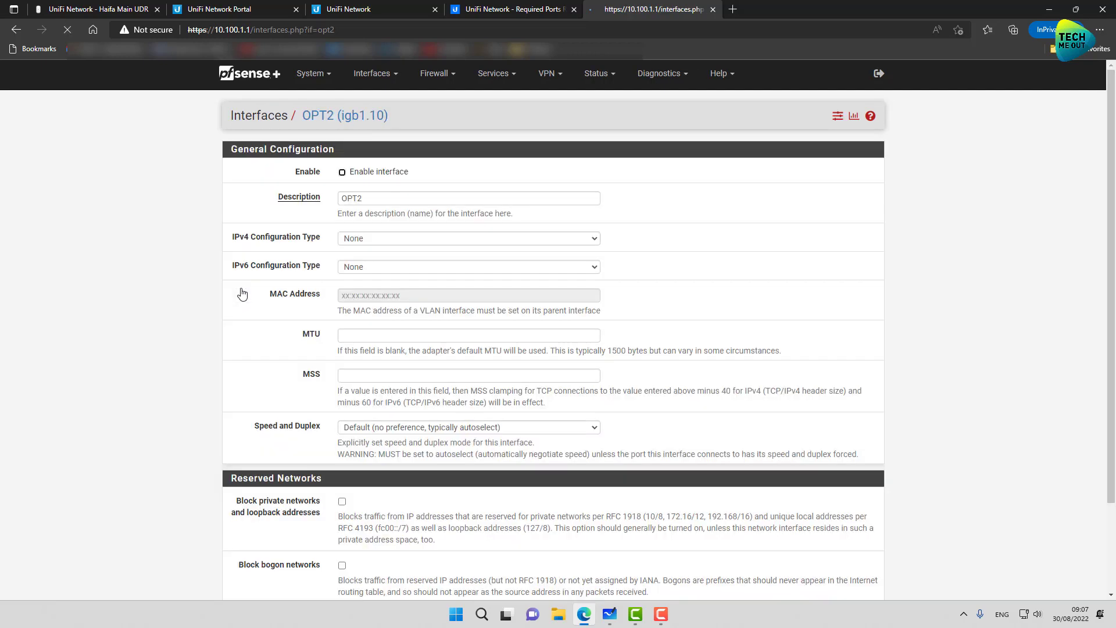
left_click(374, 173)
key("Tab")
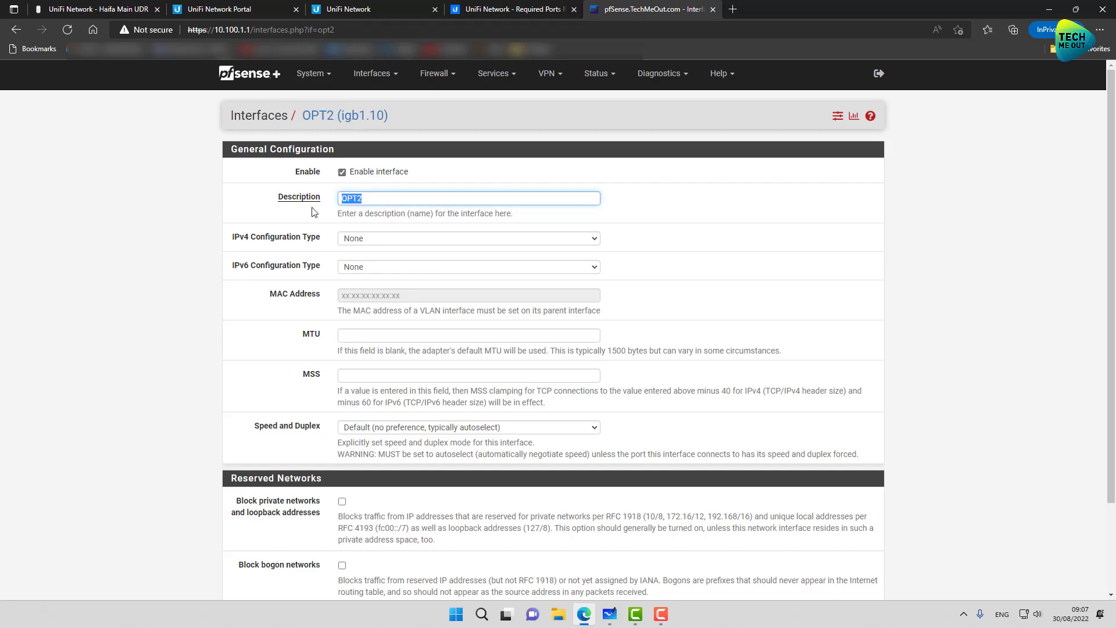
type("Clients")
scroll(208, 281, "down", 1)
key("Tab")
key("alt+Down")
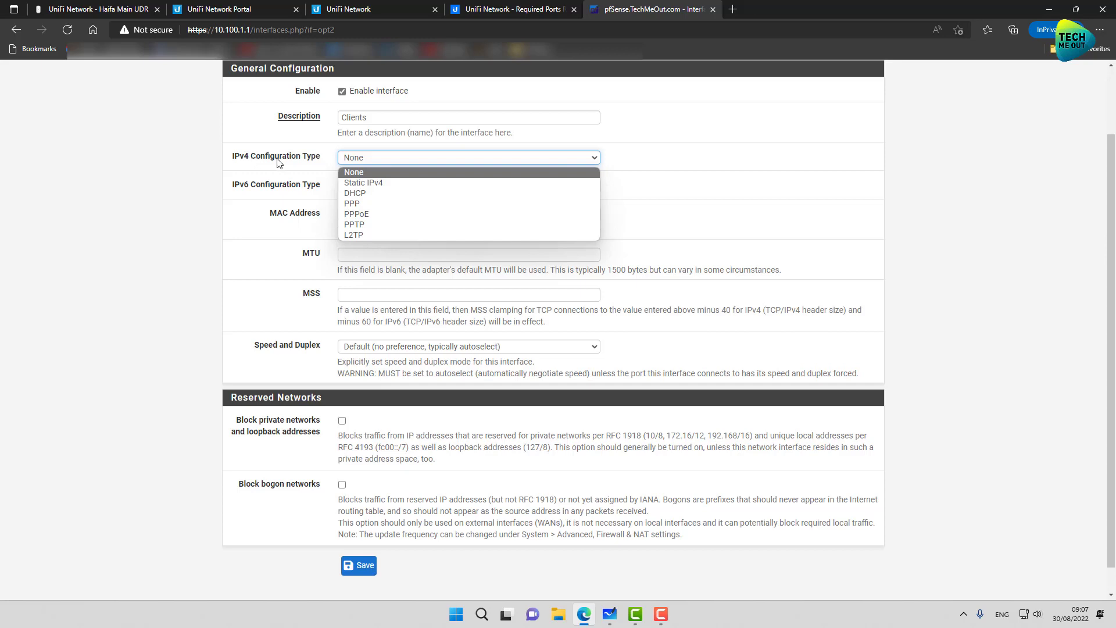
left_click(376, 185)
Step: Set the Clients interface's IPv4 address to 10.100.10.1/24, then save and apply the configuration
left_click(365, 423)
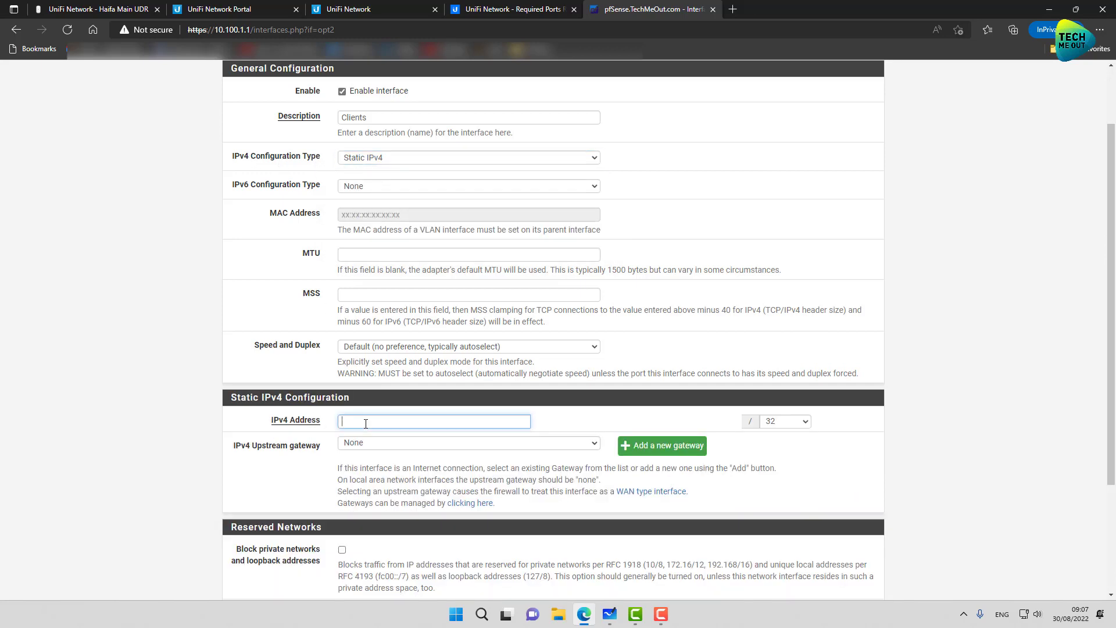
type("10.100.10.1")
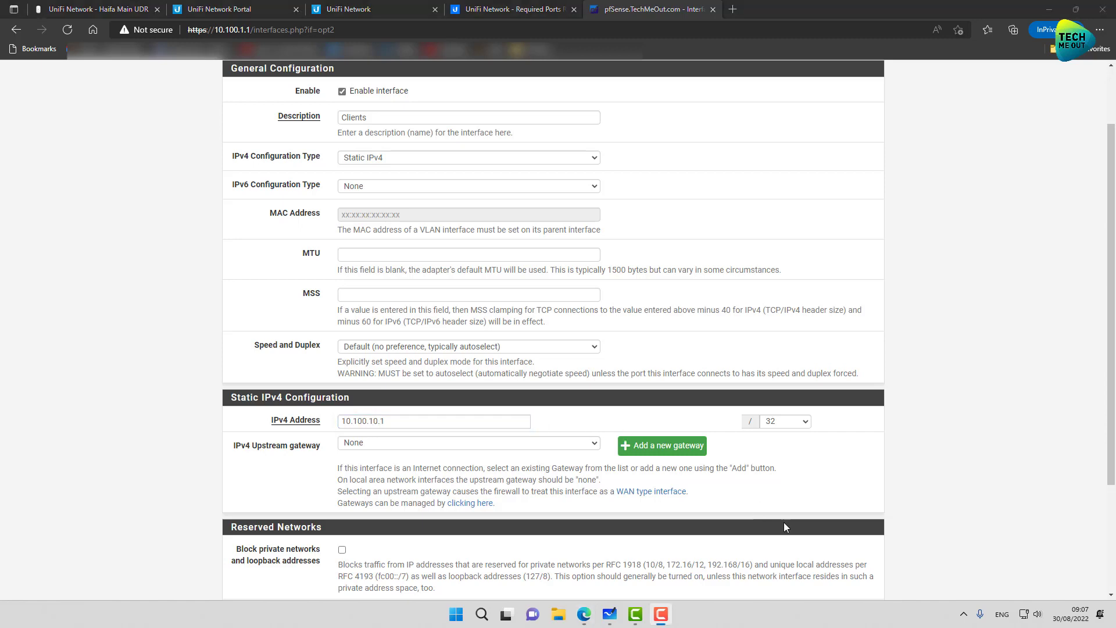
left_click(804, 425)
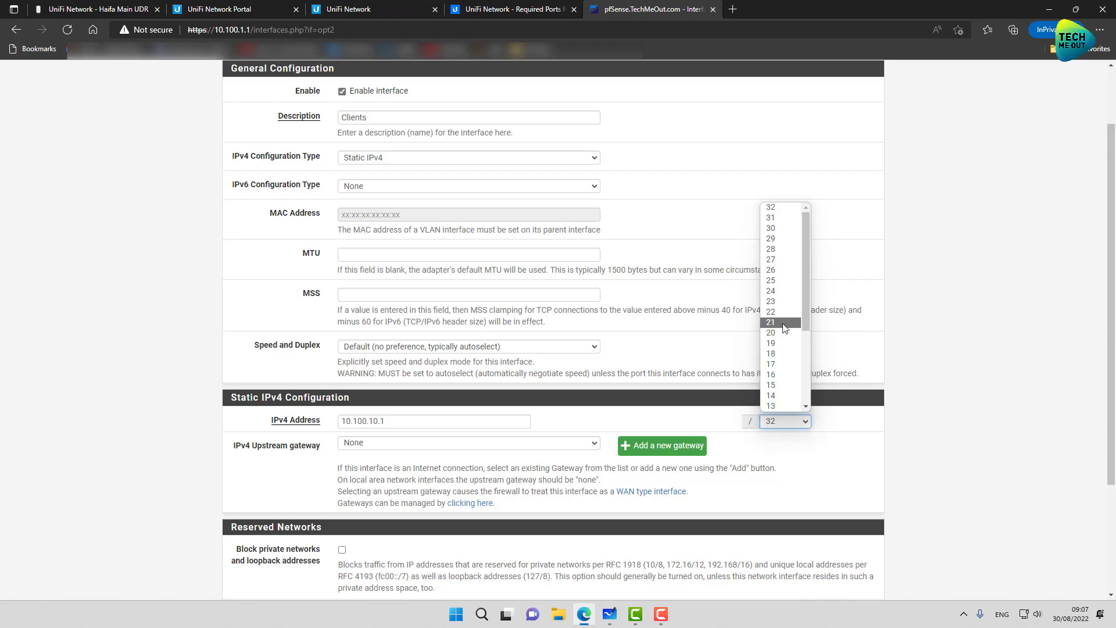
left_click(779, 294)
scroll(218, 418, "down", 3)
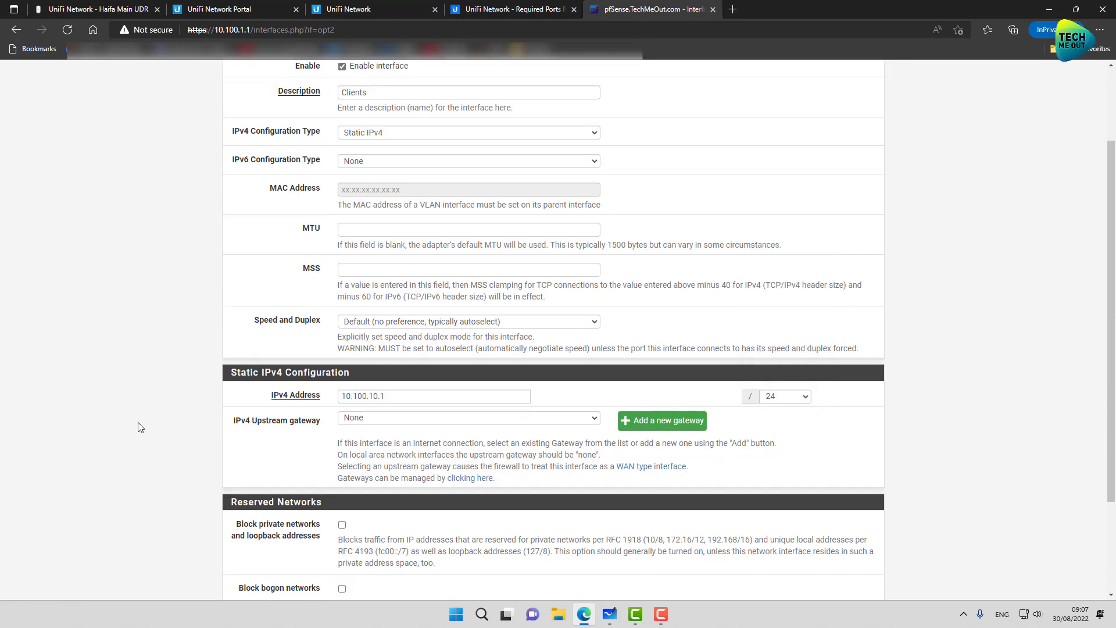
left_click(360, 538)
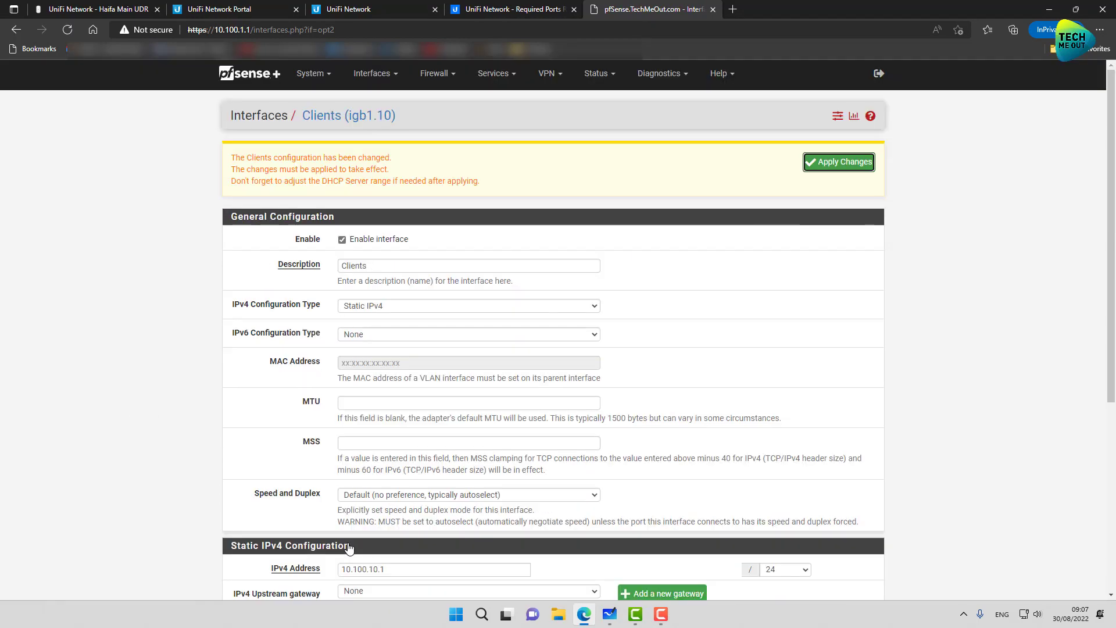
left_click(809, 168)
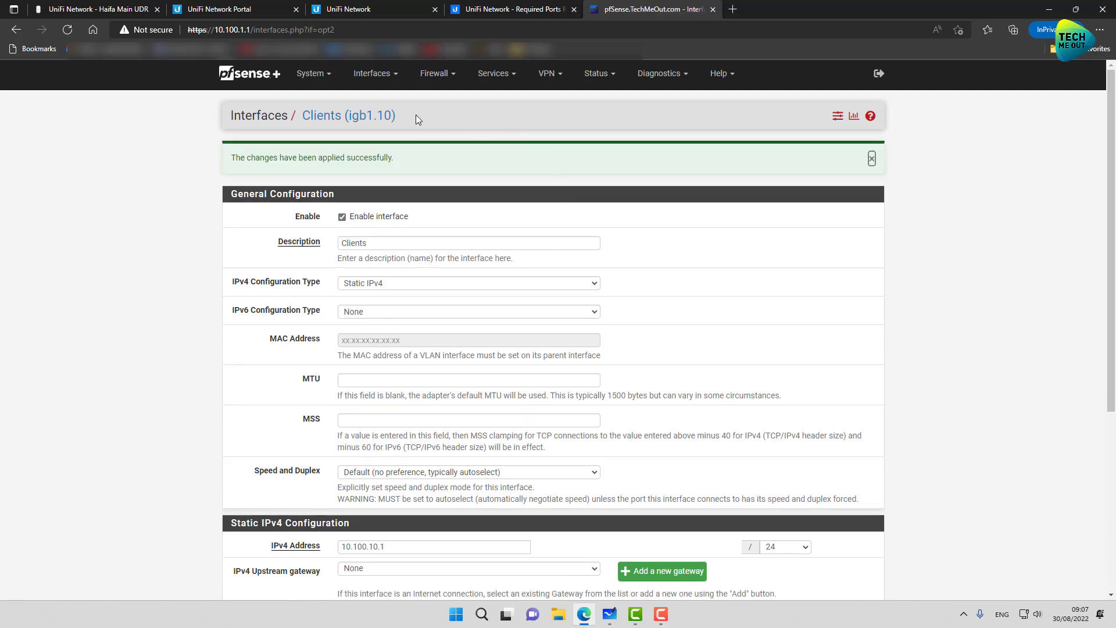
Step: Enable the OPT3 interface for VLAN 20 with the description IOT and the IPv4 configuration type Static IPv4
left_click(388, 85)
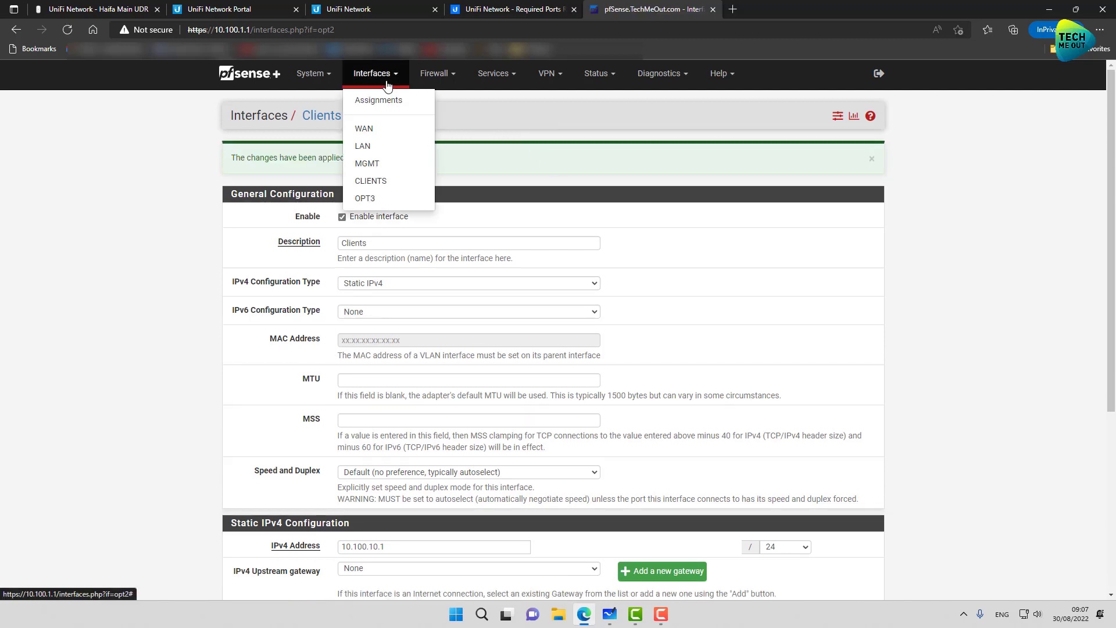
left_click(372, 206)
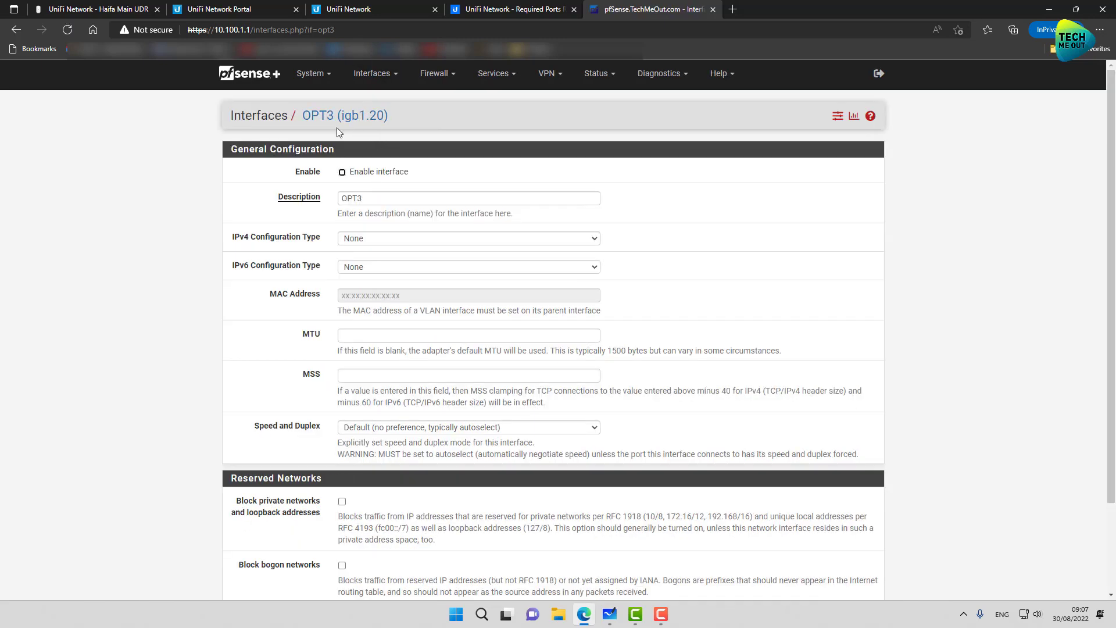
left_click(341, 171)
left_click_drag(397, 197, 257, 207)
type("IOT")
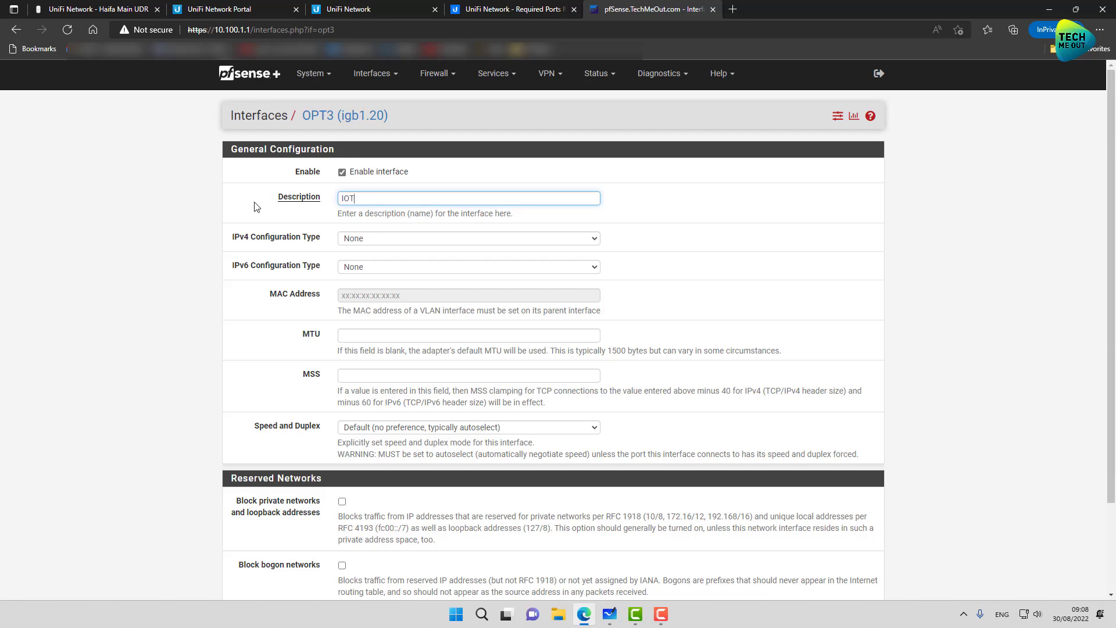
left_click(383, 238)
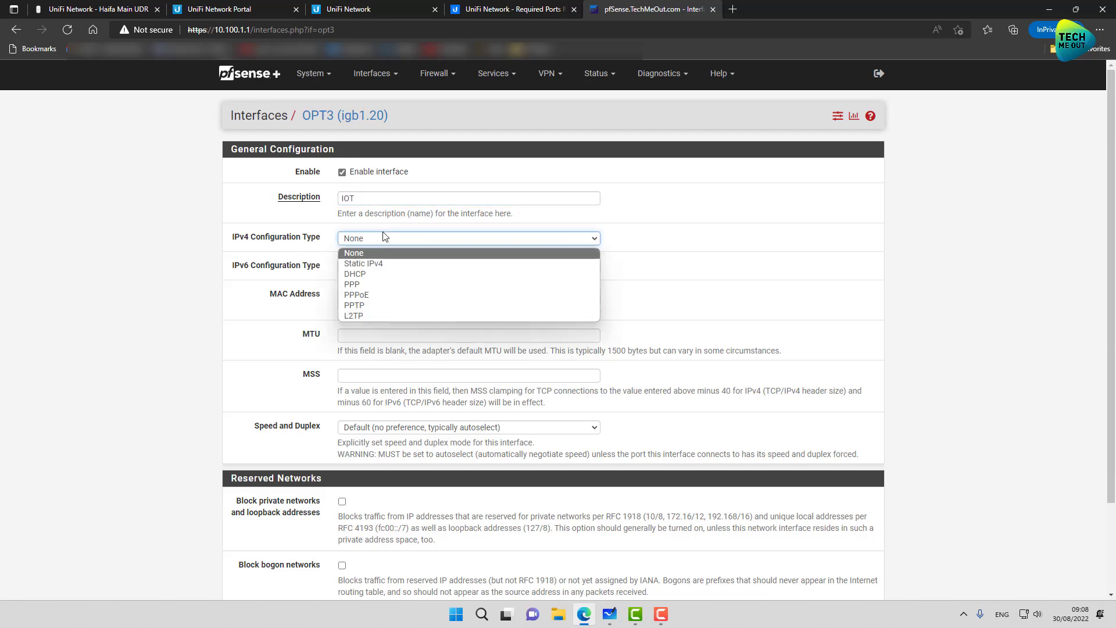
left_click(363, 263)
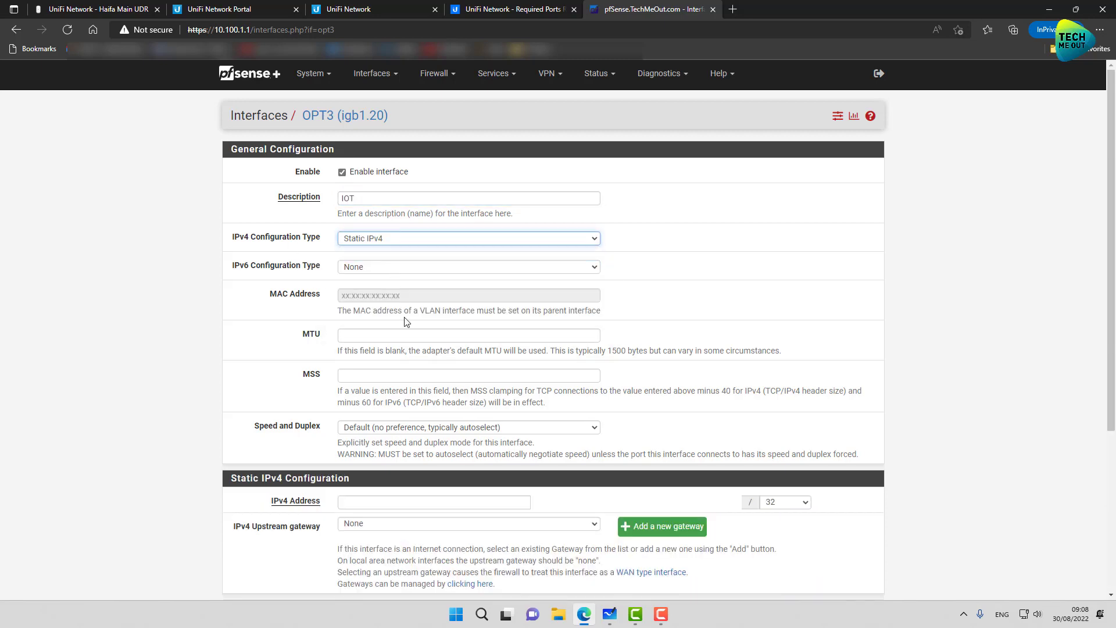
Step: Set the IOT interface's IPv4 address to 10.100.20.1/24, then save and apply the configuration
scroll(384, 423, "down", 1)
left_click(381, 426)
type("1")
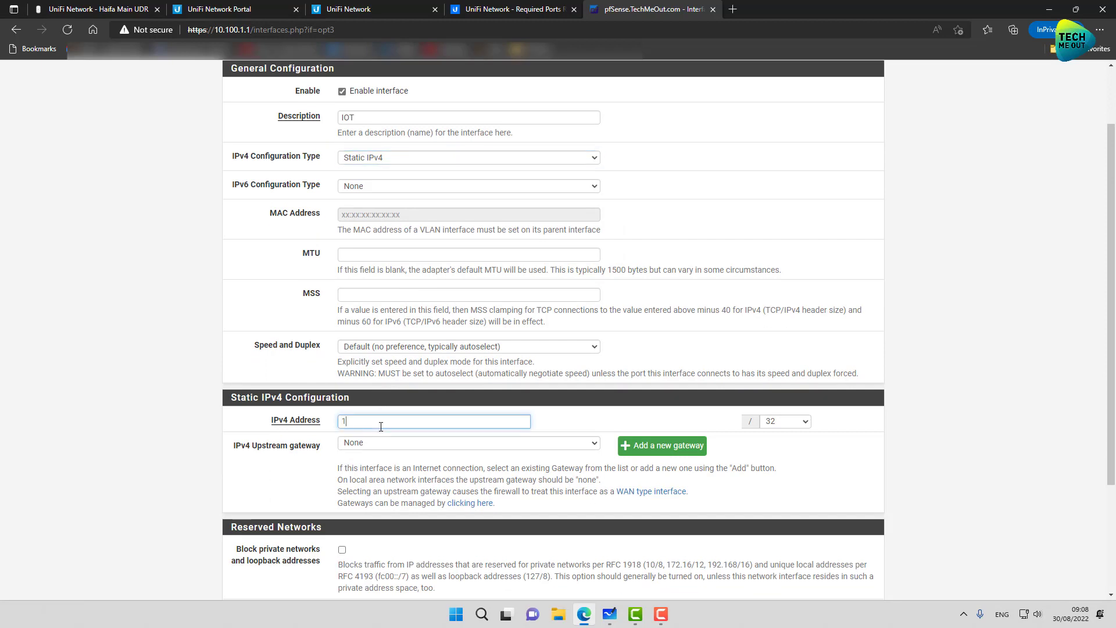
type("0.100.")
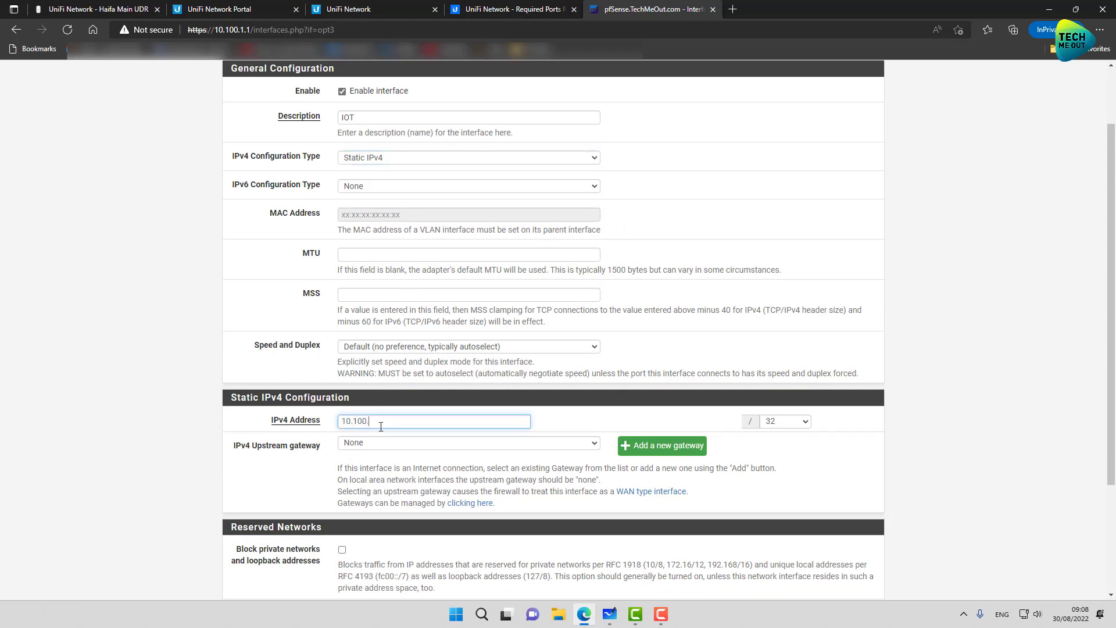
type("20.1")
left_click(775, 427)
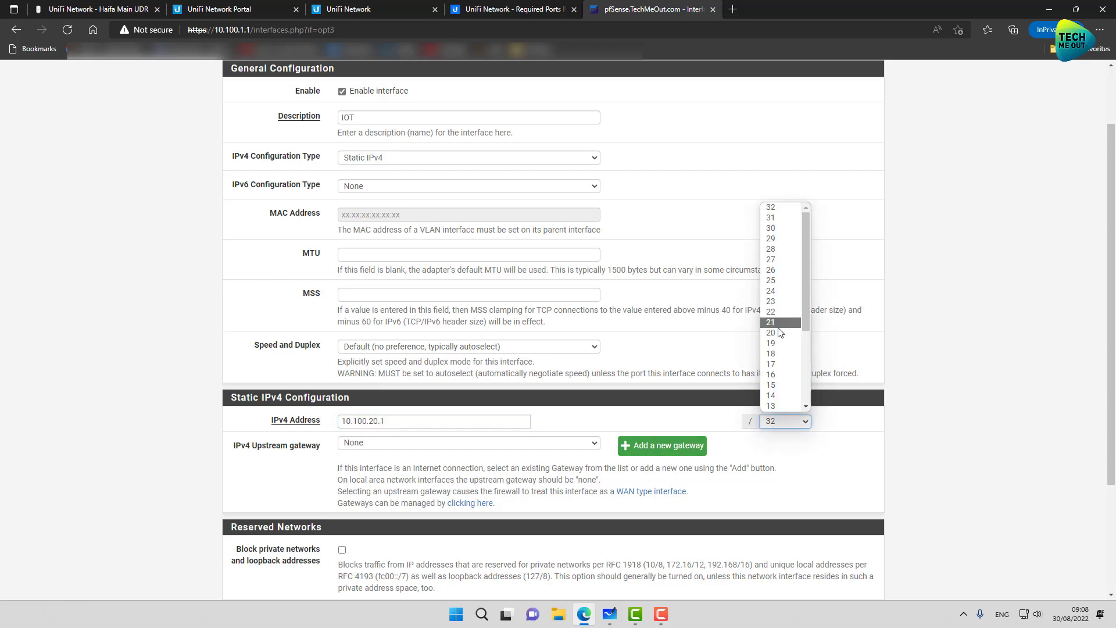
left_click(774, 298)
scroll(209, 385, "down", 5)
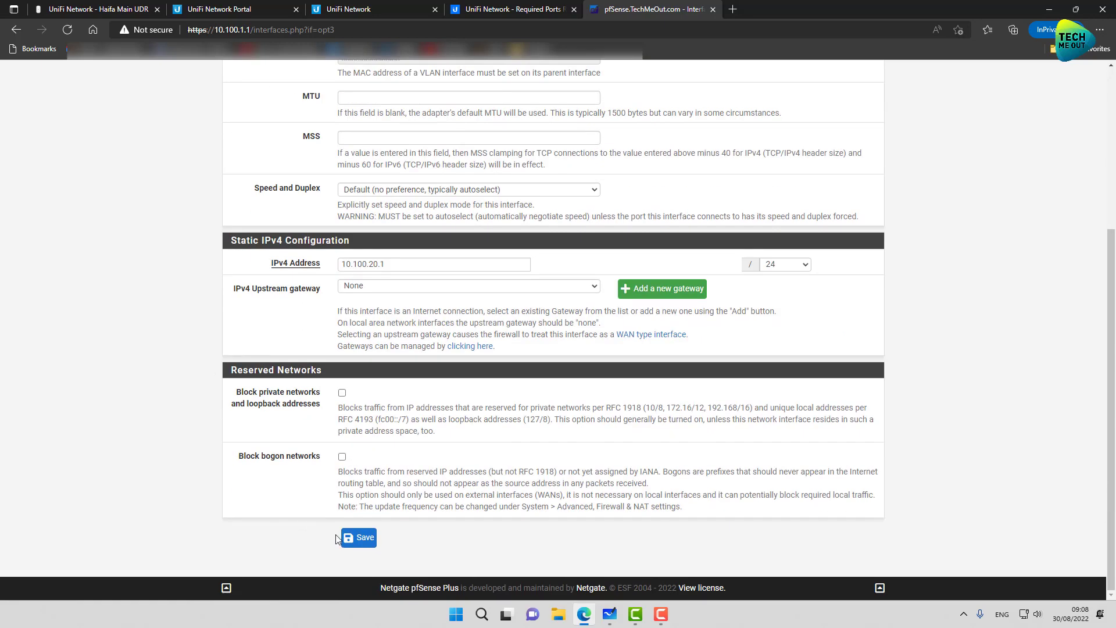
left_click(348, 537)
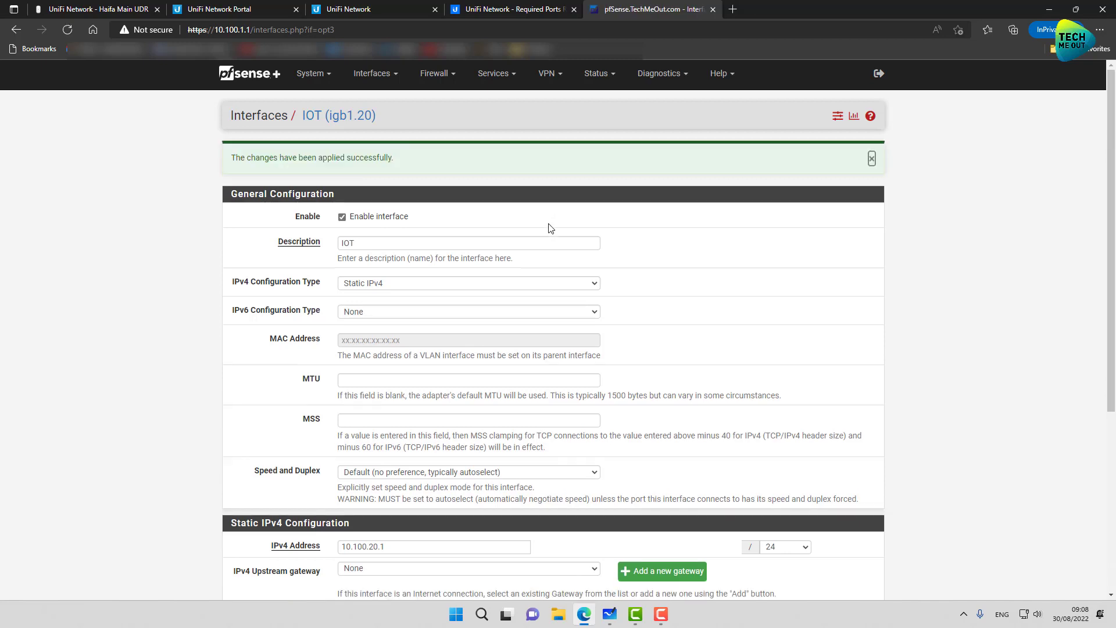
Step: Add a firewall pass rule on the CLIENTS interface for IPv4 with protocol Any, then save and apply it
left_click(435, 73)
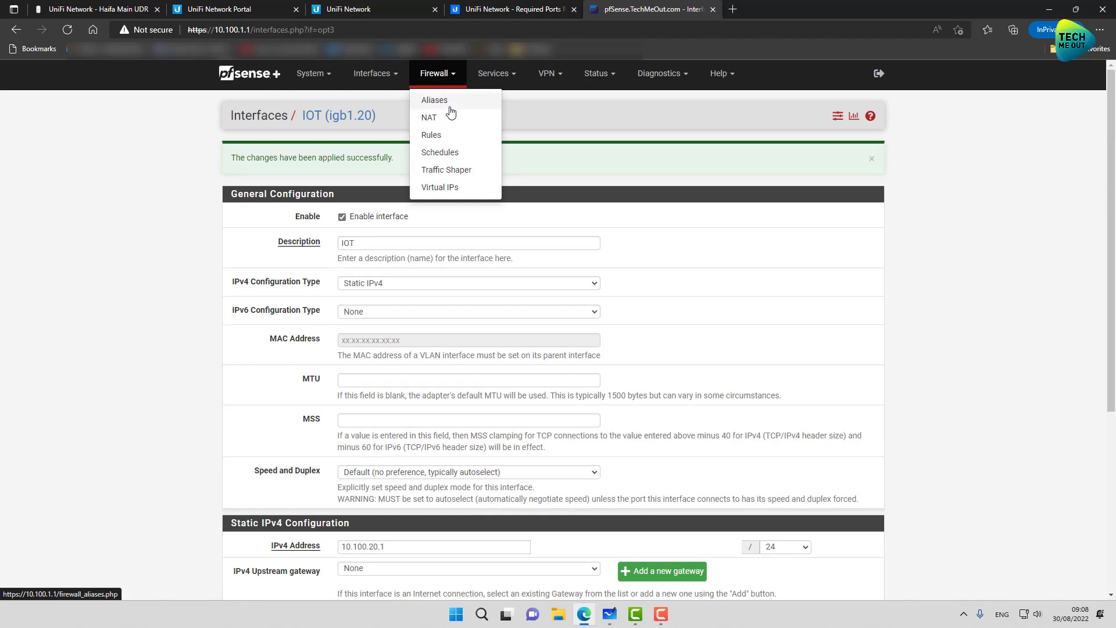
left_click(444, 135)
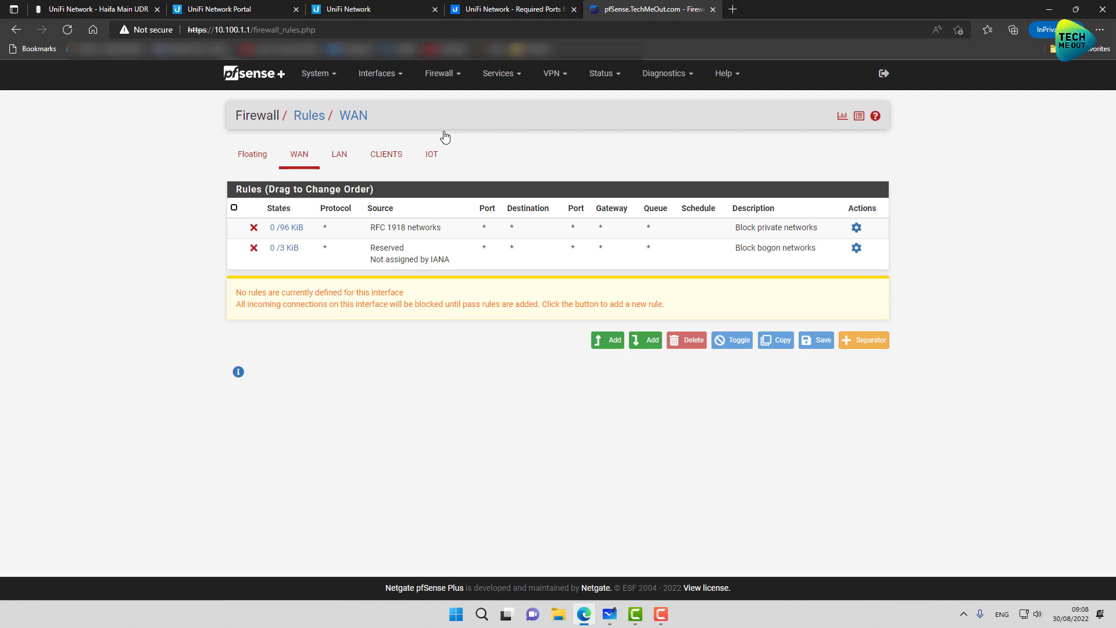
left_click(388, 161)
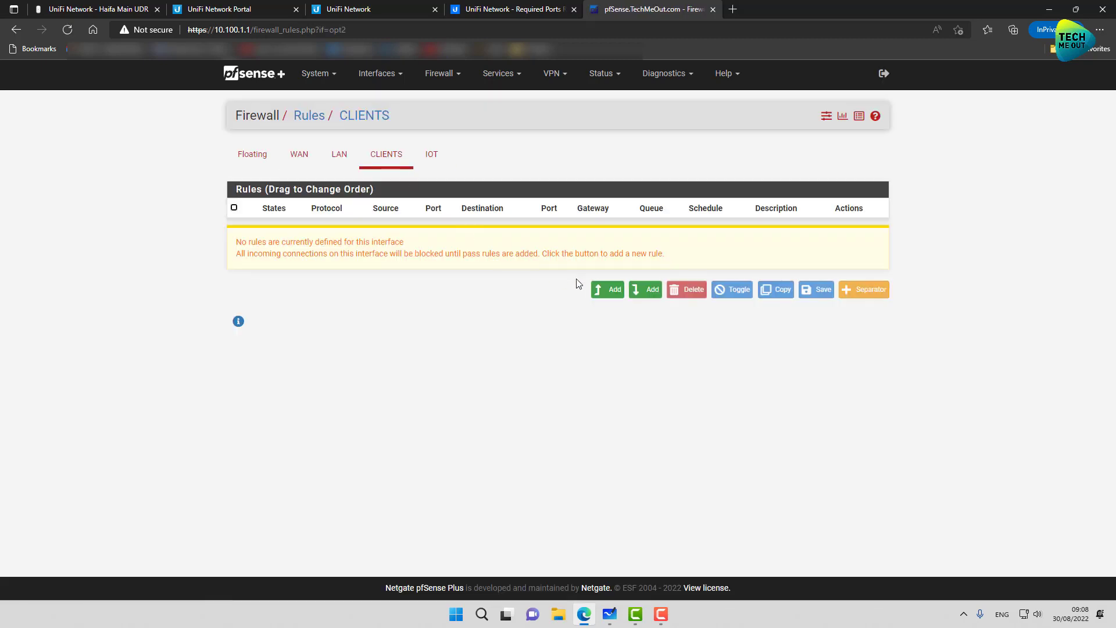
left_click(601, 295)
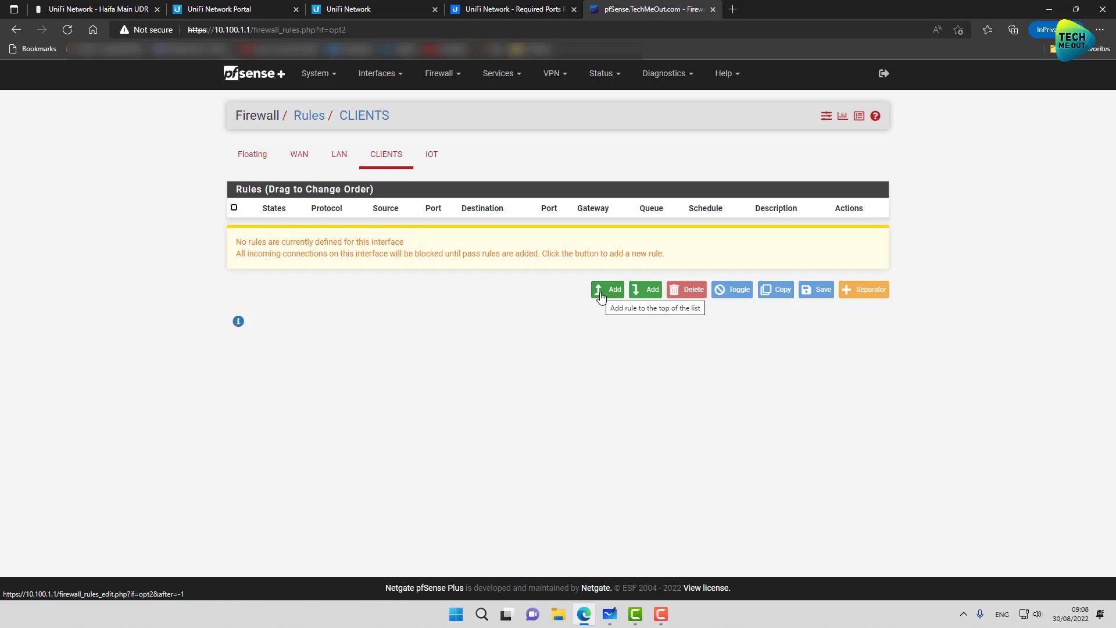
left_click(601, 295)
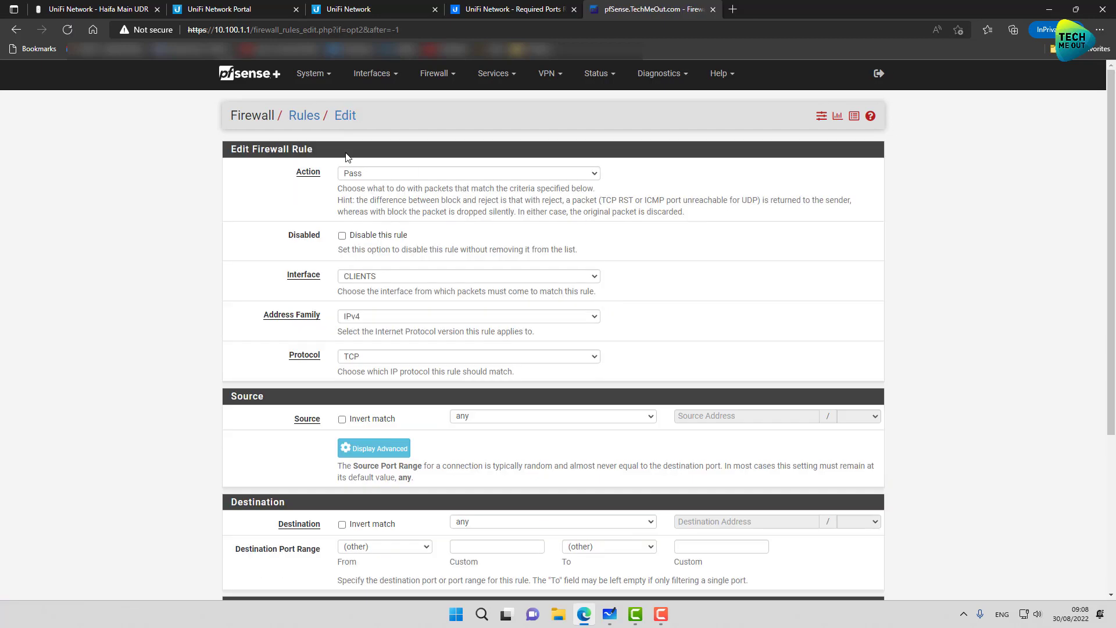
left_click(364, 356)
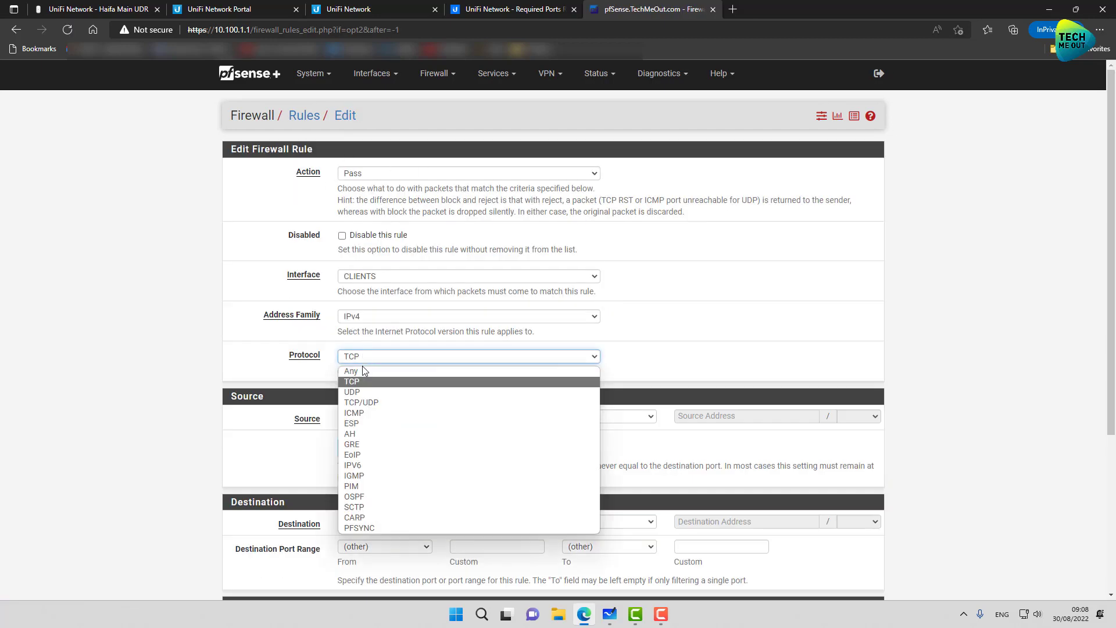
left_click(362, 371)
scroll(393, 356, "down", 2)
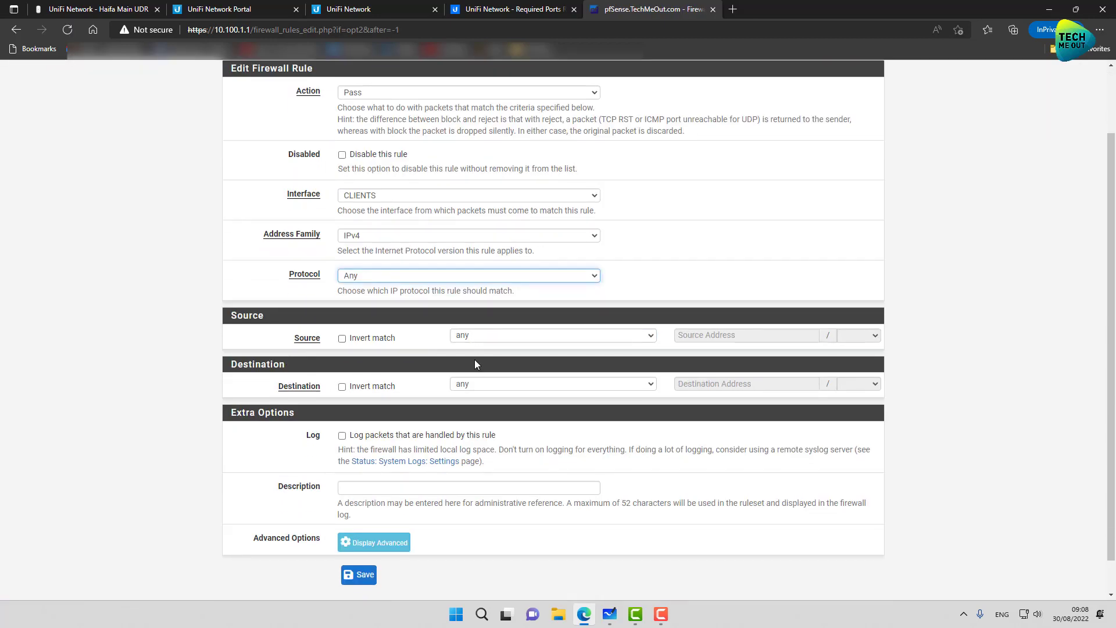
left_click(359, 574)
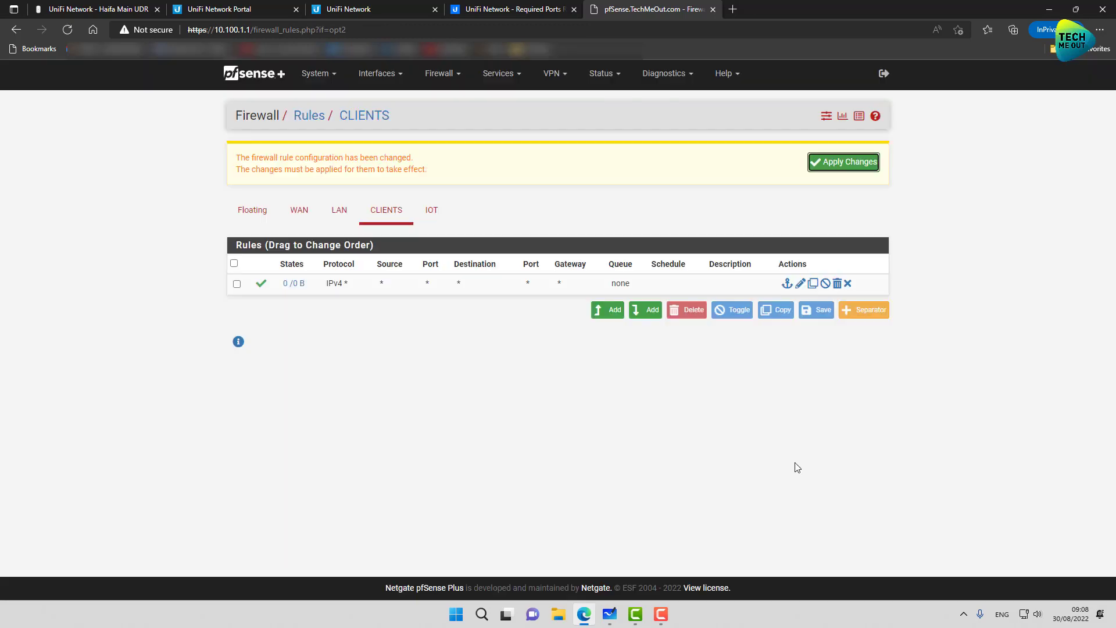
left_click(801, 172)
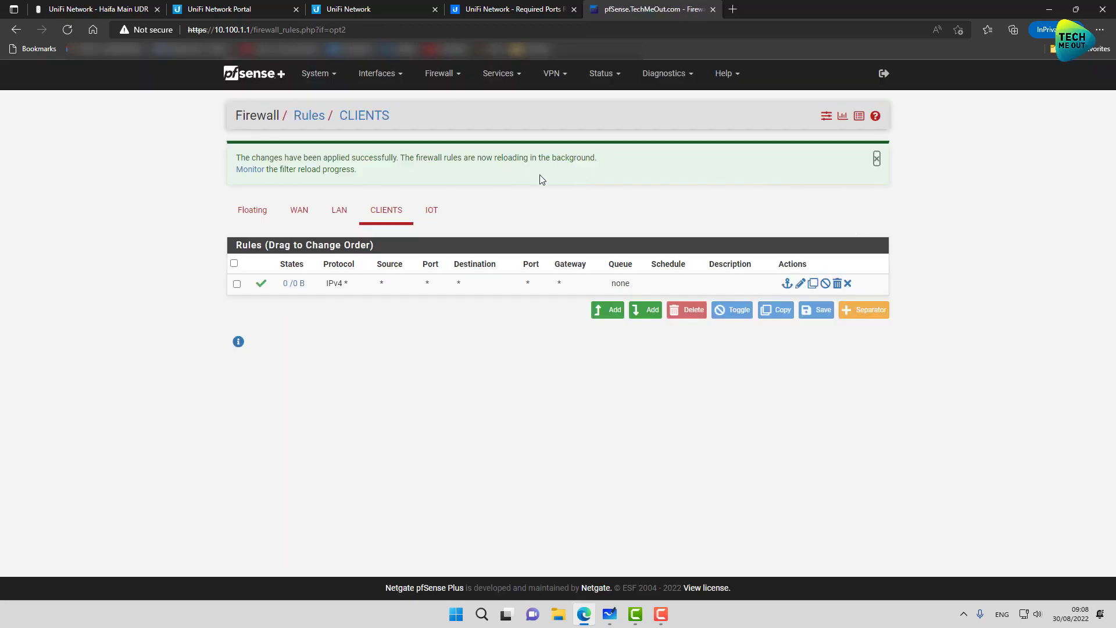
Step: Add a firewall pass rule on the IOT interface for IPv4 with protocol Any, then save and apply it
left_click(432, 210)
left_click(602, 289)
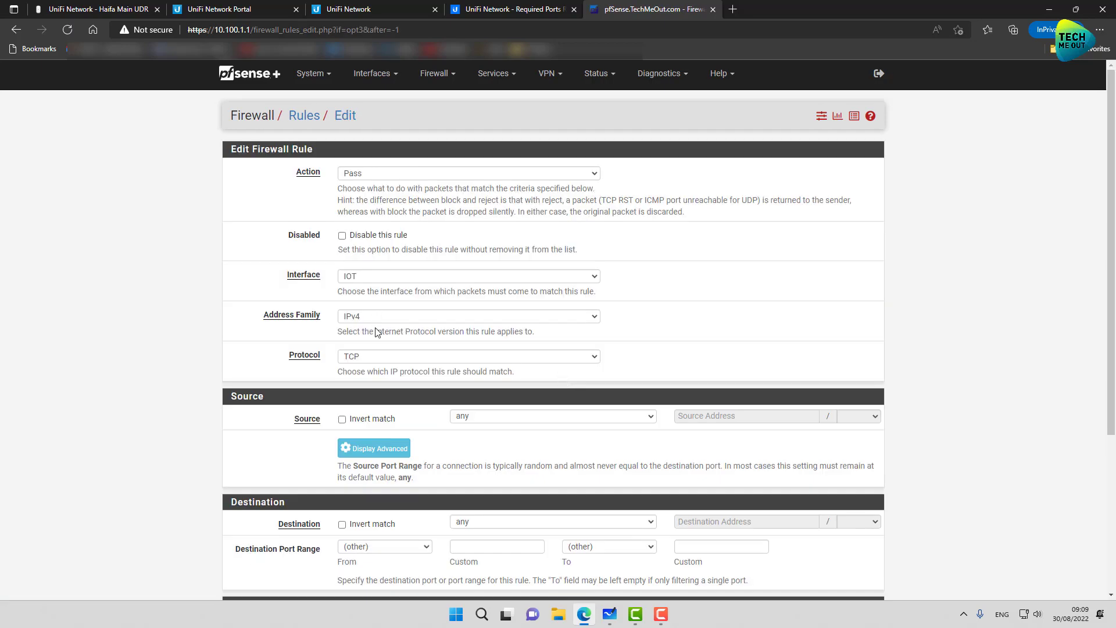
left_click(379, 355)
left_click(374, 371)
scroll(419, 390, "down", 3)
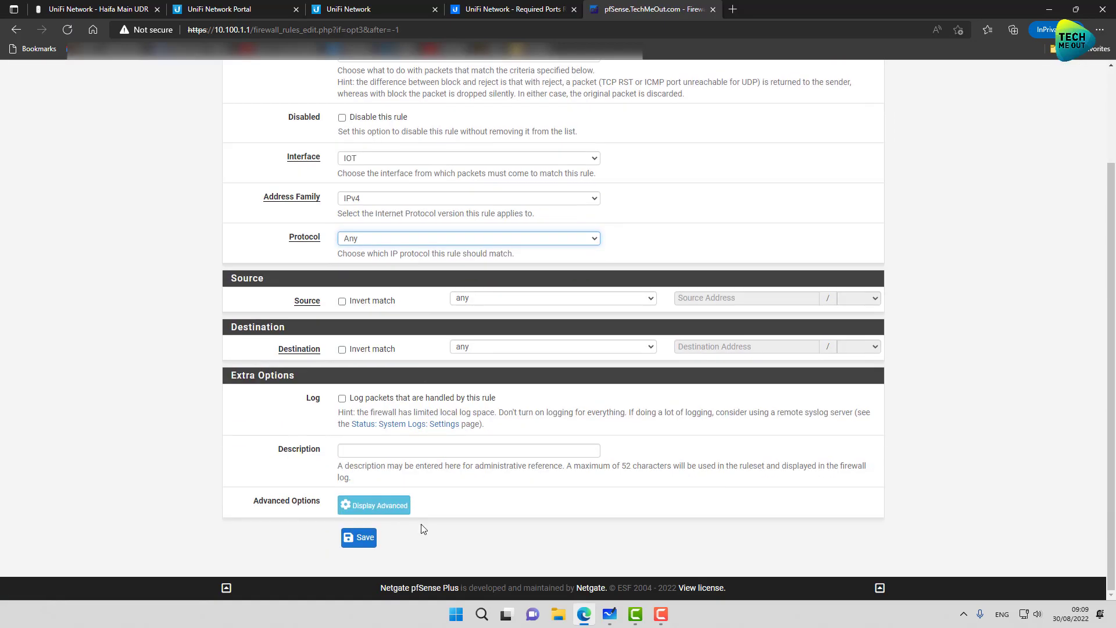
left_click(353, 536)
left_click(833, 167)
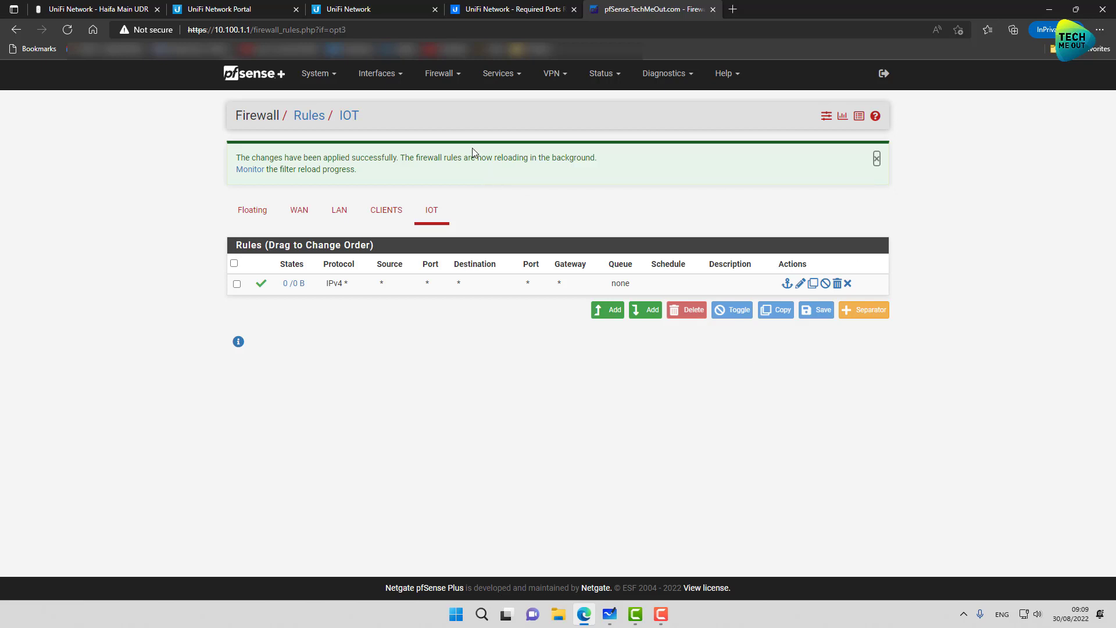
Step: Review the LAN interface's DHCP server settings and enable the DHCP server on the CLIENTS interface
left_click(504, 74)
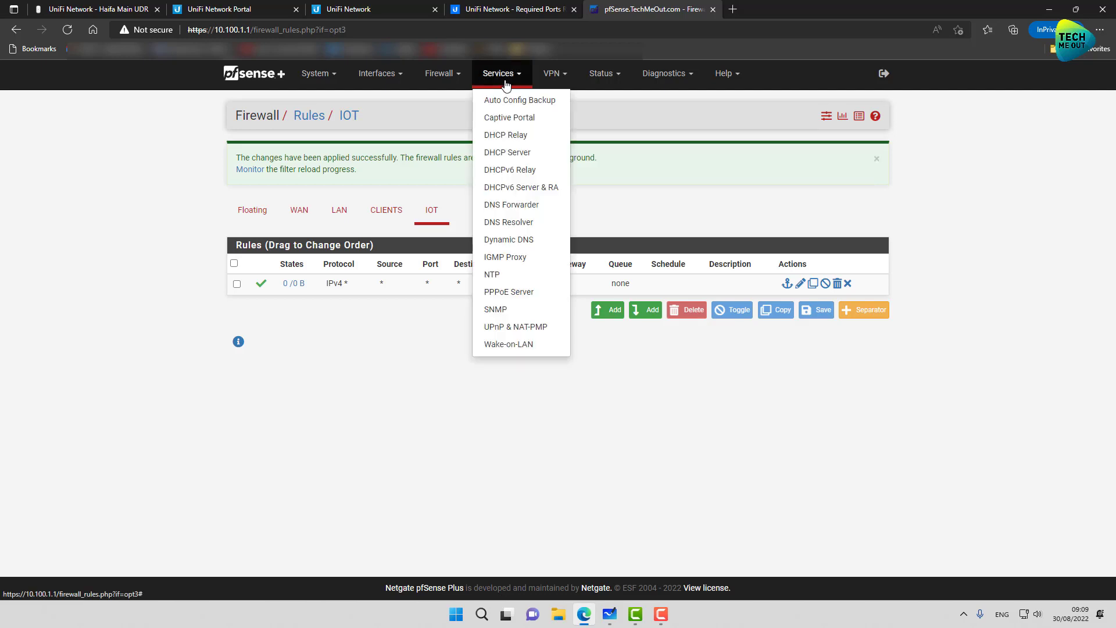
left_click(489, 151)
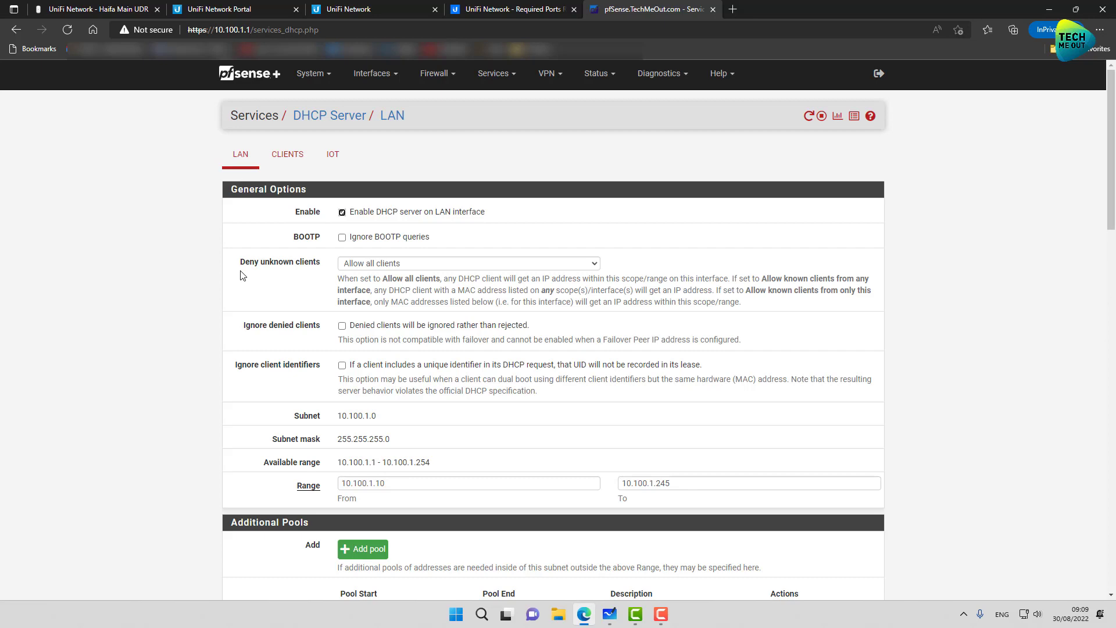
scroll(243, 276, "down", 5)
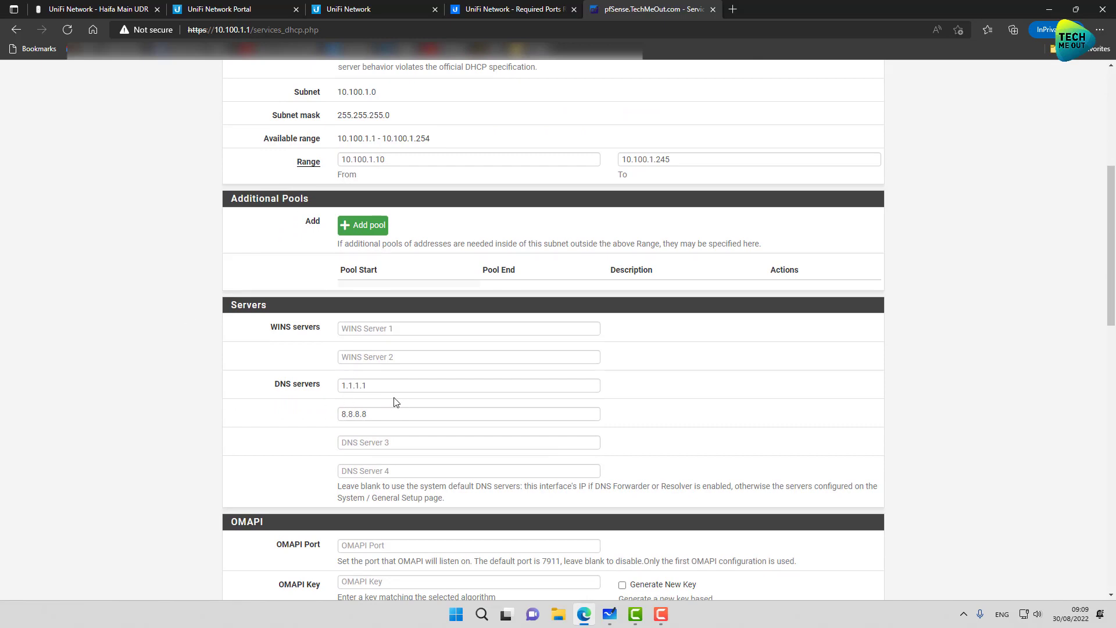
scroll(395, 402, "down", 6)
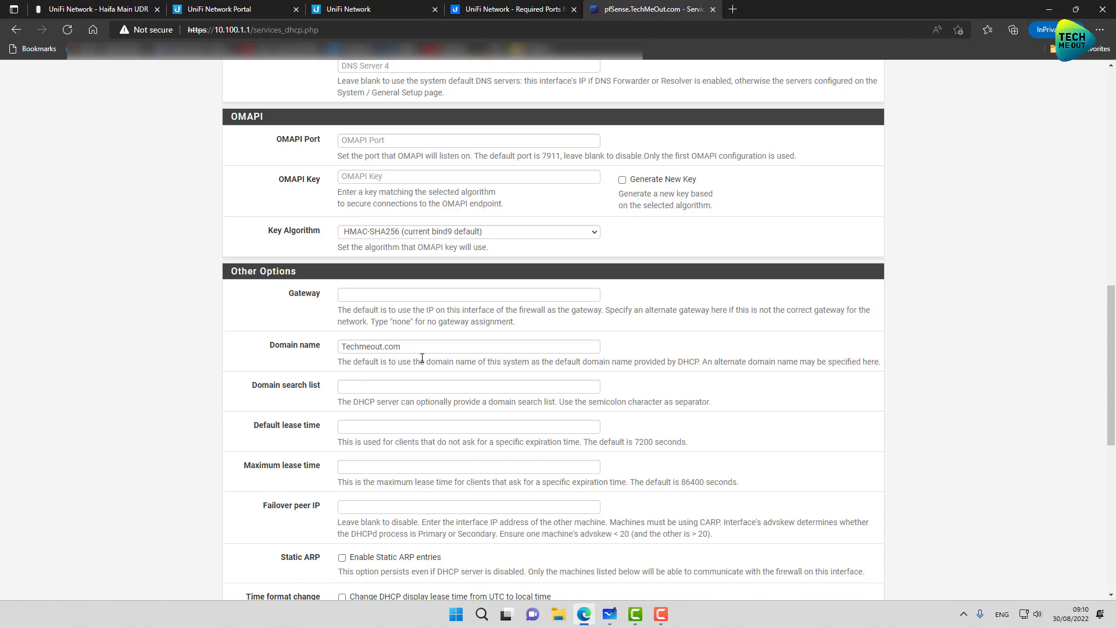
scroll(422, 357, "up", 15)
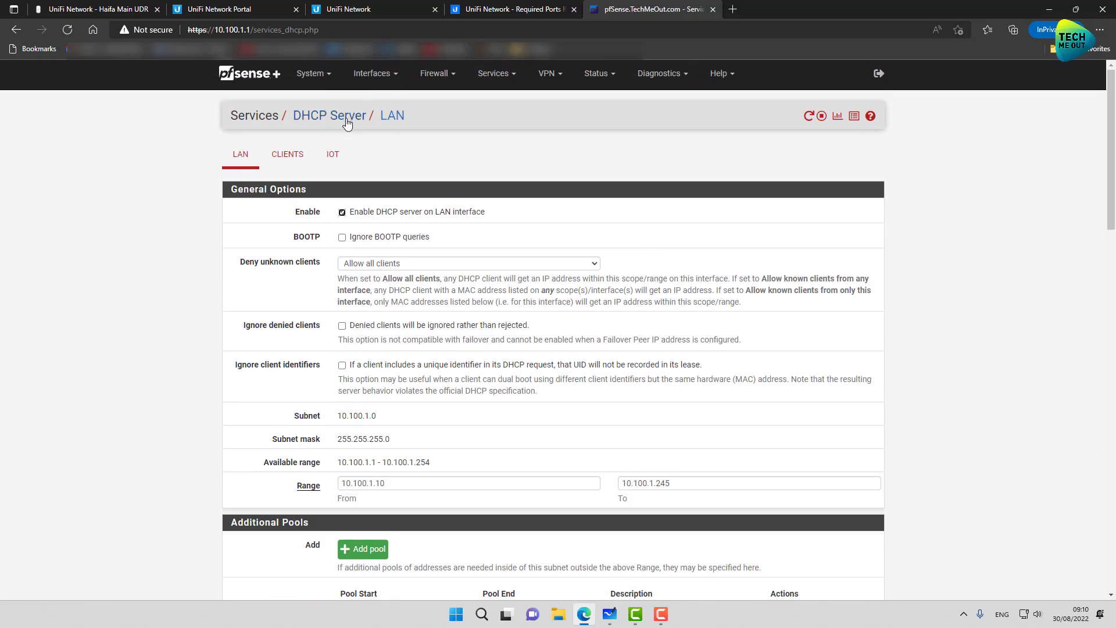
left_click(287, 154)
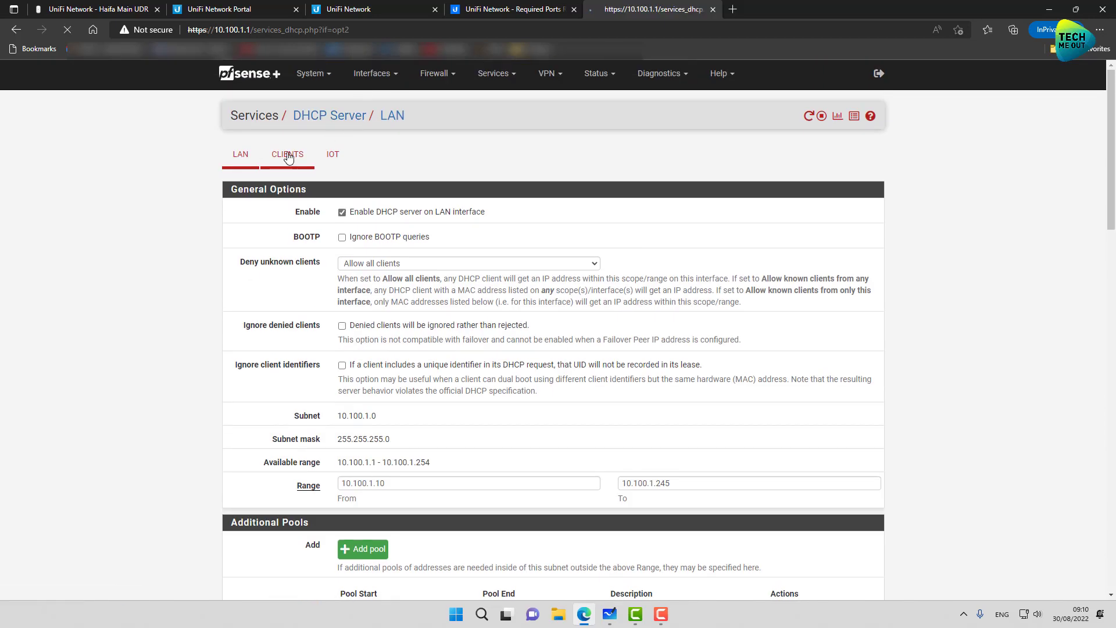
left_click(354, 212)
scroll(211, 235, "down", 4)
scroll(179, 254, "down", 3)
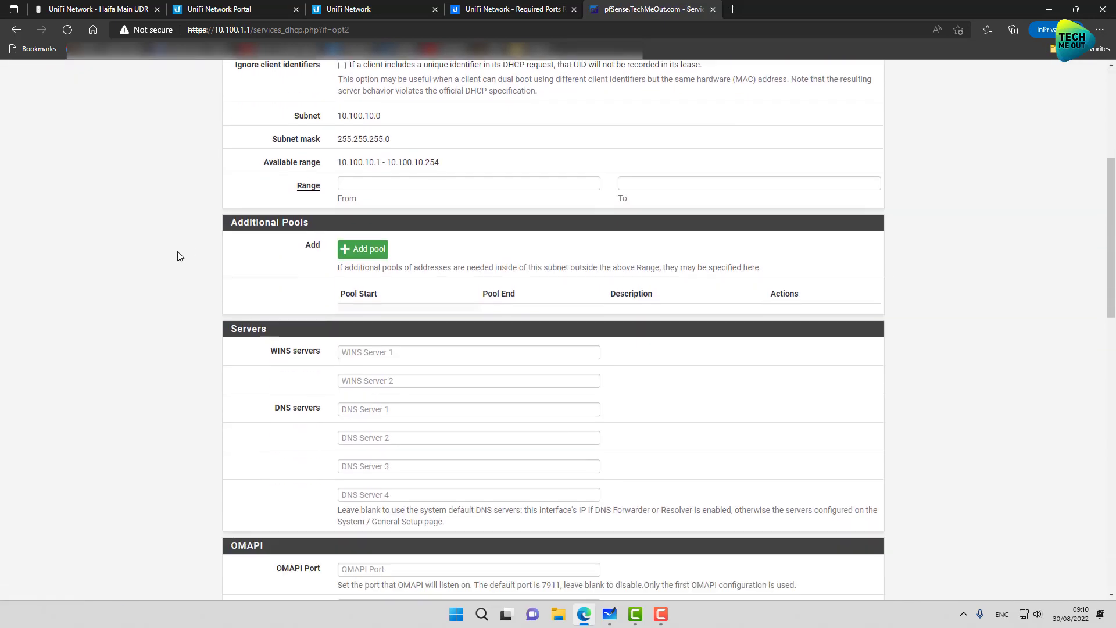
Step: Set the CLIENTS DHCP DNS servers to 1.1.1.1 and 8.8.8.8, domain name to Techmeout.com and range to 10.100.10.100–10.100.10.200, then save and apply
left_click(355, 308)
type("1.1.1.1")
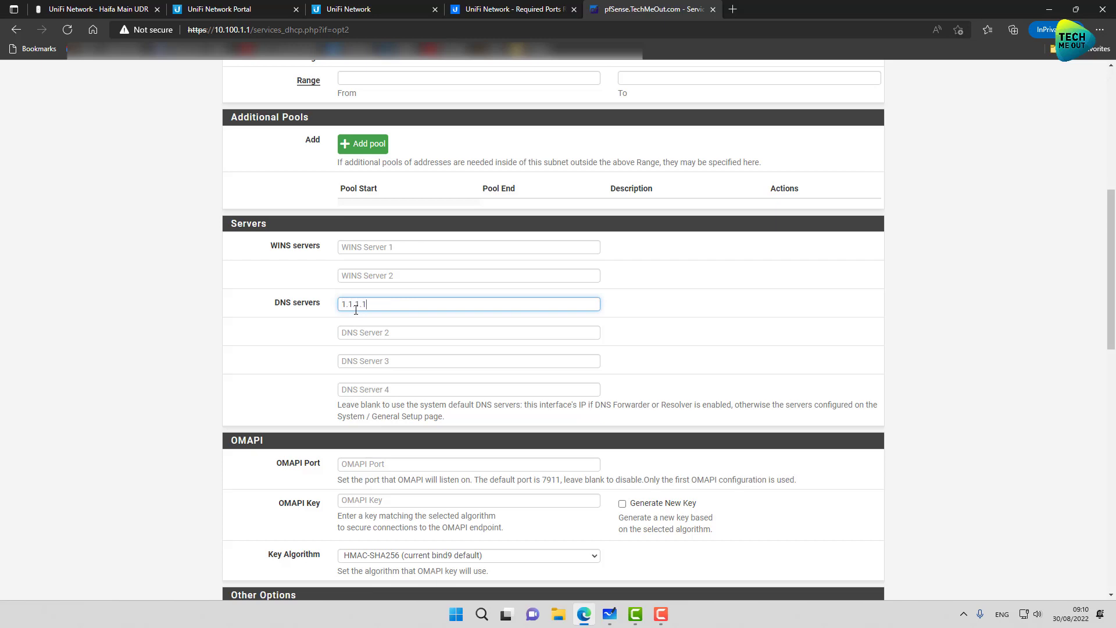
key("Tab")
type("8.8.8.8")
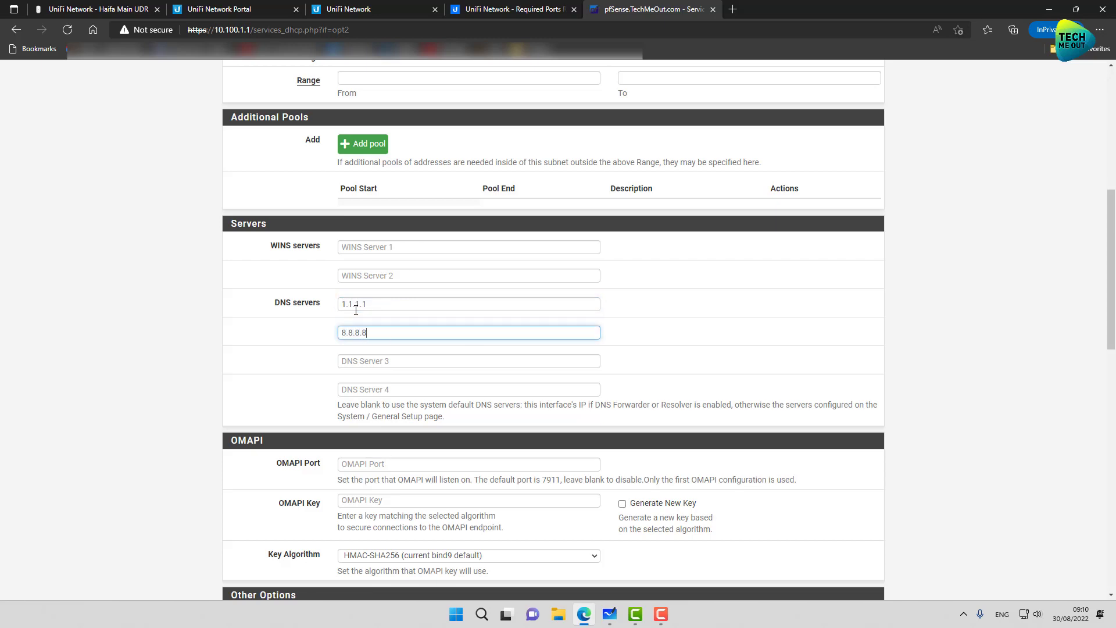
scroll(372, 348, "down", 5)
left_click(381, 348)
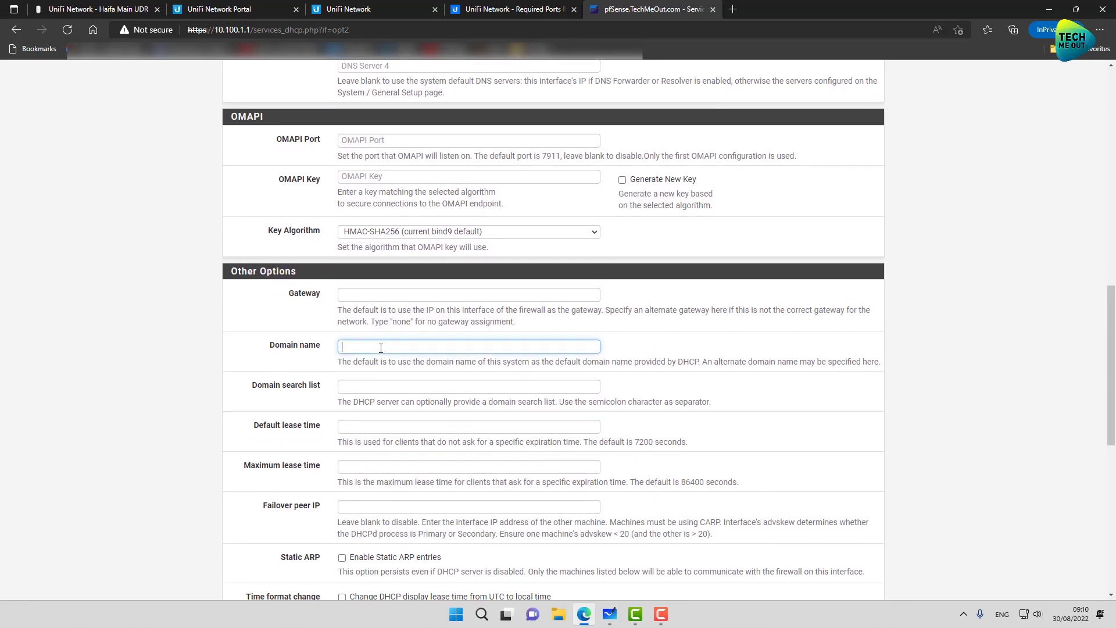
type("techmeout")
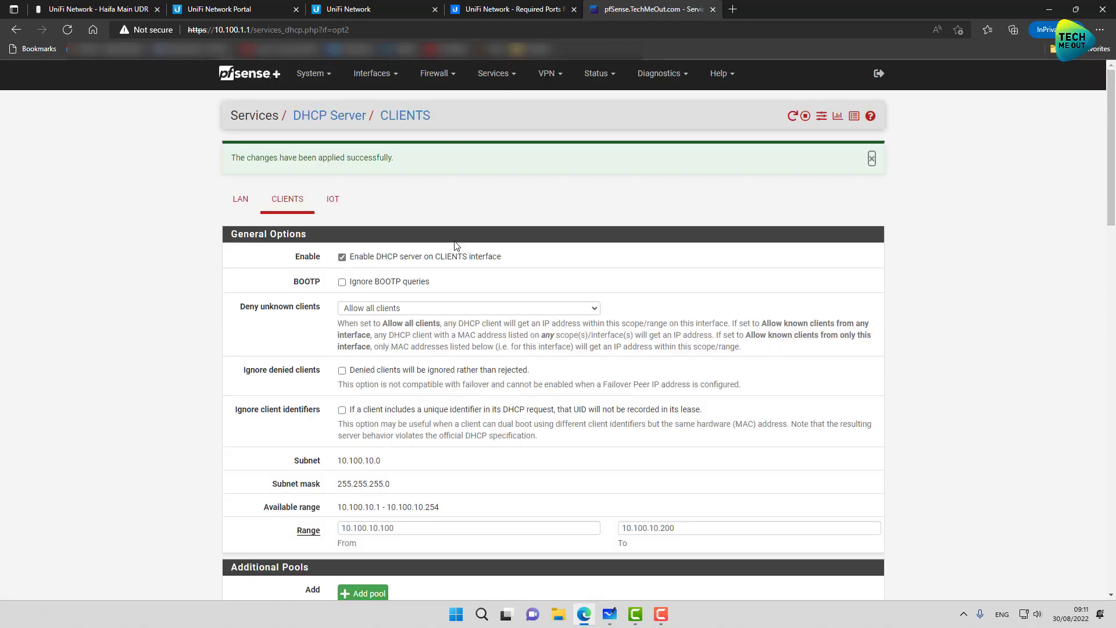
Step: Enable and apply the IOT DHCP server with range 10.100.20.100–10.100.20.200, DNS servers 1.1.1.1 and 8.8.8.8, and domain name Techmeout.com
left_click(333, 199)
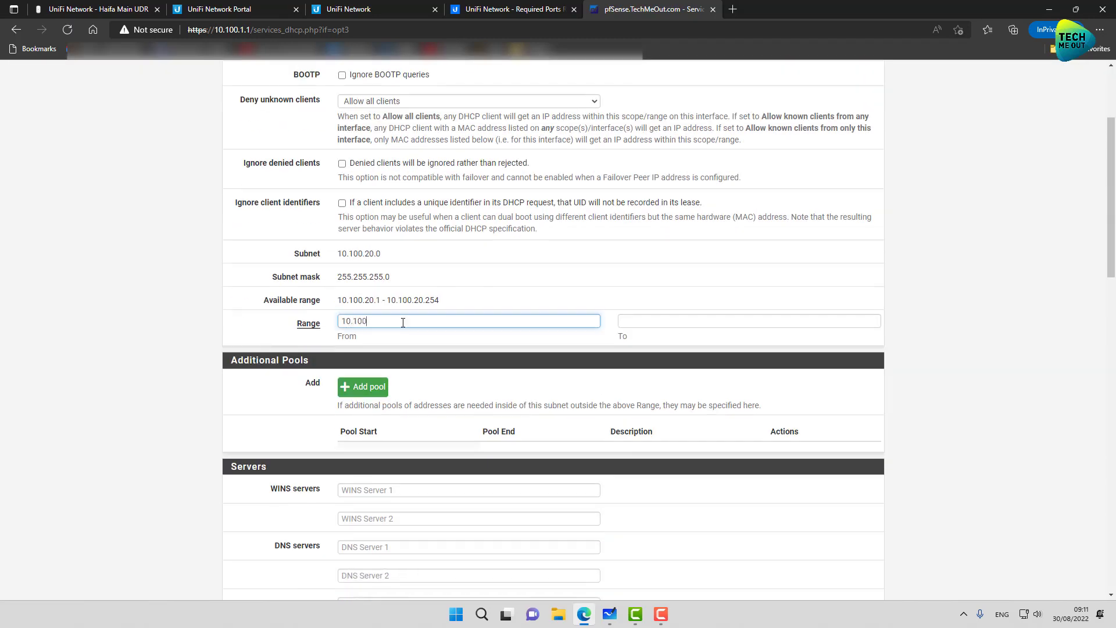
type("10.100.20.200")
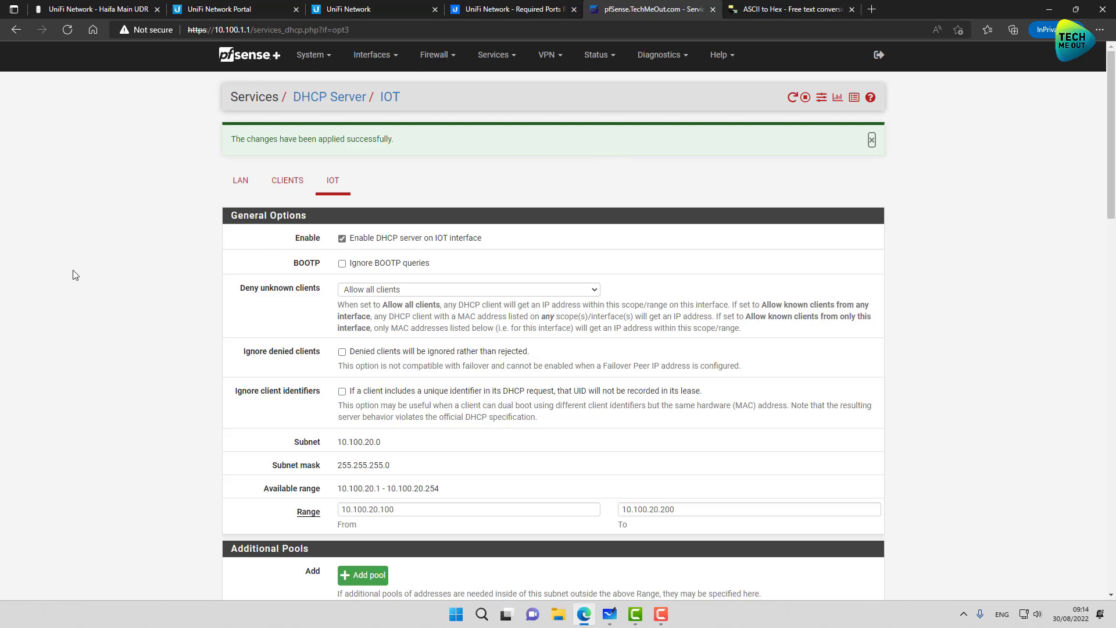
scroll(75, 275, "down", 15)
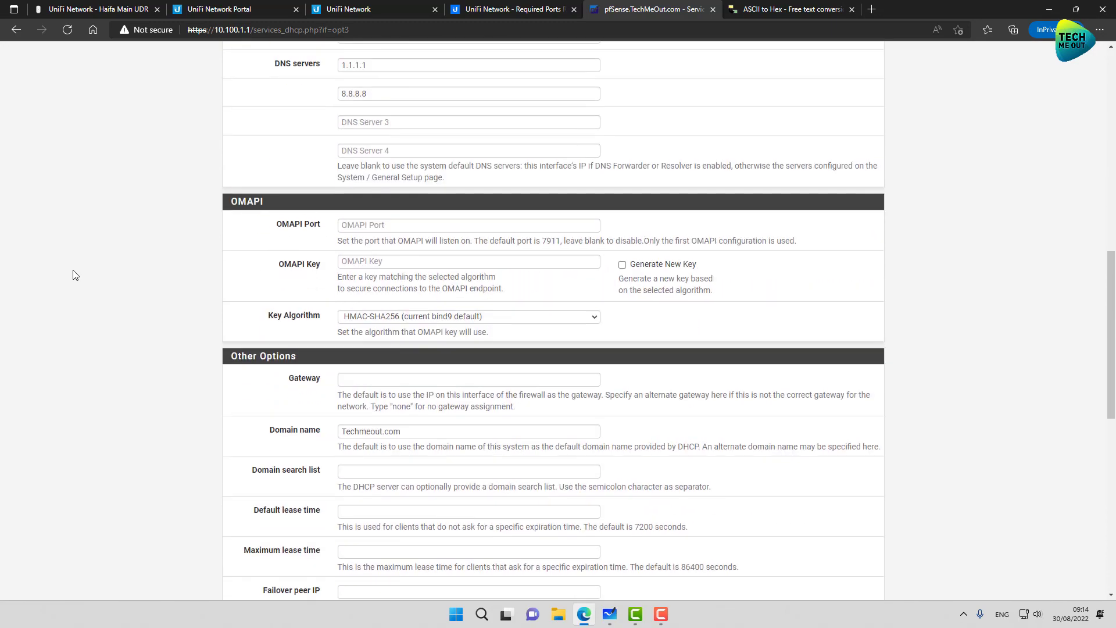
scroll(75, 274, "down", 5)
scroll(75, 274, "up", 20)
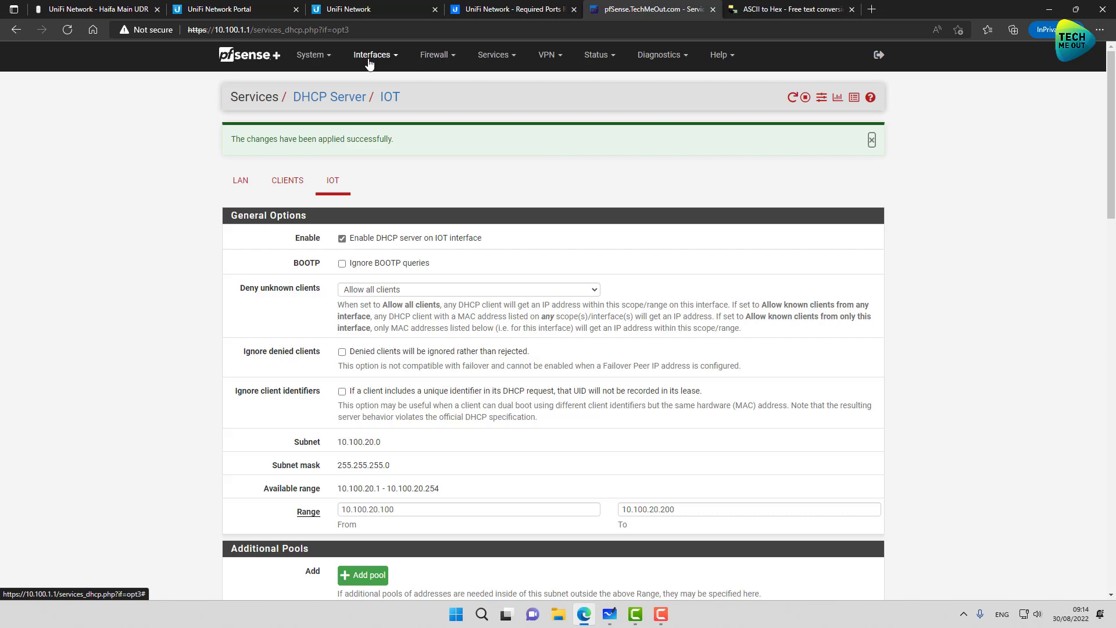
Step: Start a new DNS Resolver host override with host unifi and domain techmeout.com
left_click(368, 59)
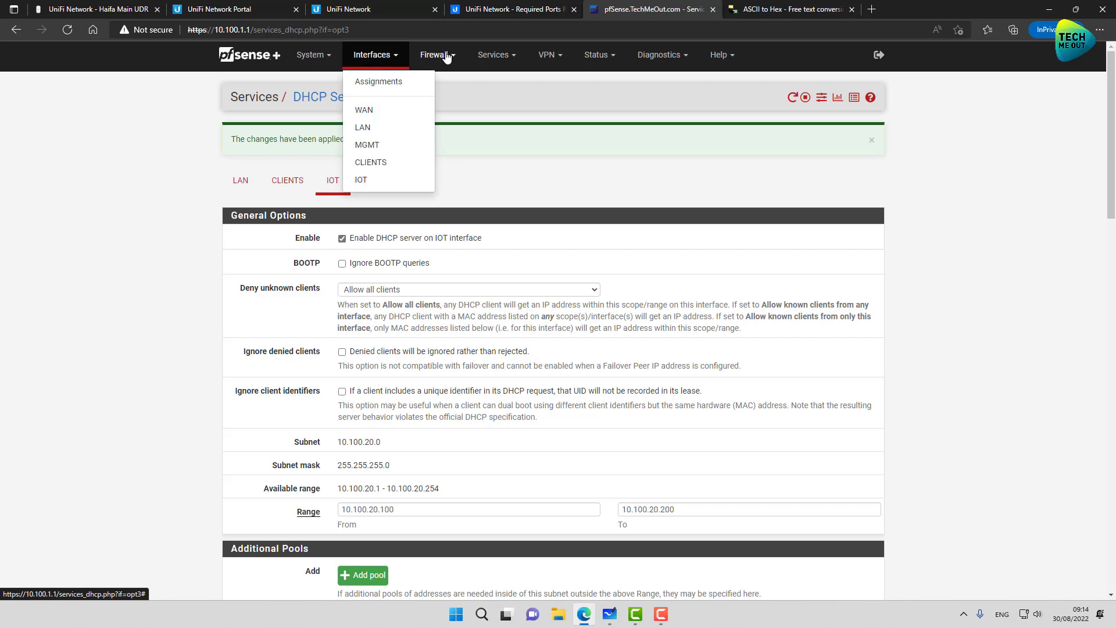
left_click(491, 55)
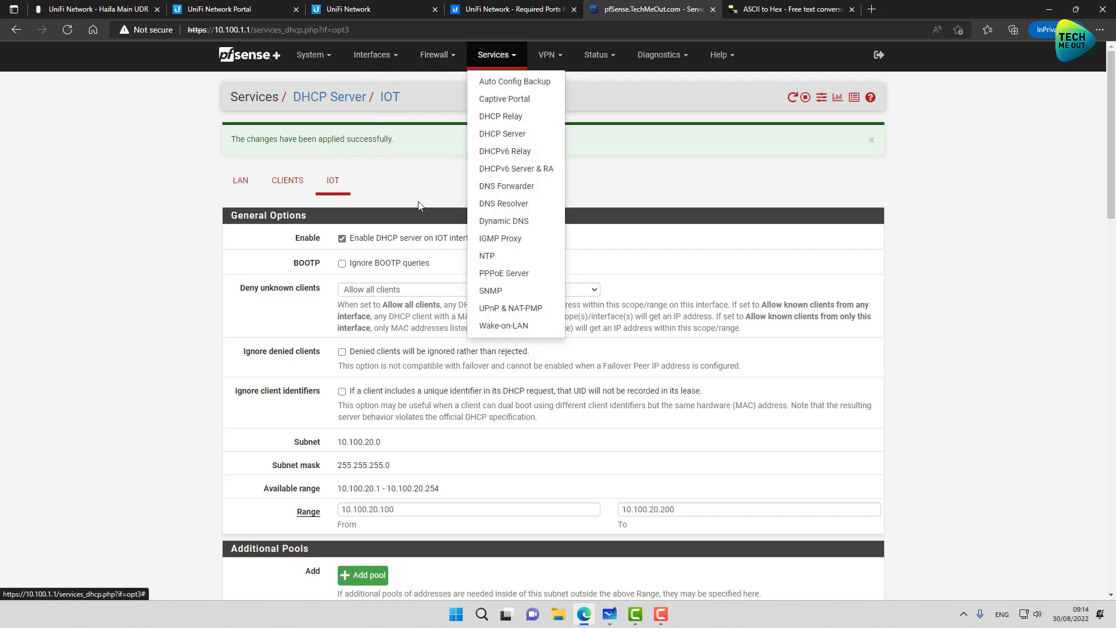
left_click(495, 204)
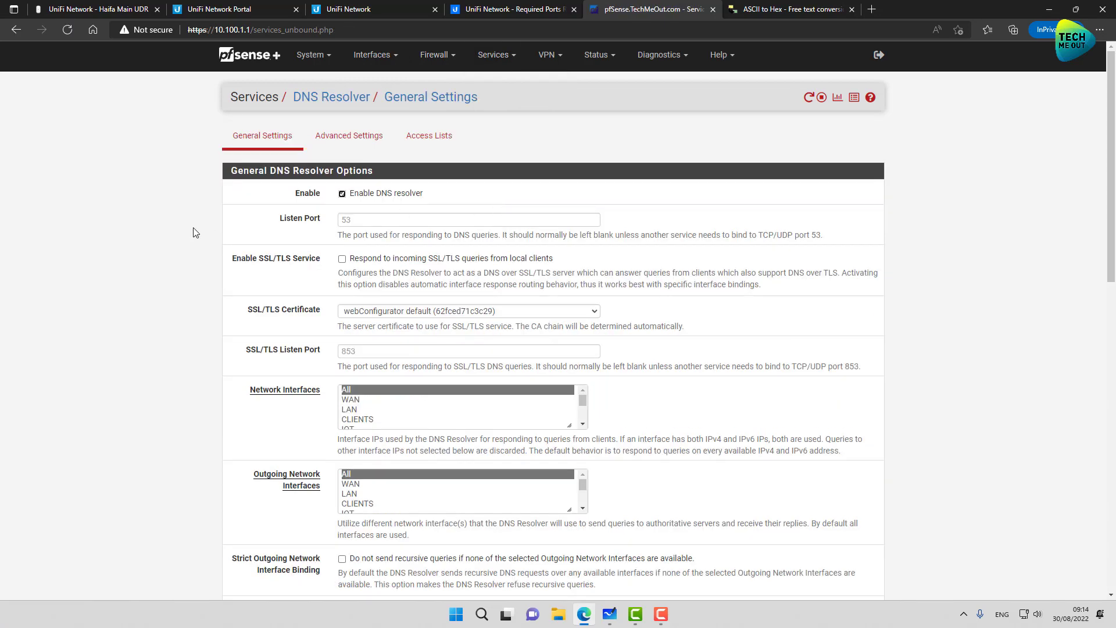
scroll(194, 232, "down", 10)
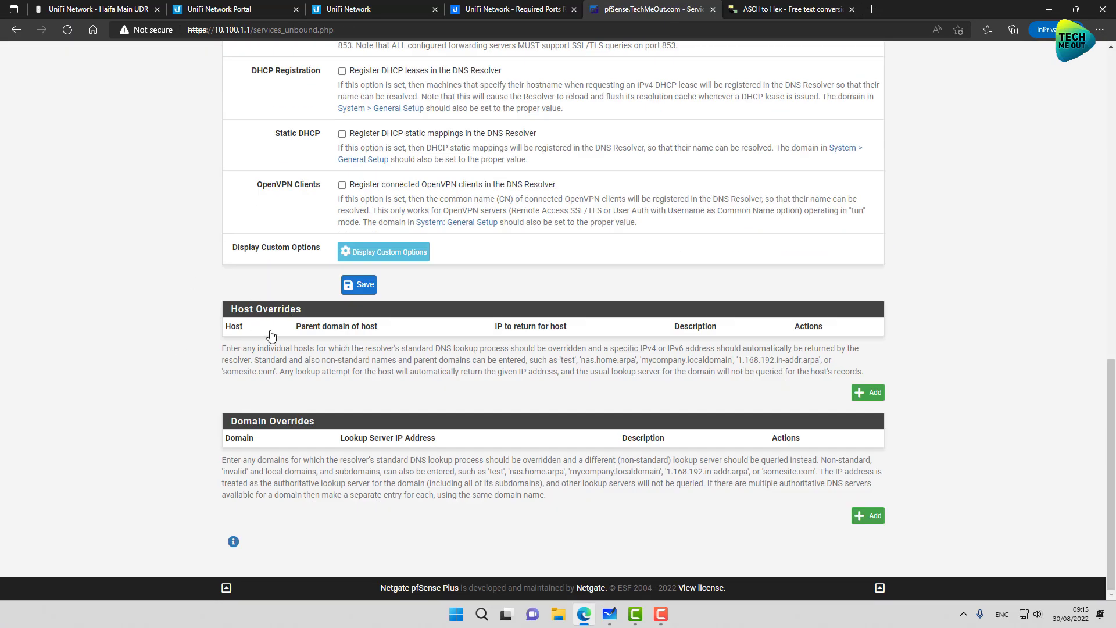
left_click(868, 393)
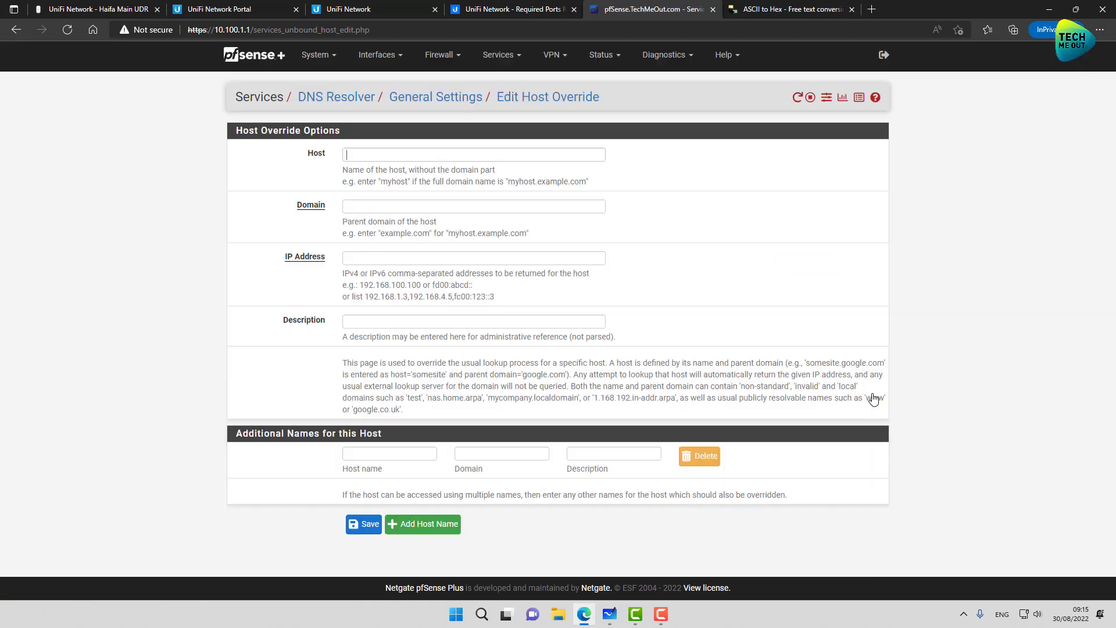
type("unifi")
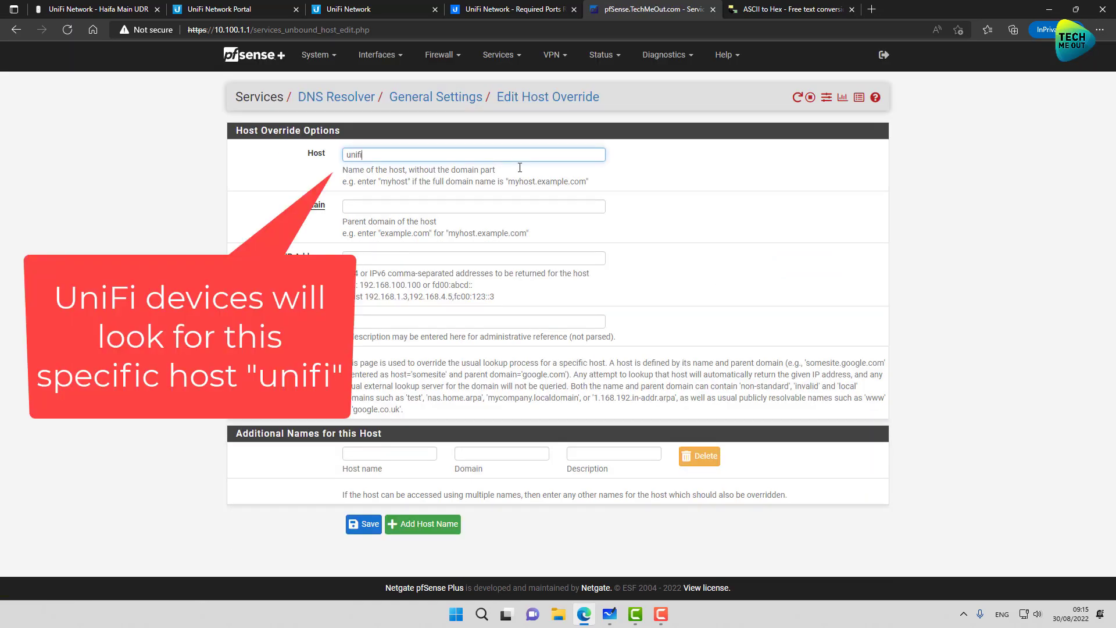
key("Tab")
type("t")
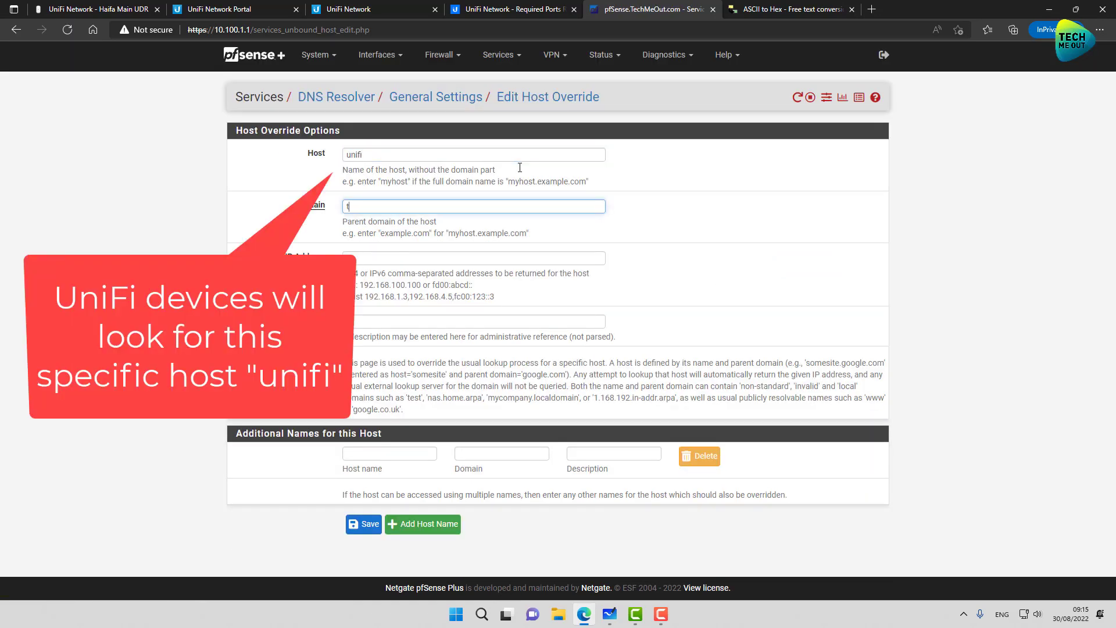
type("echmeout.com")
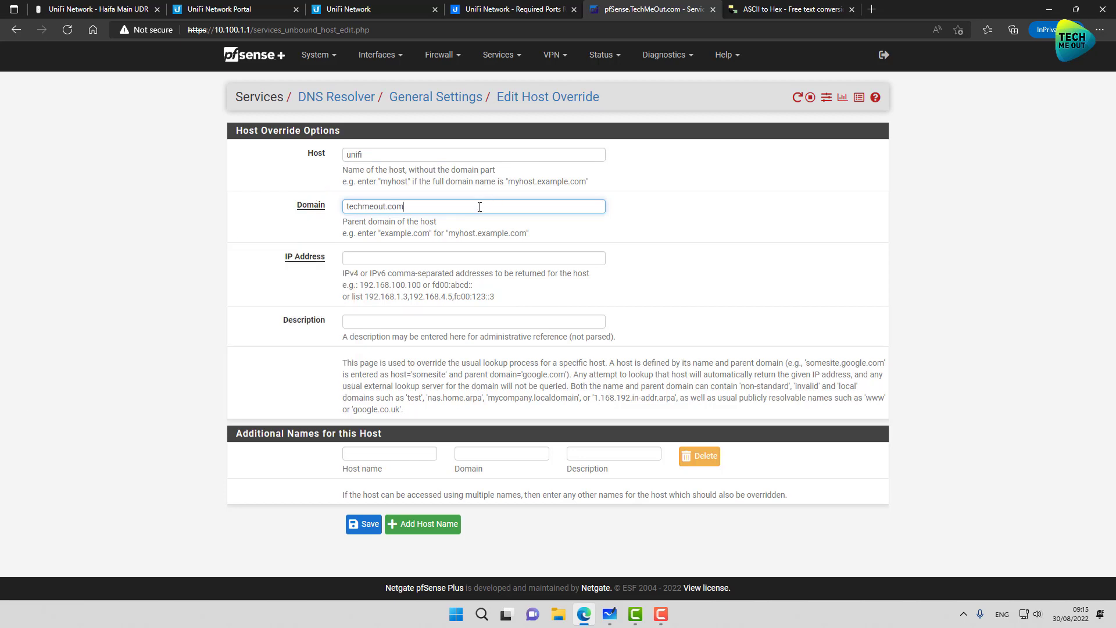
left_click(379, 261)
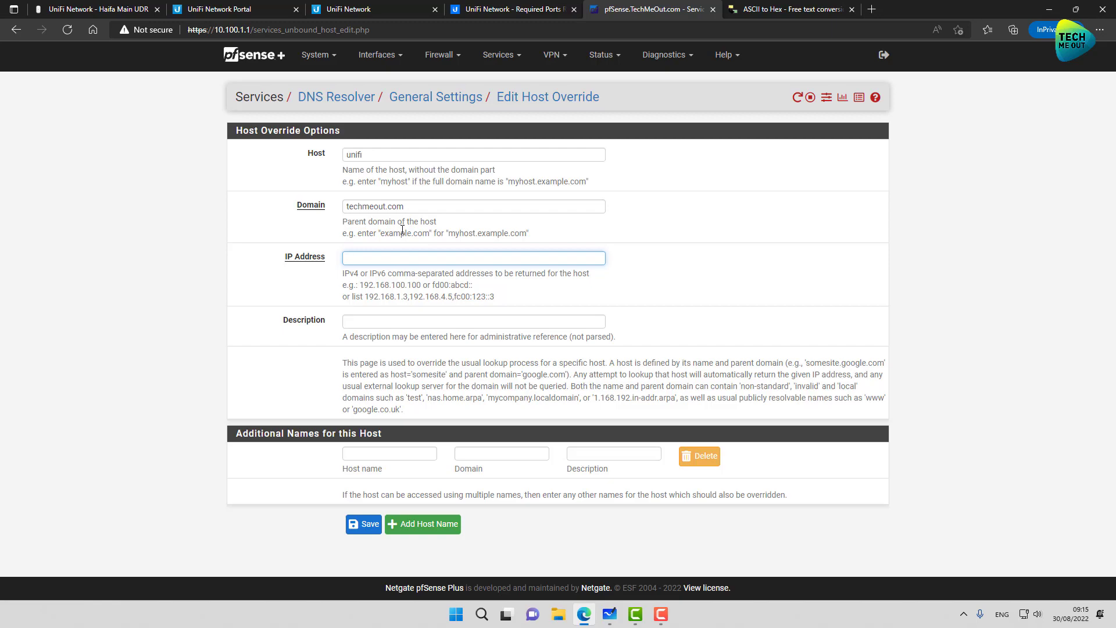
Step: Check the UniFi required ports article for the local ingress ports and the ports for L3 management over the internet
left_click(495, 10)
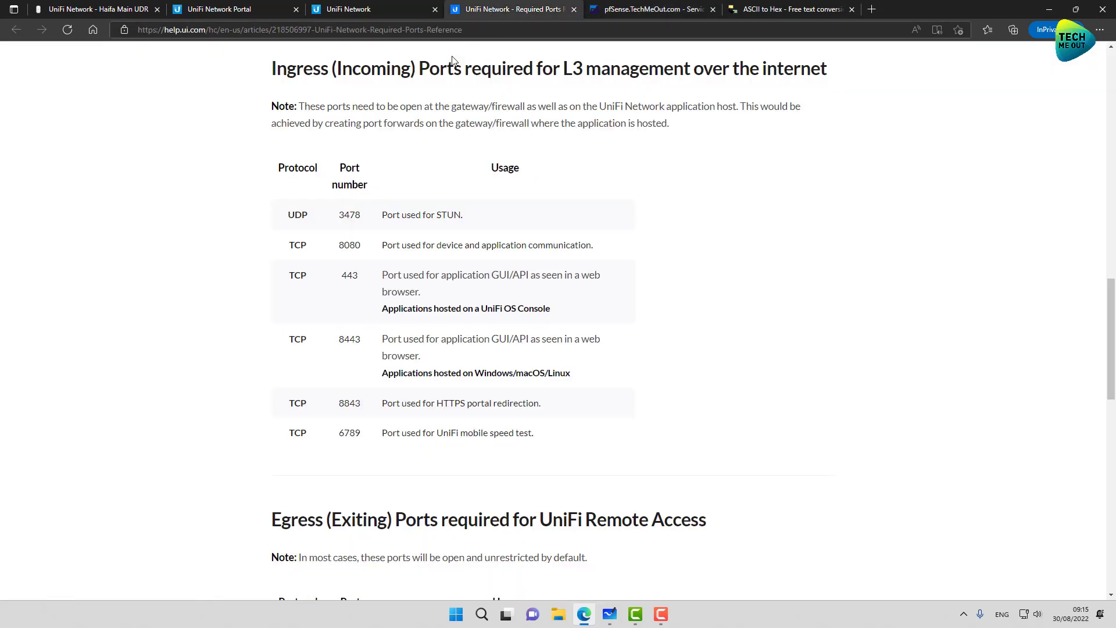
scroll(408, 215, "up", 10)
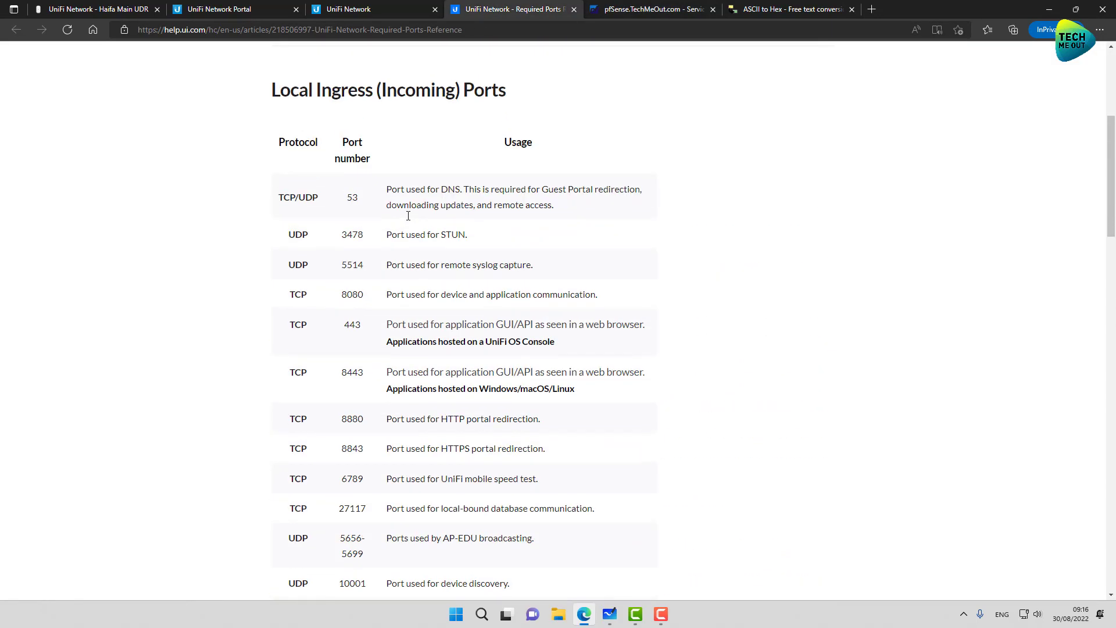
scroll(408, 215, "down", 10)
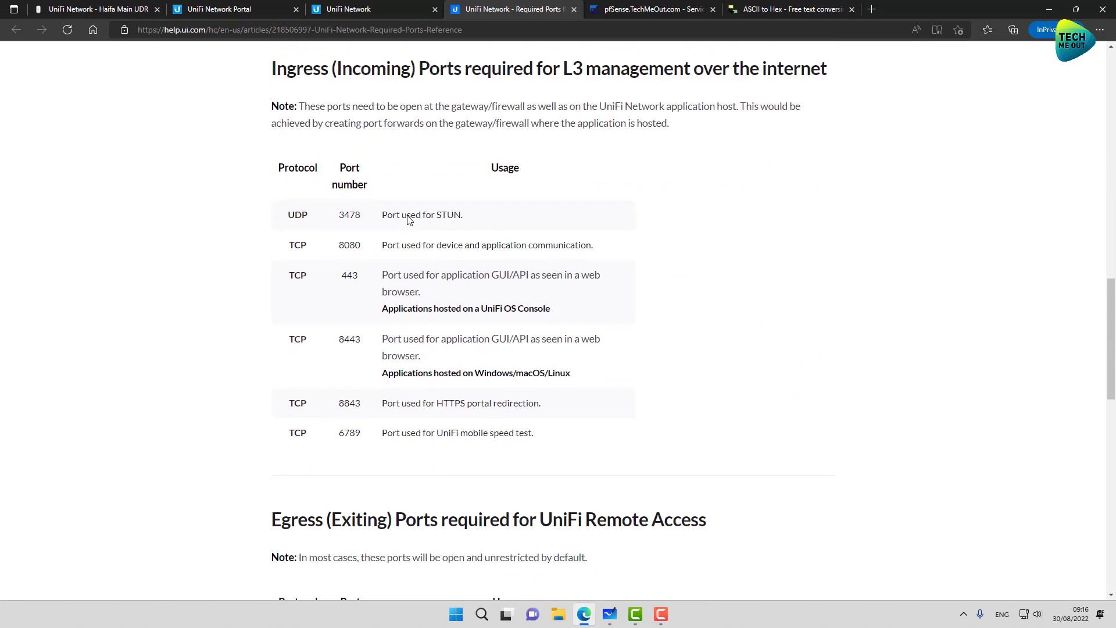
left_click_drag(408, 218, 560, 429)
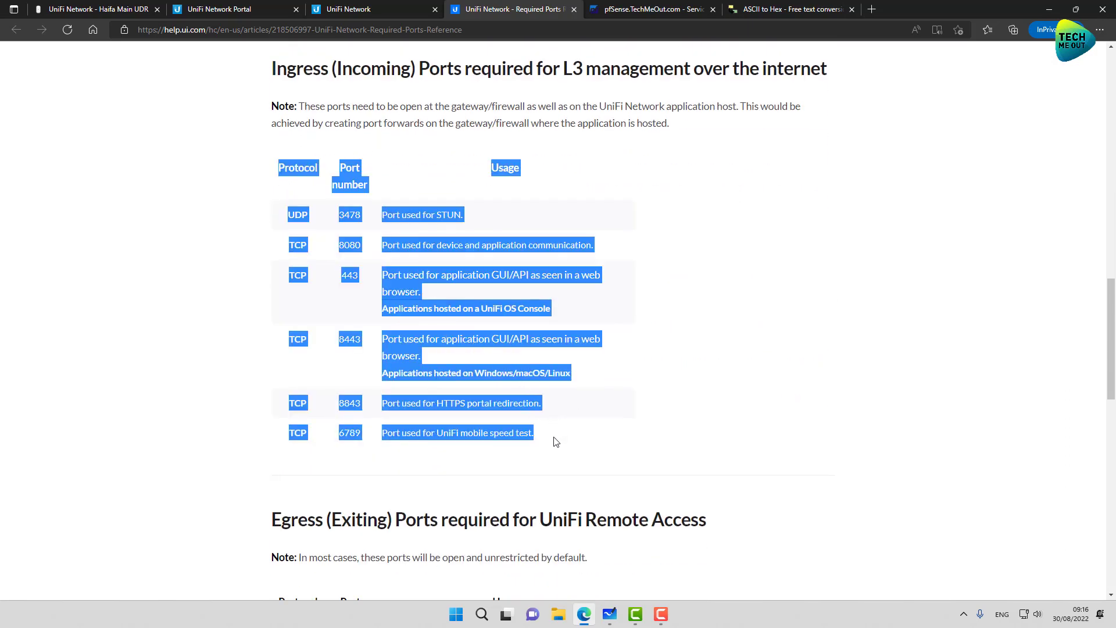
left_click(555, 442)
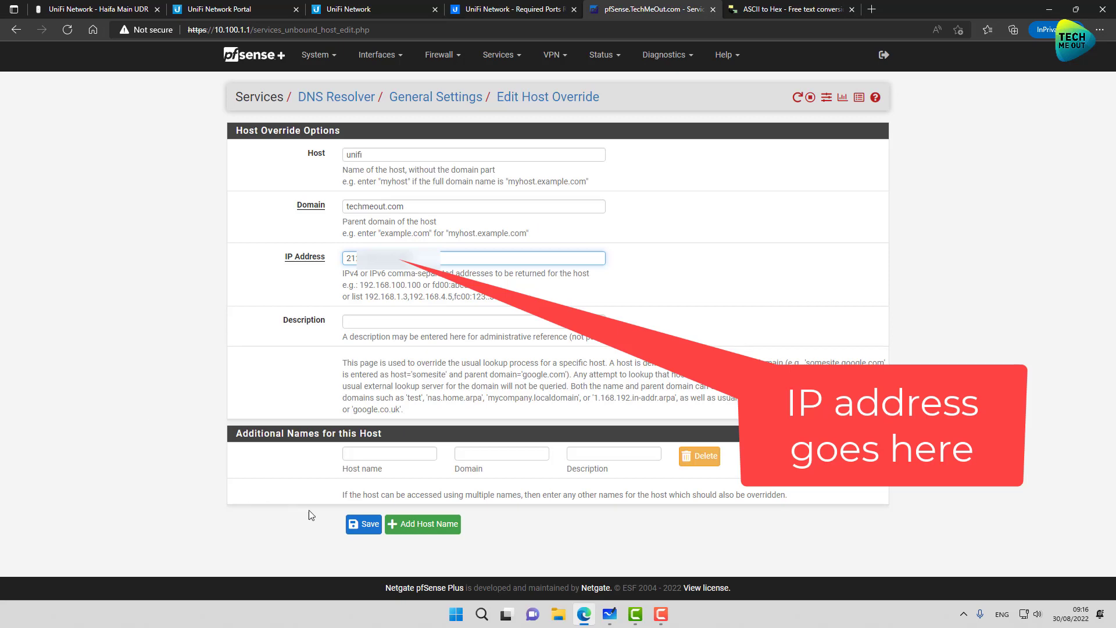
Step: Enter the cloud controller's IP address for the unifi host override, save it and apply the DNS Resolver changes
left_click(360, 529)
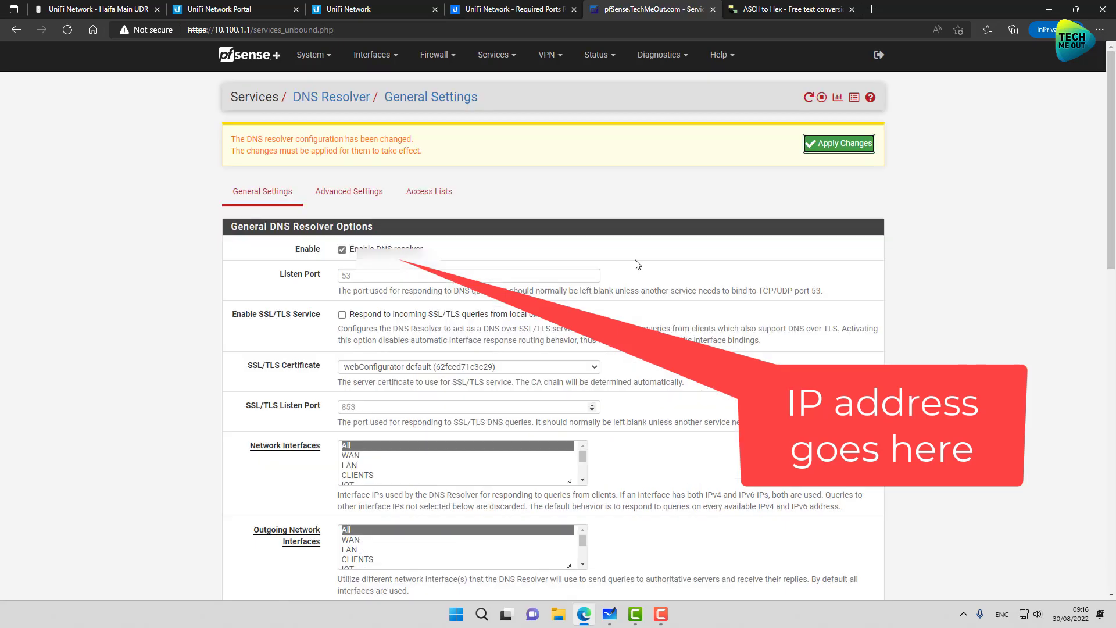
left_click(832, 150)
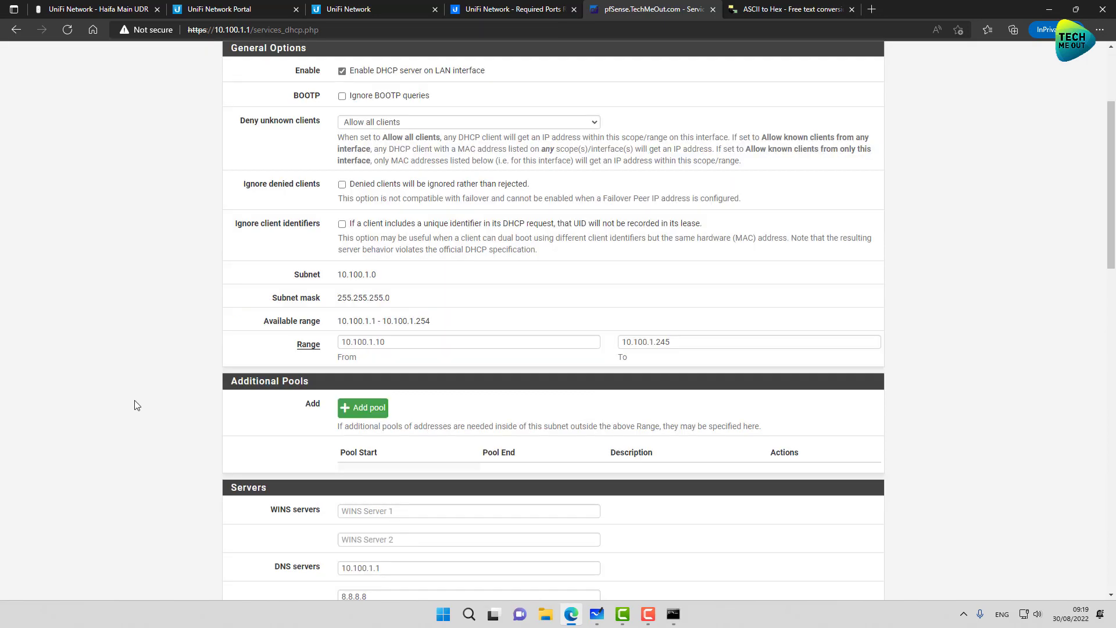
Step: Review the DNS servers handed out by the LAN interface's DHCP server
scroll(137, 405, "up", 3)
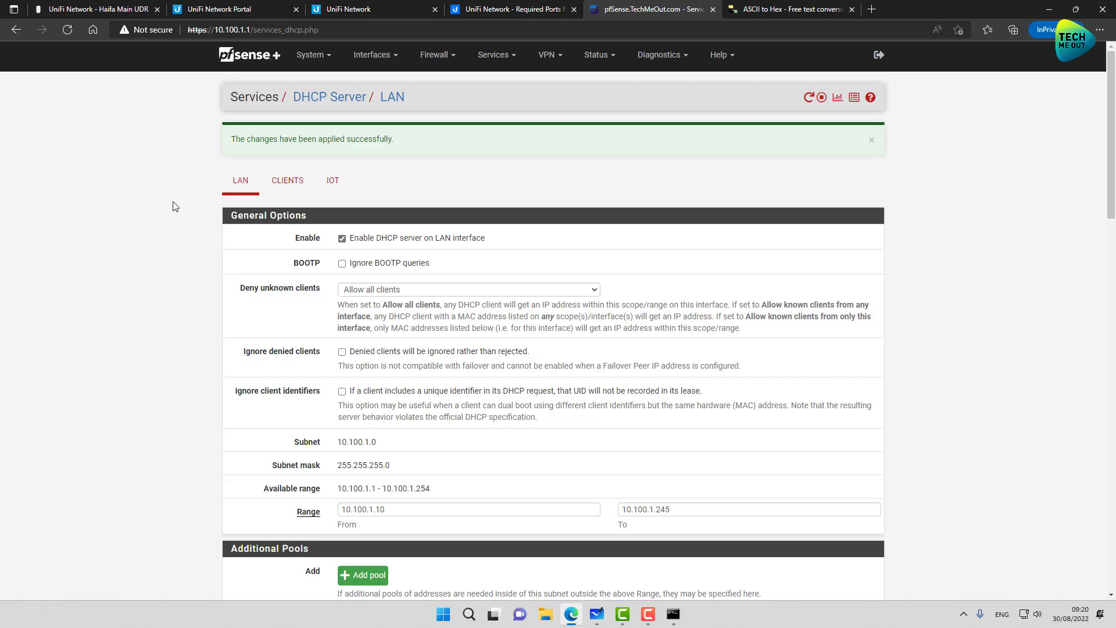
scroll(175, 206, "down", 5)
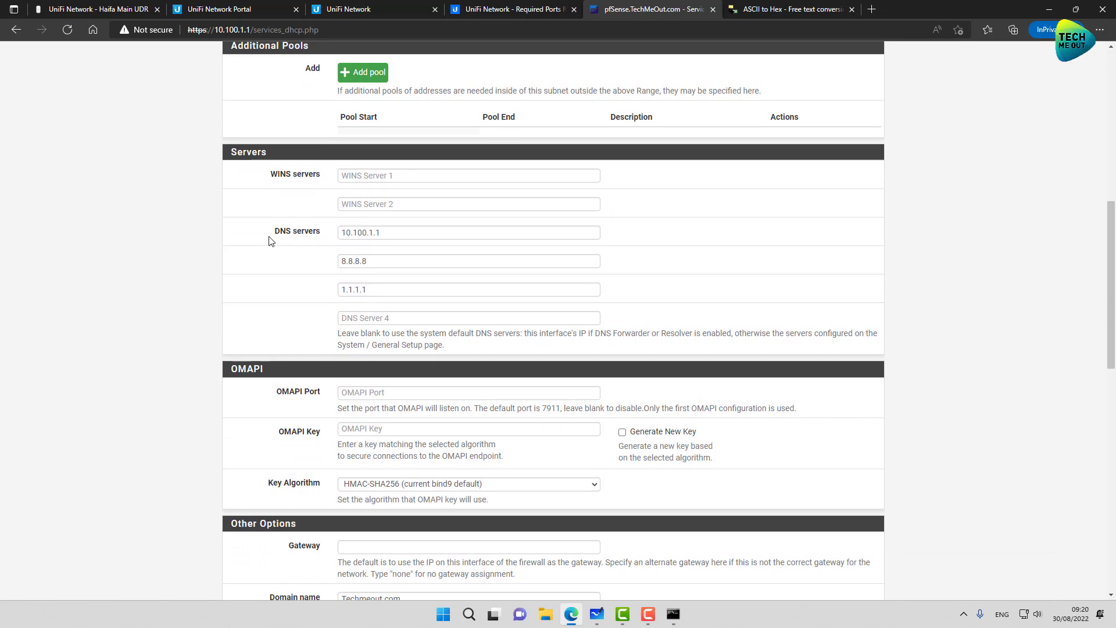
double_click(400, 234)
left_click(403, 234)
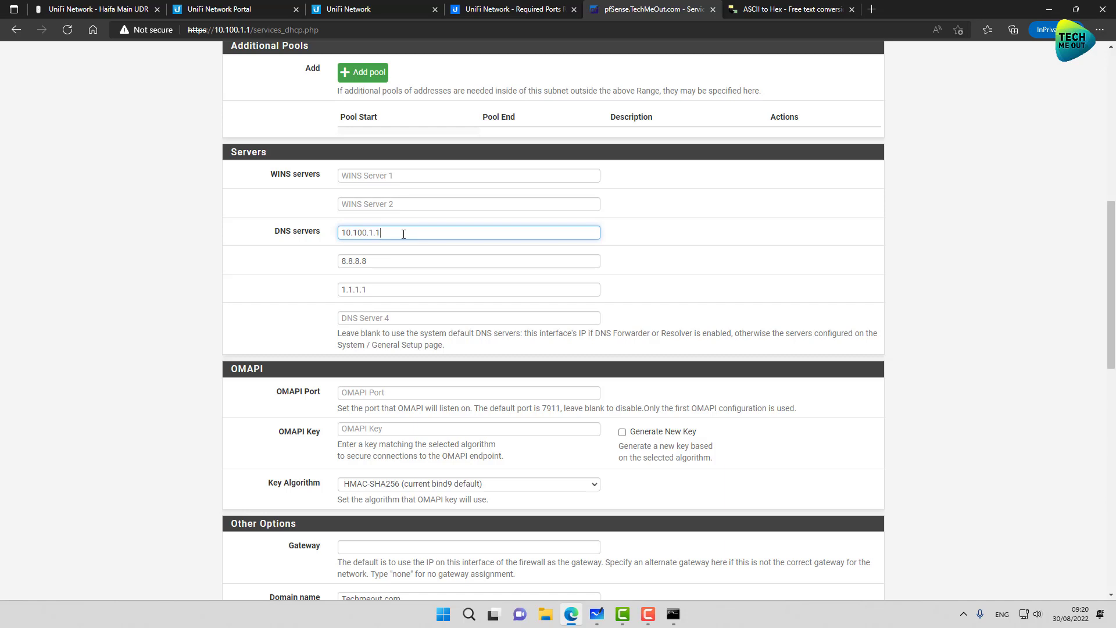
left_click(389, 266)
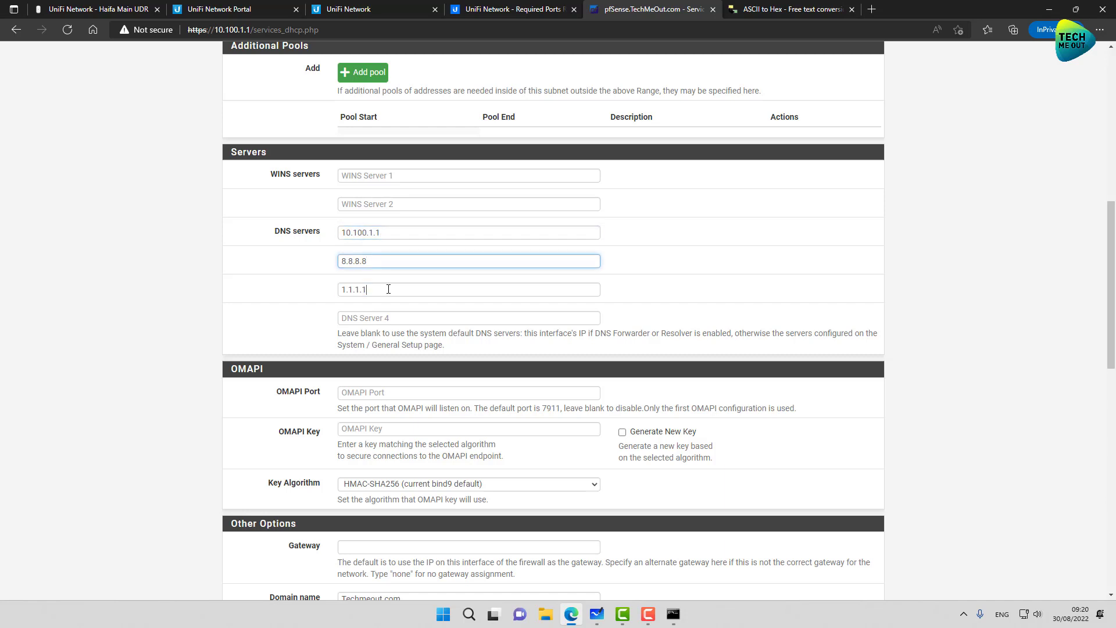
left_click(388, 289)
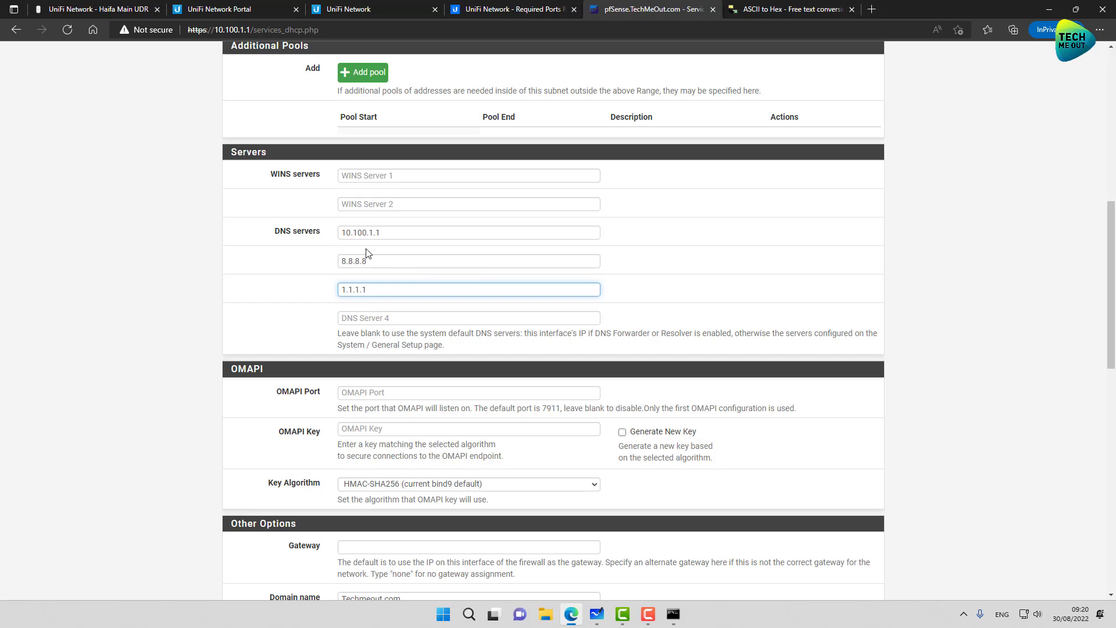
left_click_drag(387, 233, 322, 236)
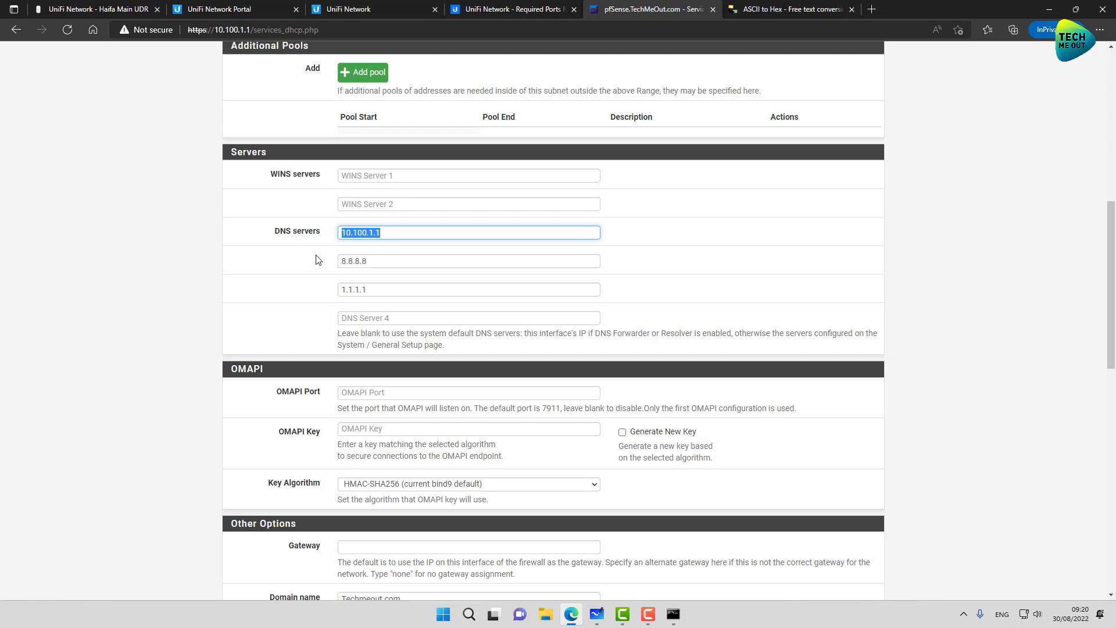
Step: In Command Prompt, flush the DNS cache with ipconfig /flushdns and ping unifi.techmeout.com, then return to the browser
left_click(673, 614)
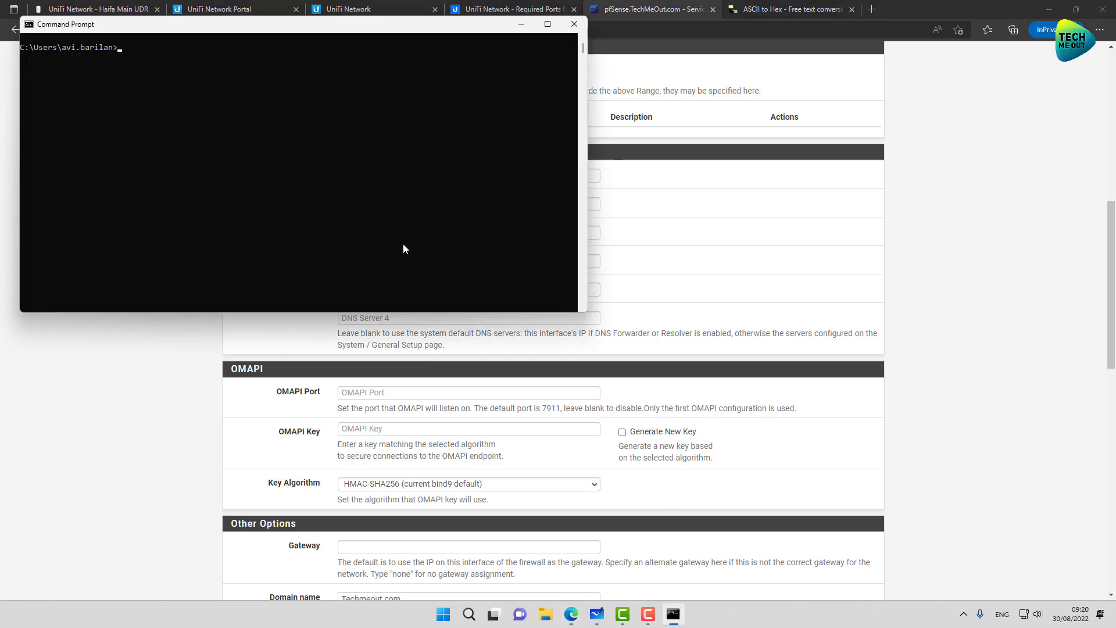
type("ipconfig /flushdns")
key("Return")
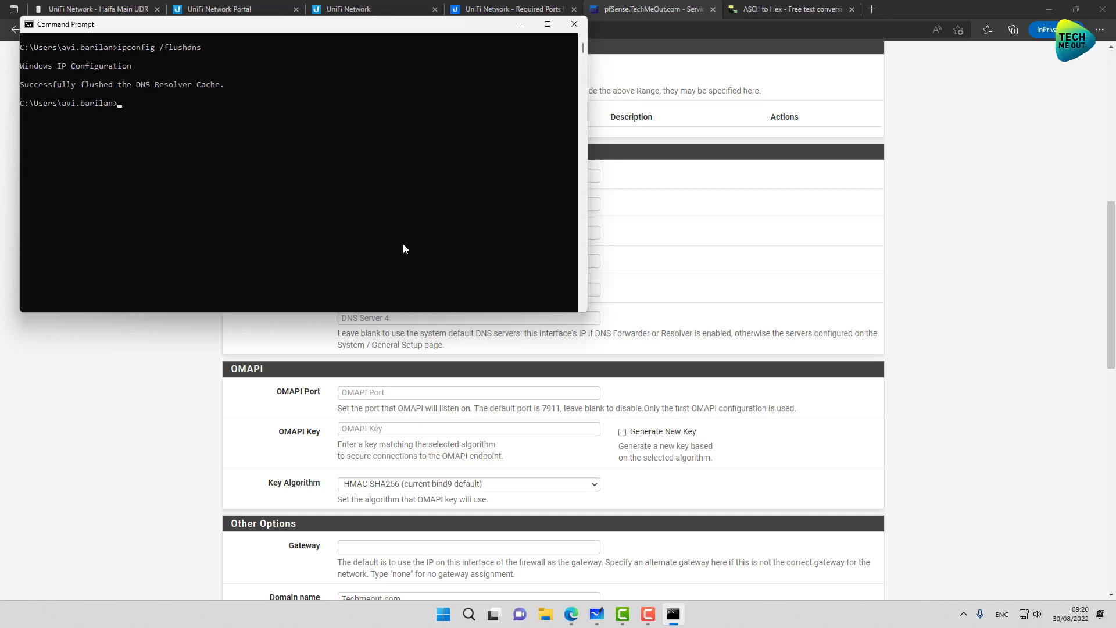
type("ping unifi.techmeout.com")
key("Return")
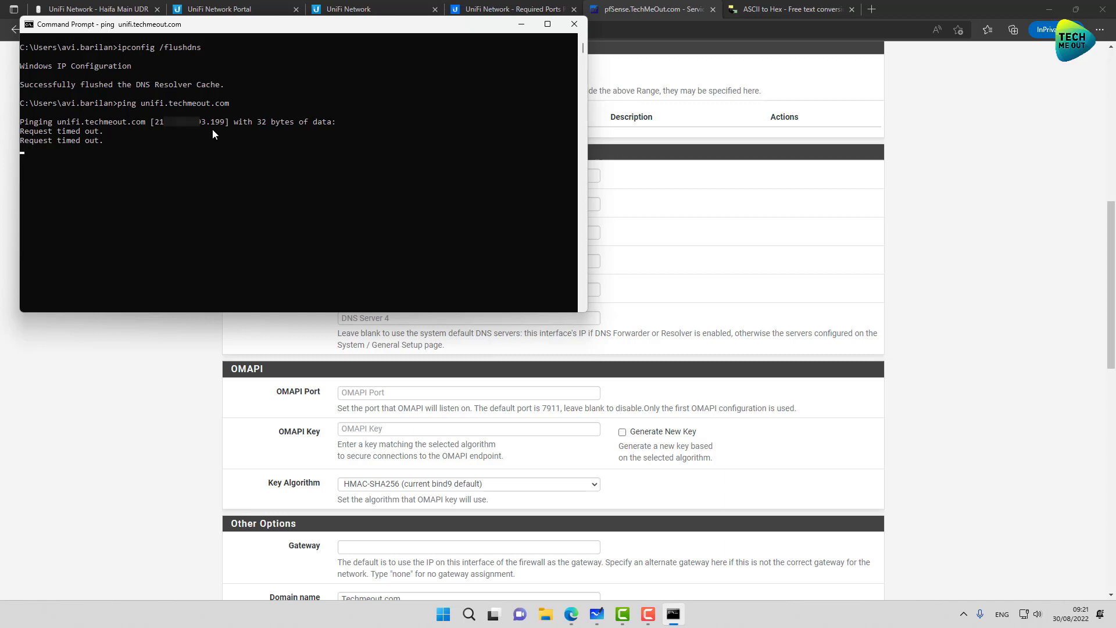
left_click(134, 339)
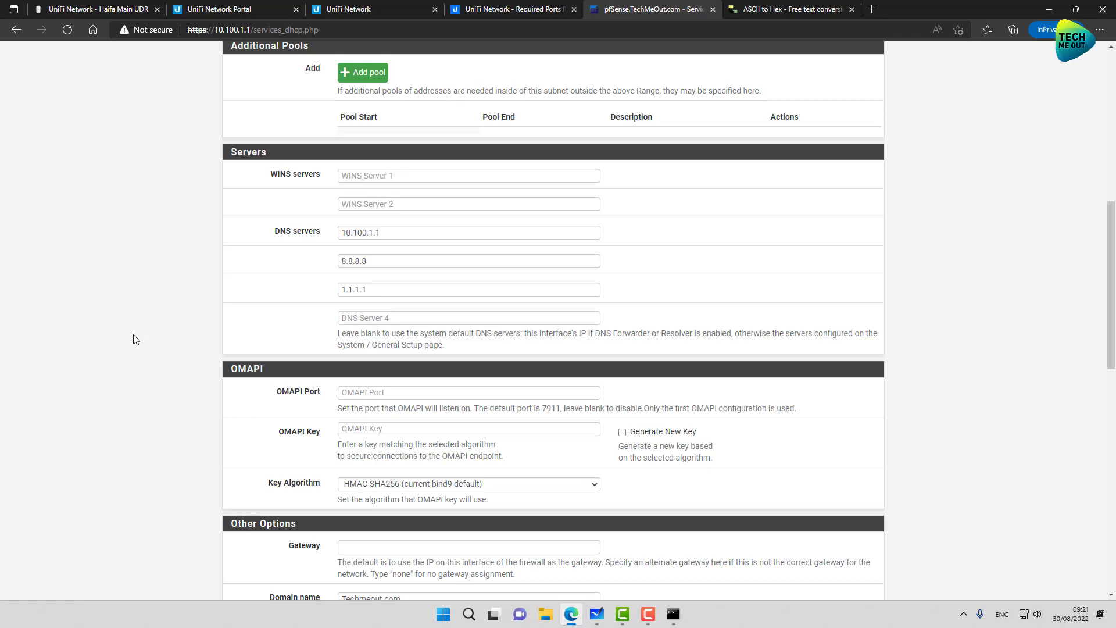
Step: Consult the Layer 3 adoption methods listed in Microsoft Whiteboard and return to the LAN DHCP server page in the browser
left_click(595, 613)
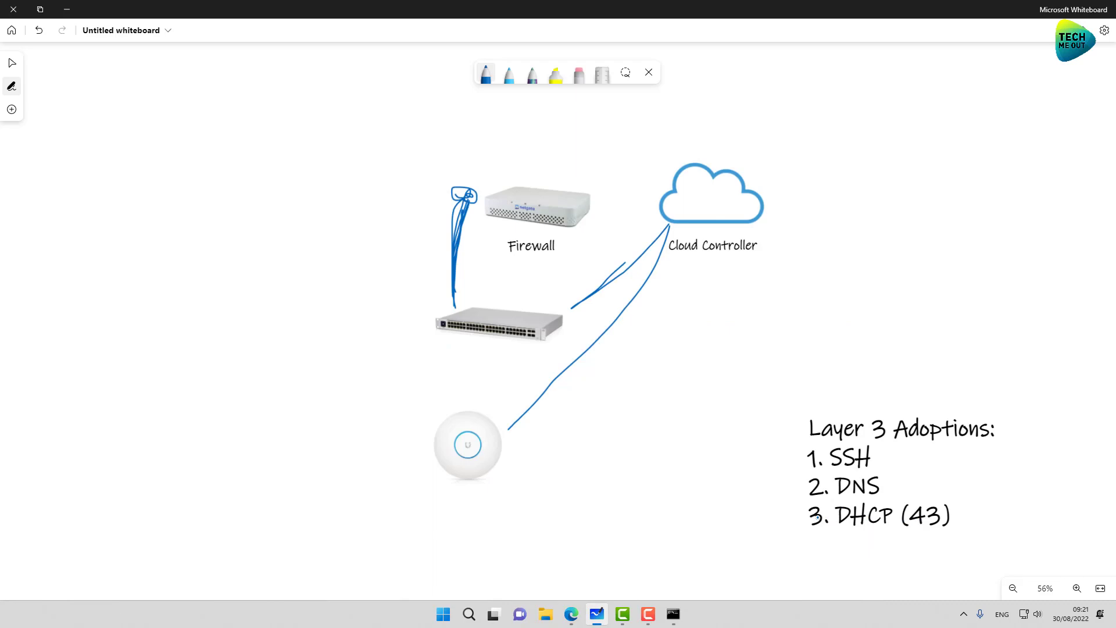
left_click(572, 615)
scroll(110, 191, "up", 10)
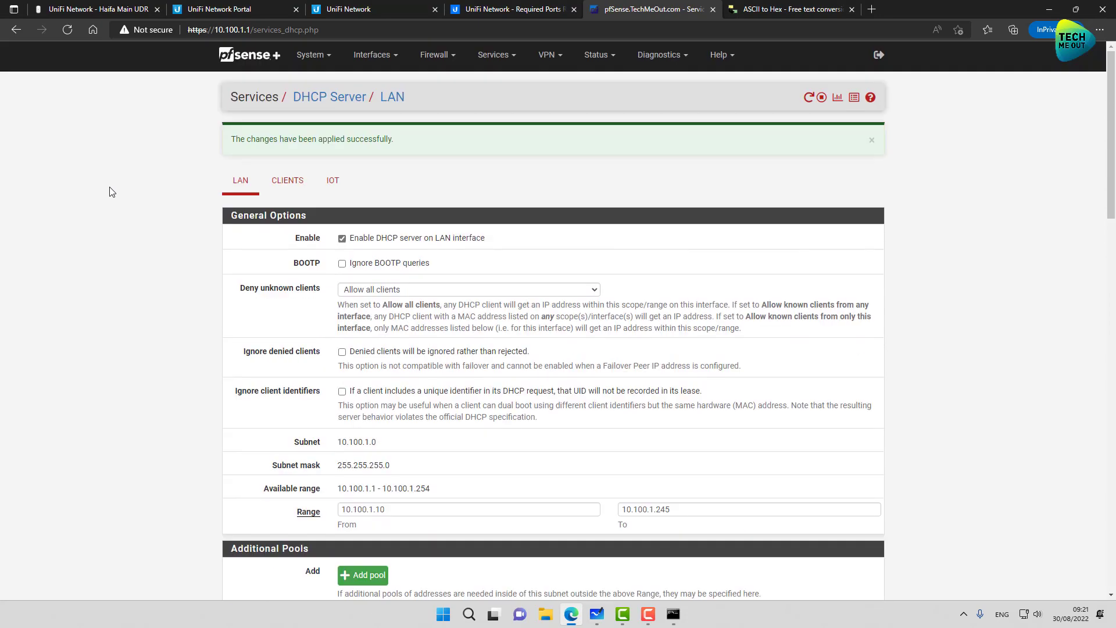
Step: In the LAN DHCP server's additional BOOTP/DHCP options, set the option number to 43 and its type to String
left_click(489, 64)
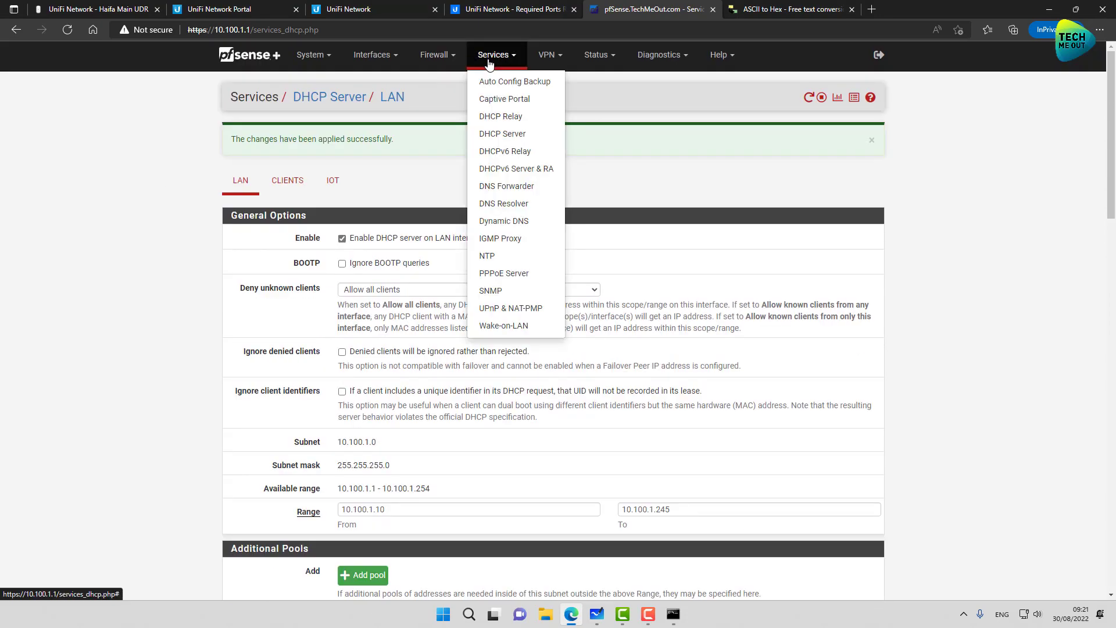
left_click(500, 134)
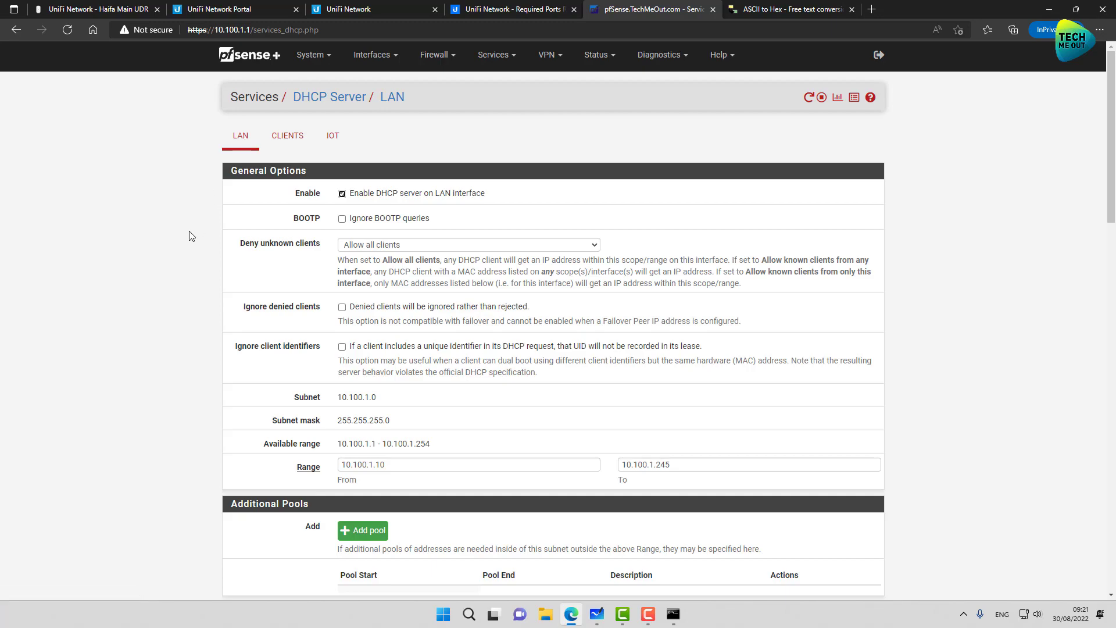
scroll(192, 236, "down", 8)
scroll(192, 236, "down", 10)
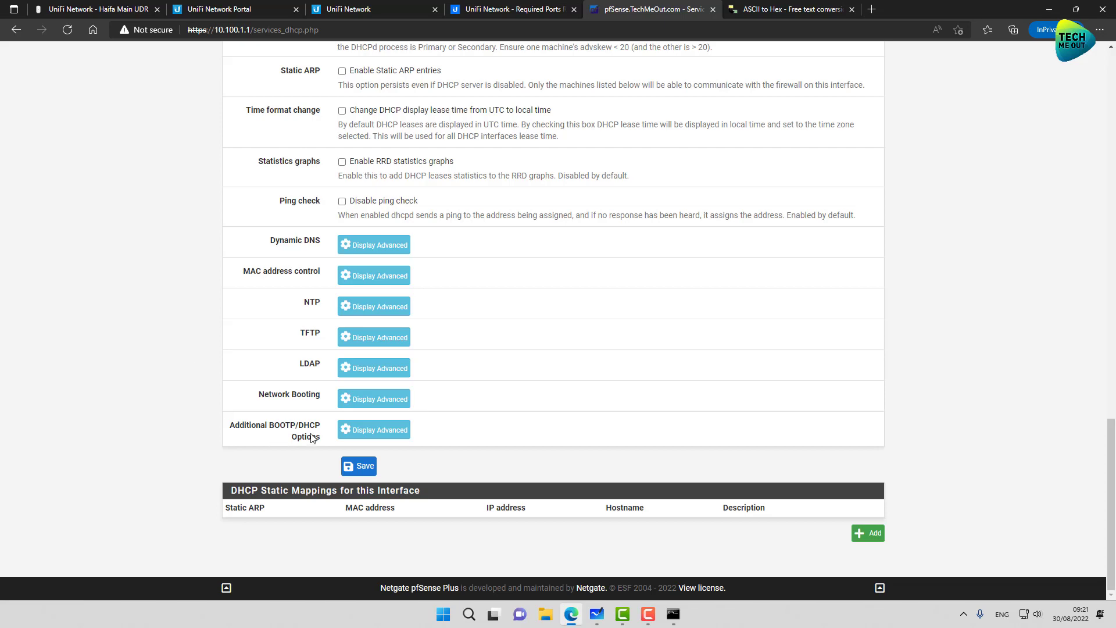
left_click(381, 431)
scroll(154, 446, "down", 3)
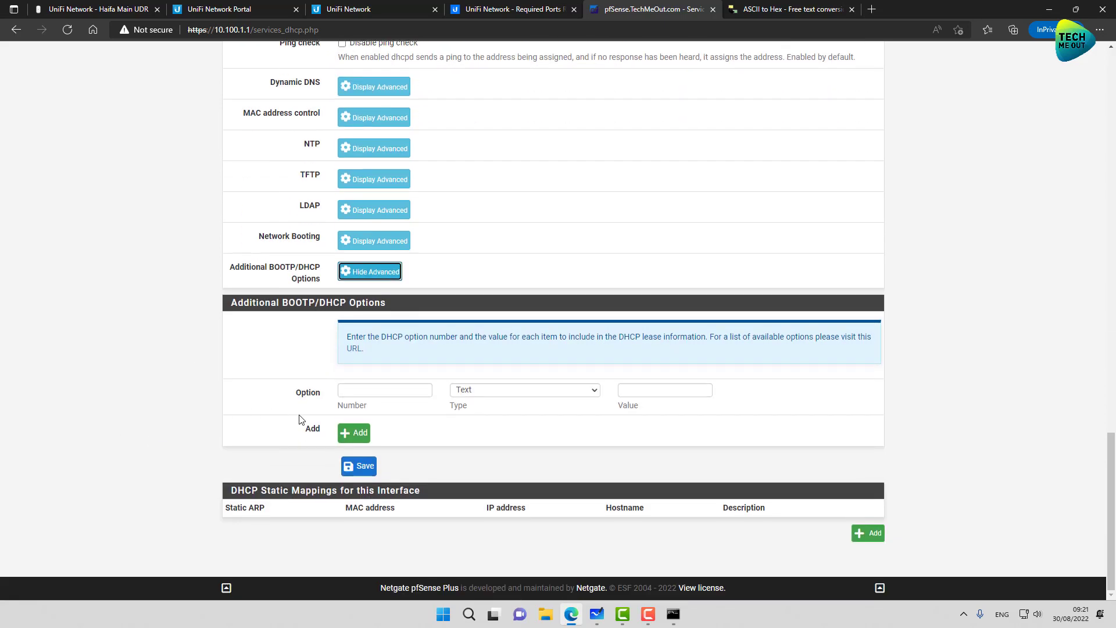
left_click(354, 395)
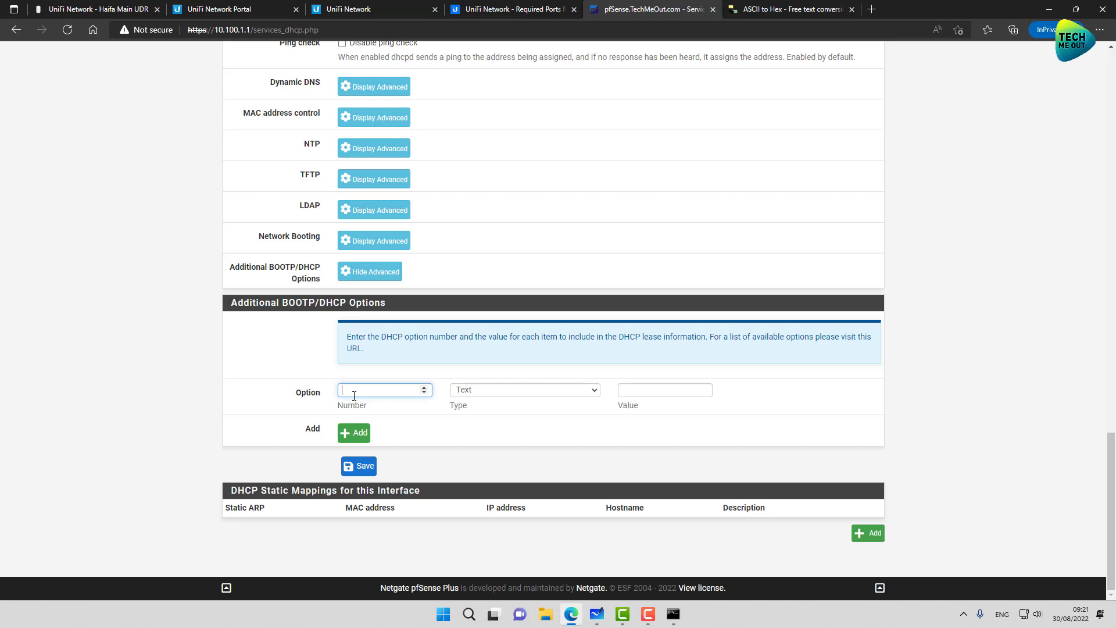
type("43")
left_click(473, 395)
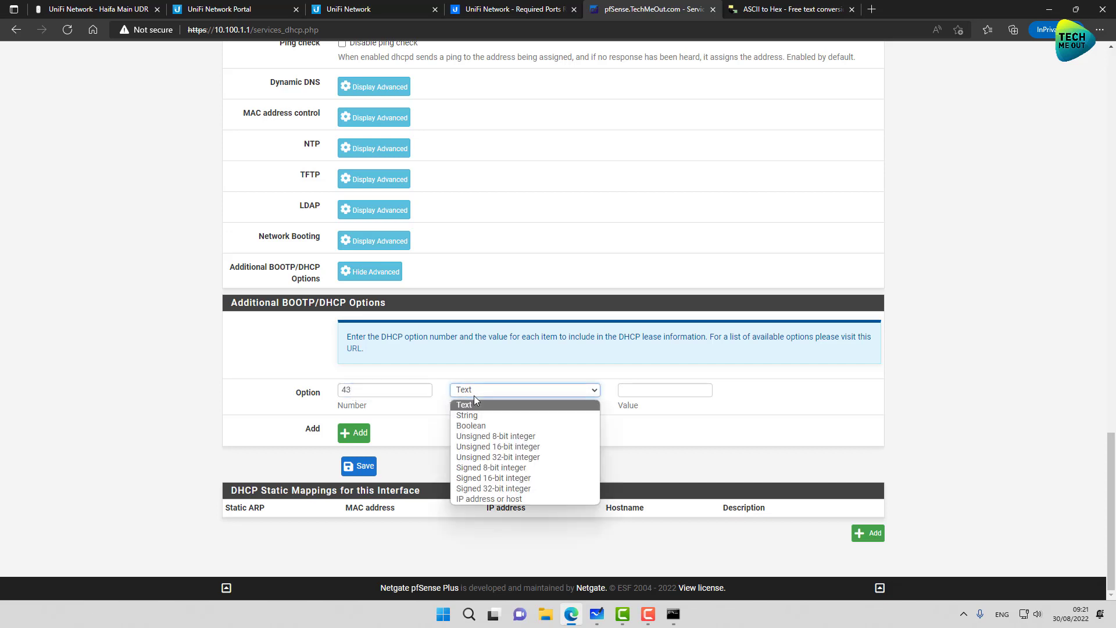
left_click(476, 415)
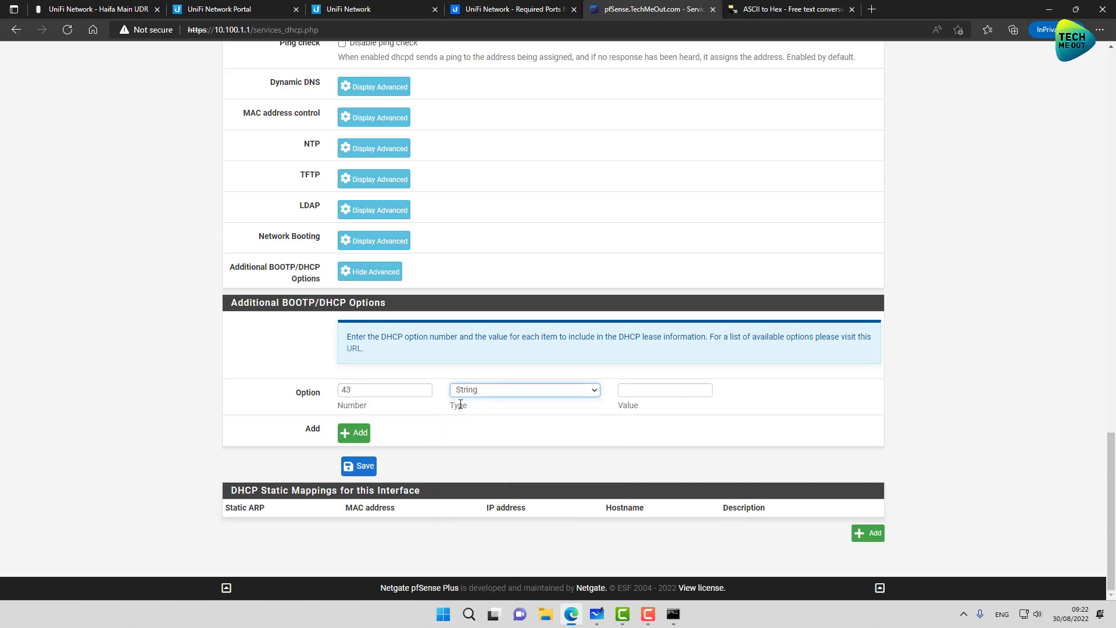
left_click(628, 395)
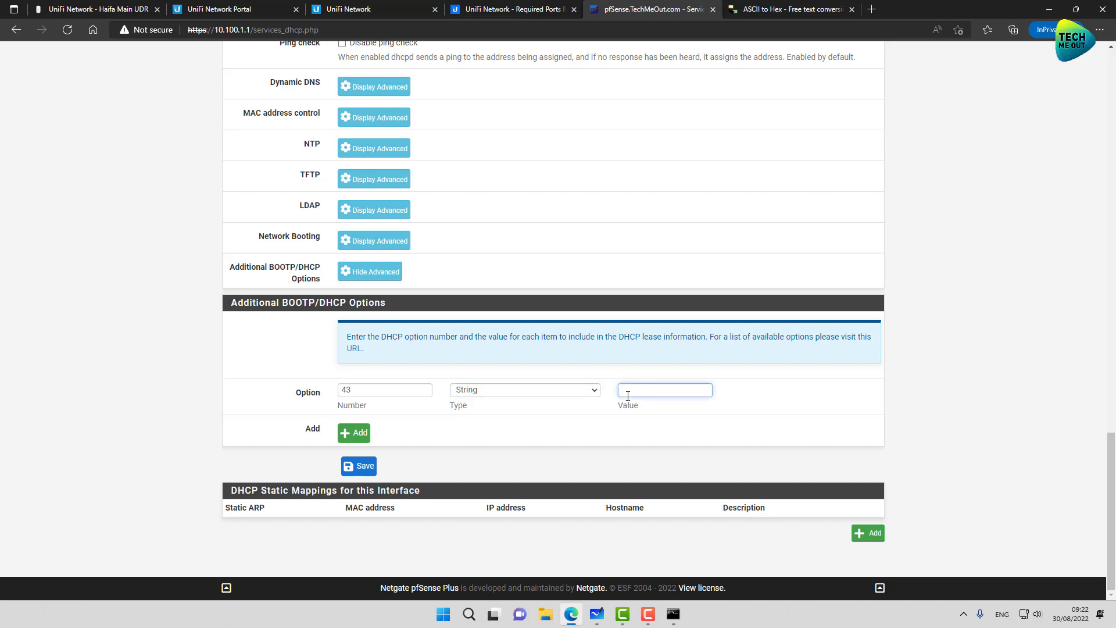
type("3230312e")
key("BackSpace")
key("BackSpace")
key("BackSpace")
key("BackSpace")
key("BackSpace")
key("BackSpace")
key("BackSpace")
key("BackSpace")
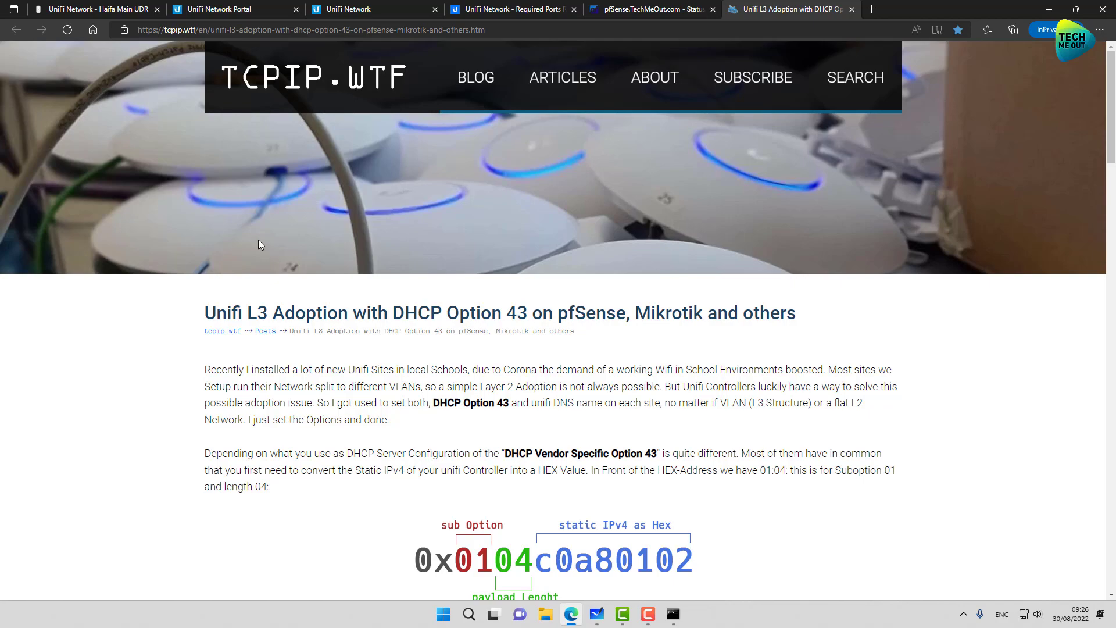
Step: On the tcpip.wtf Layer 3 adoption article, generate the option 43 settings for the controller's IPv4 address and copy the pfSense value
scroll(330, 222, "down", 2)
scroll(329, 222, "down", 4)
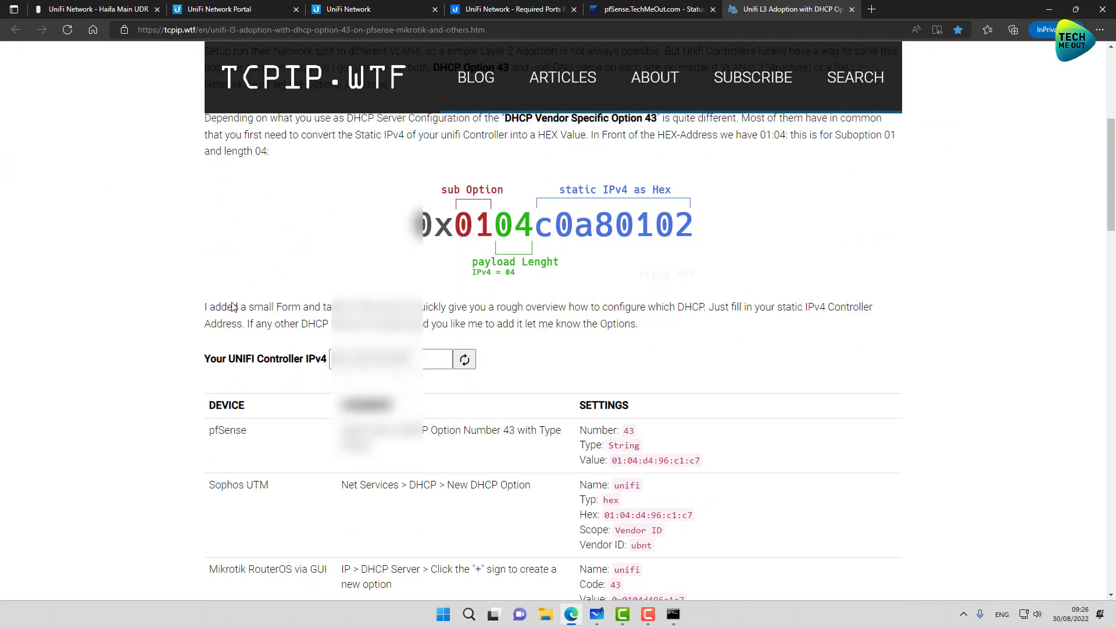
left_click(467, 362)
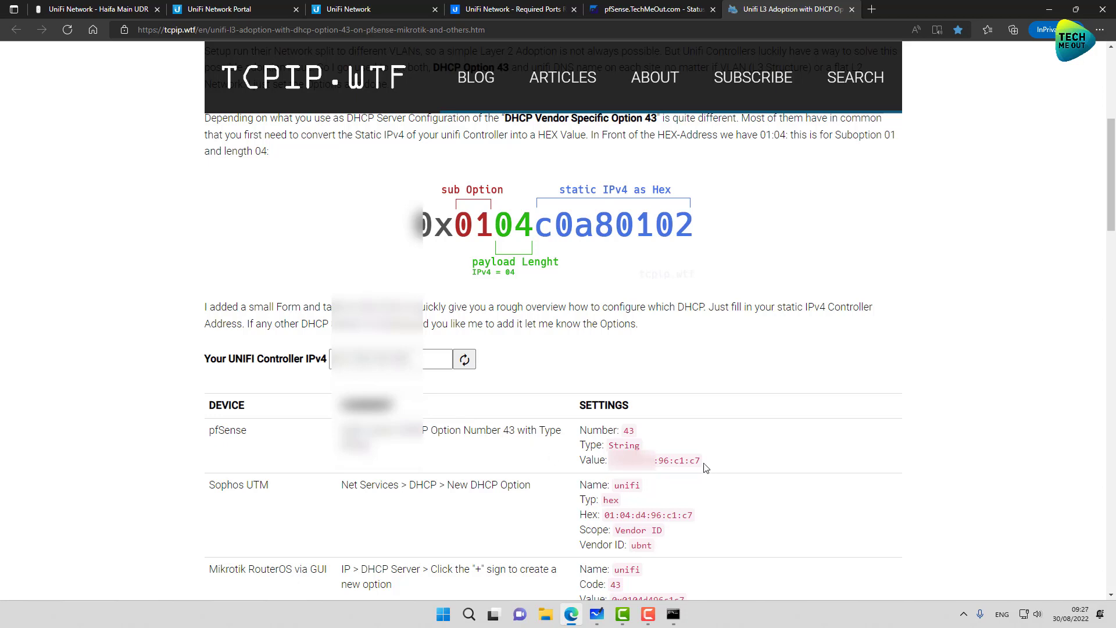
left_click_drag(704, 467, 609, 462)
key("ctrl+c")
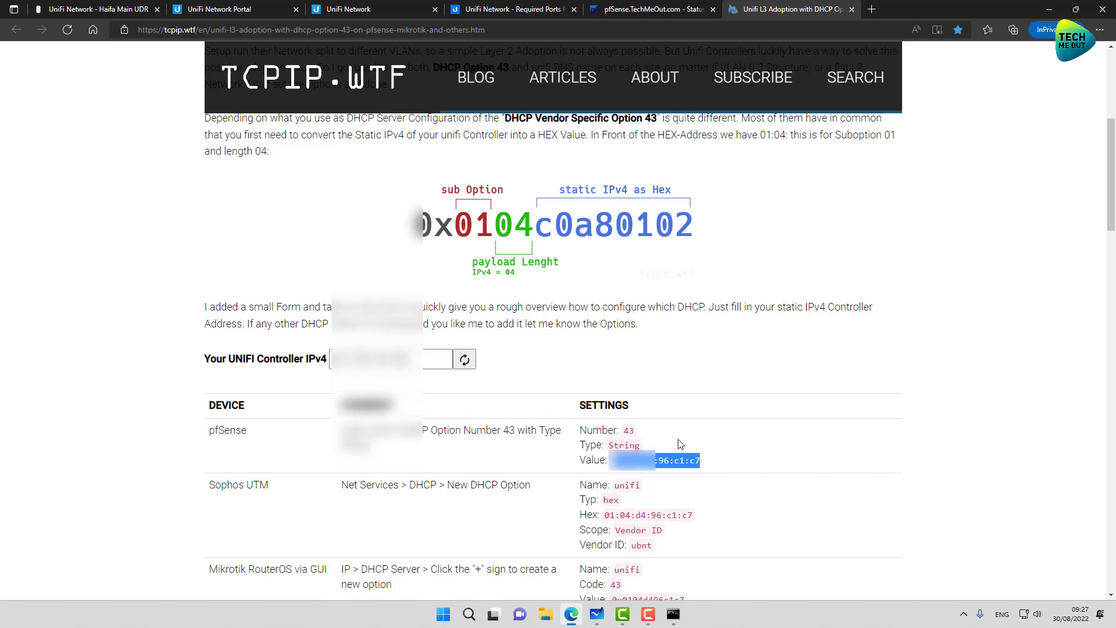
Step: In pfSense's LAN DHCP server, set additional BOOTP/DHCP option 43 with type String and the copied value, and save it
left_click(631, 11)
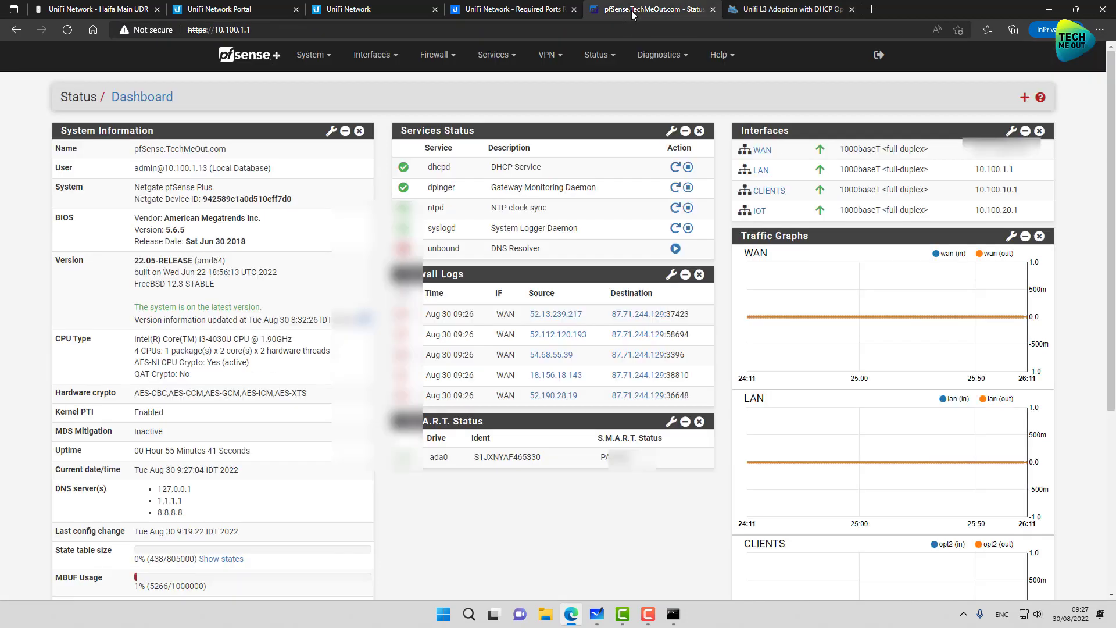
left_click(496, 57)
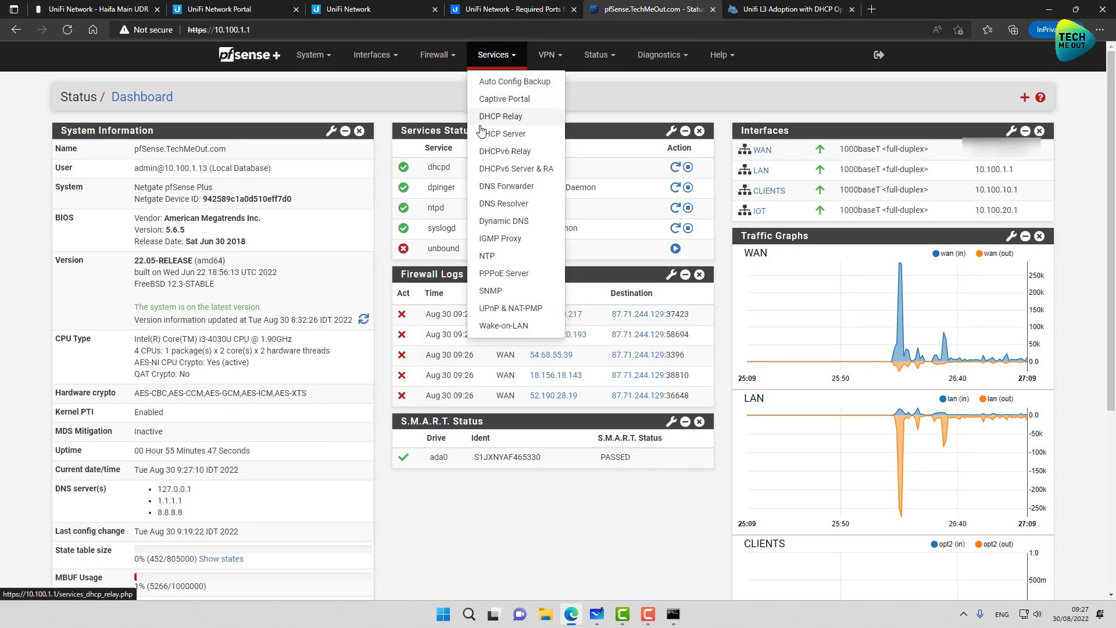
left_click(501, 133)
scroll(241, 265, "down", 6)
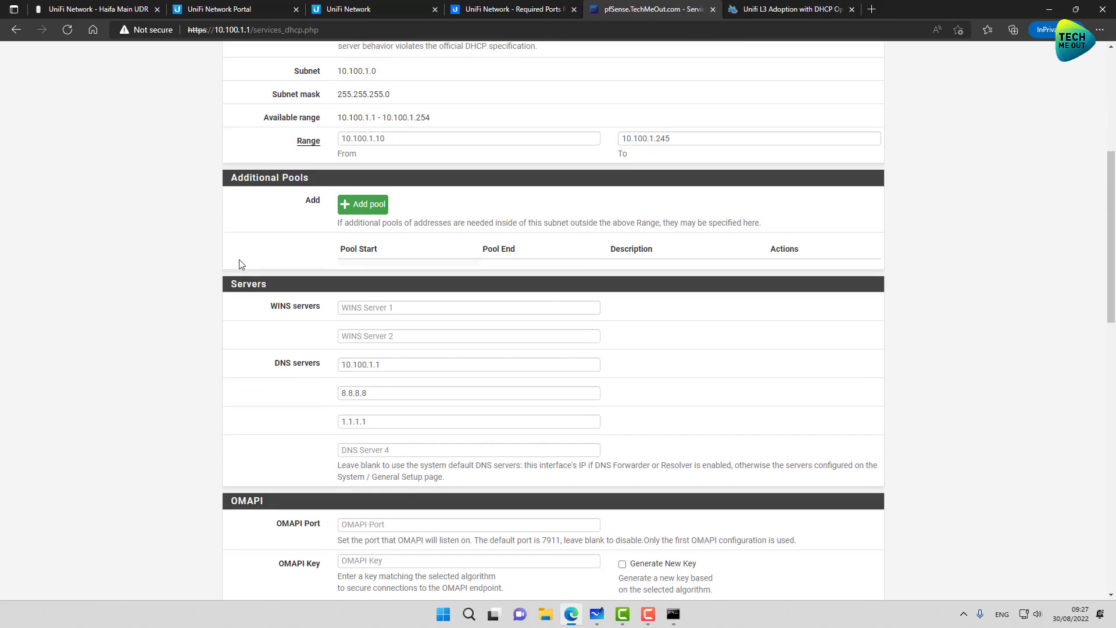
scroll(242, 265, "down", 10)
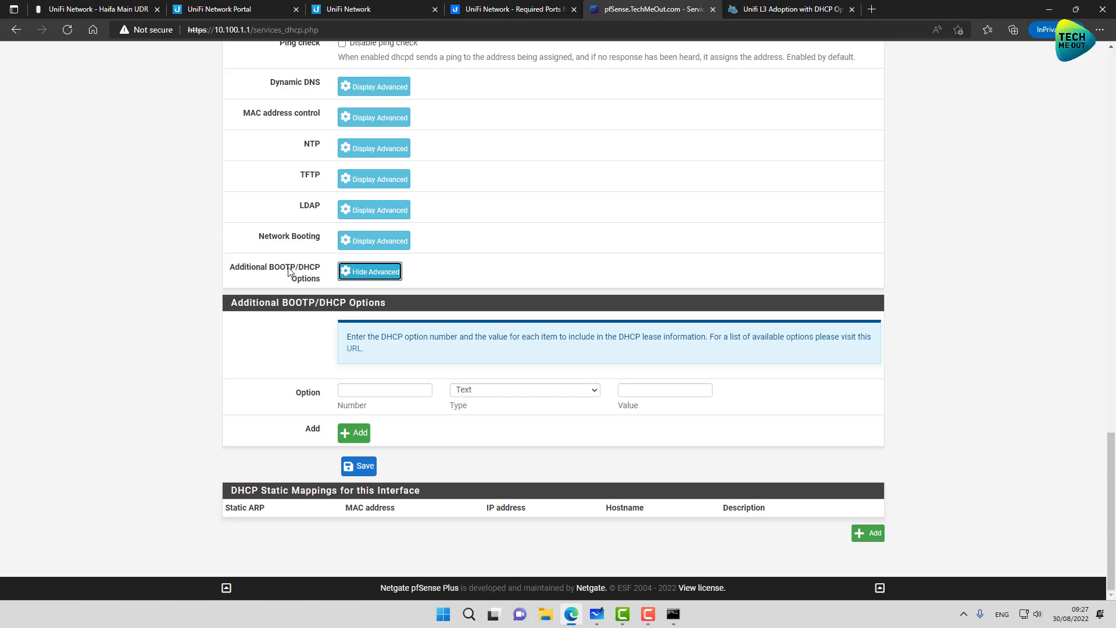
left_click(357, 391)
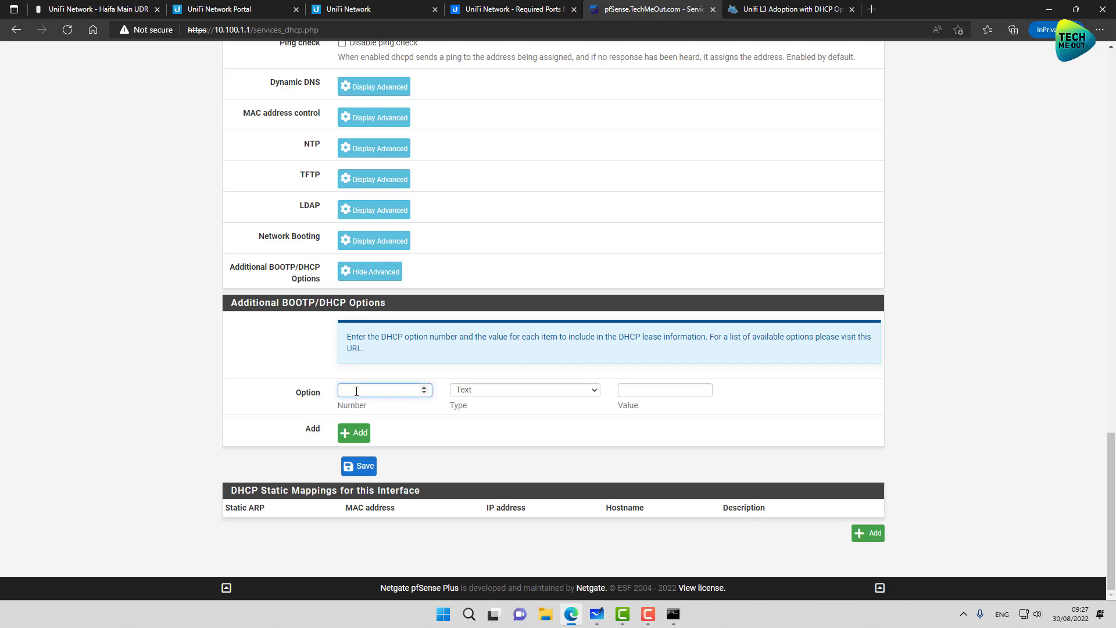
type("43")
left_click(474, 390)
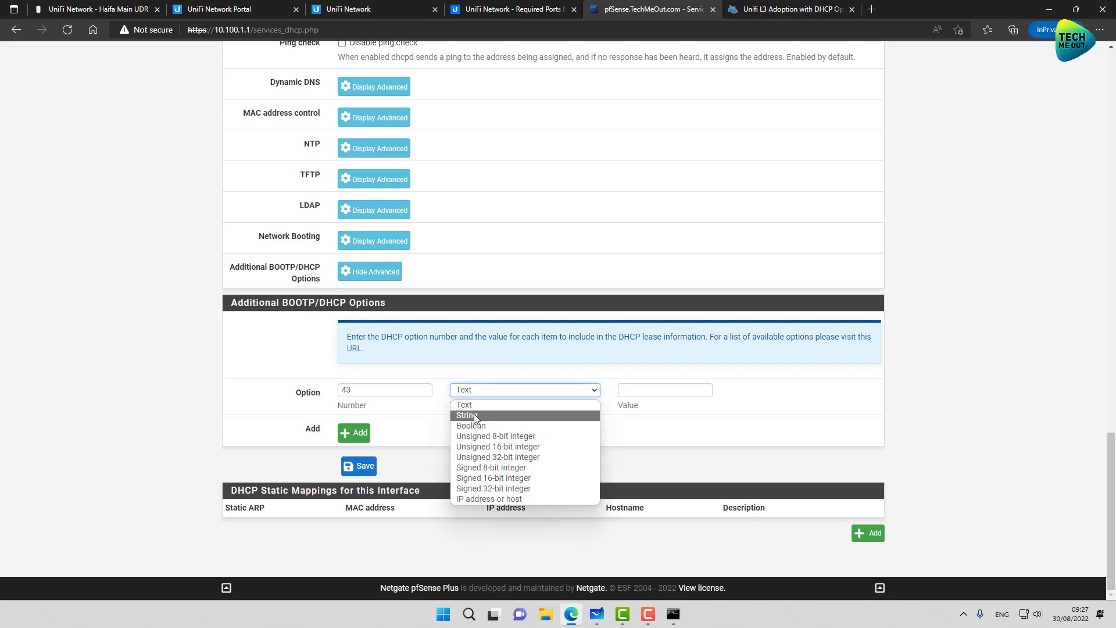
left_click(475, 416)
left_click(639, 393)
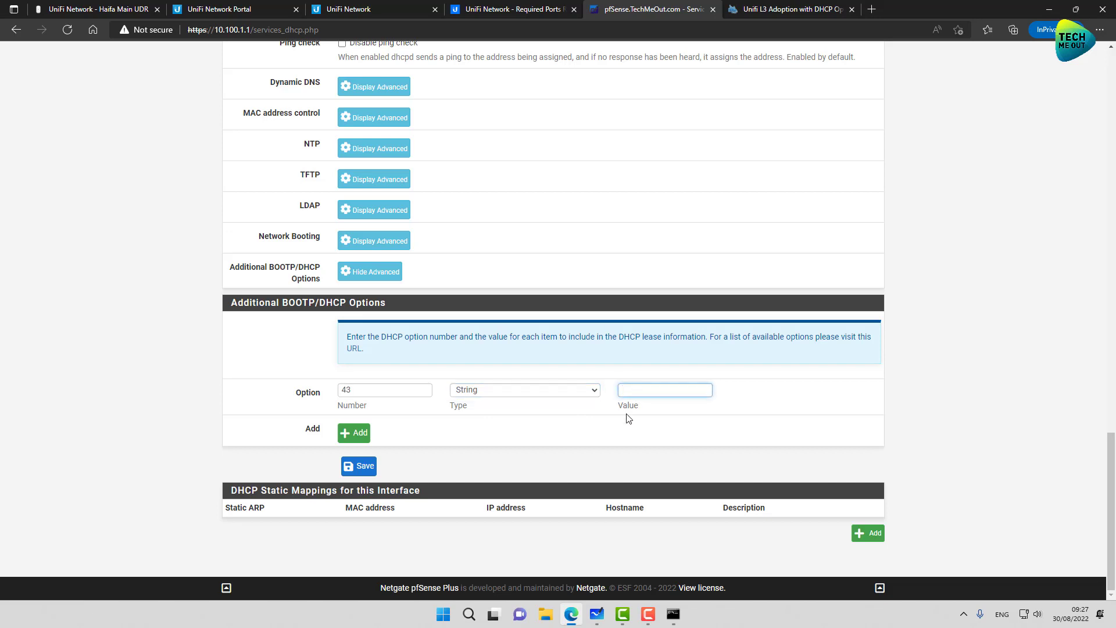
key("ctrl+v")
left_click(361, 466)
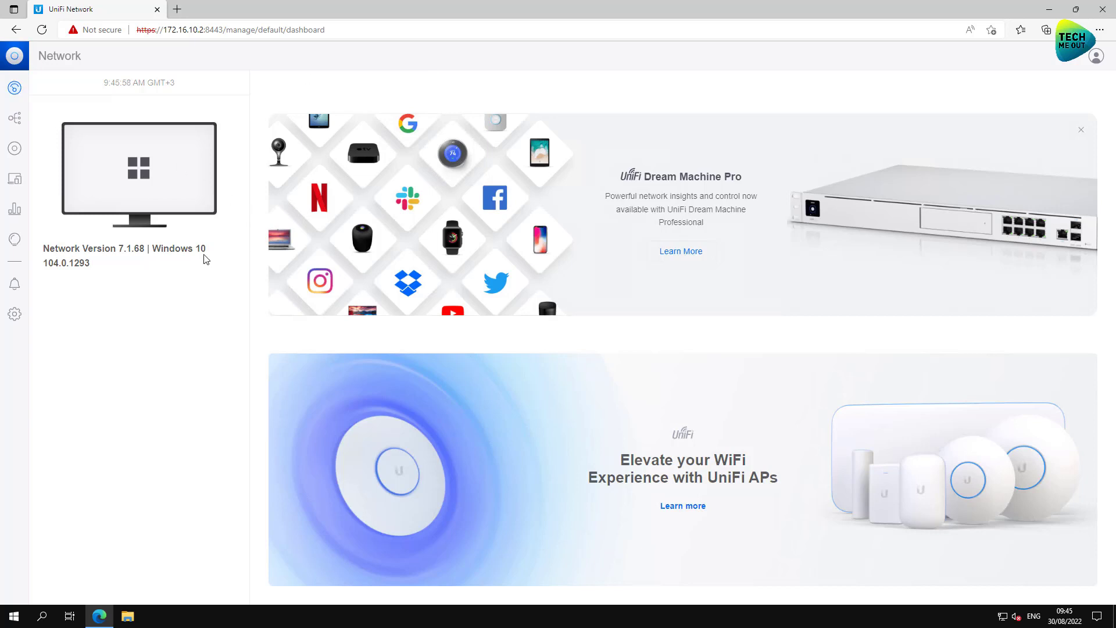
Step: In the UniFi Network controller's device list, adopt the US-8-60W switch and the UAP-AC-Lite access point
left_click(14, 150)
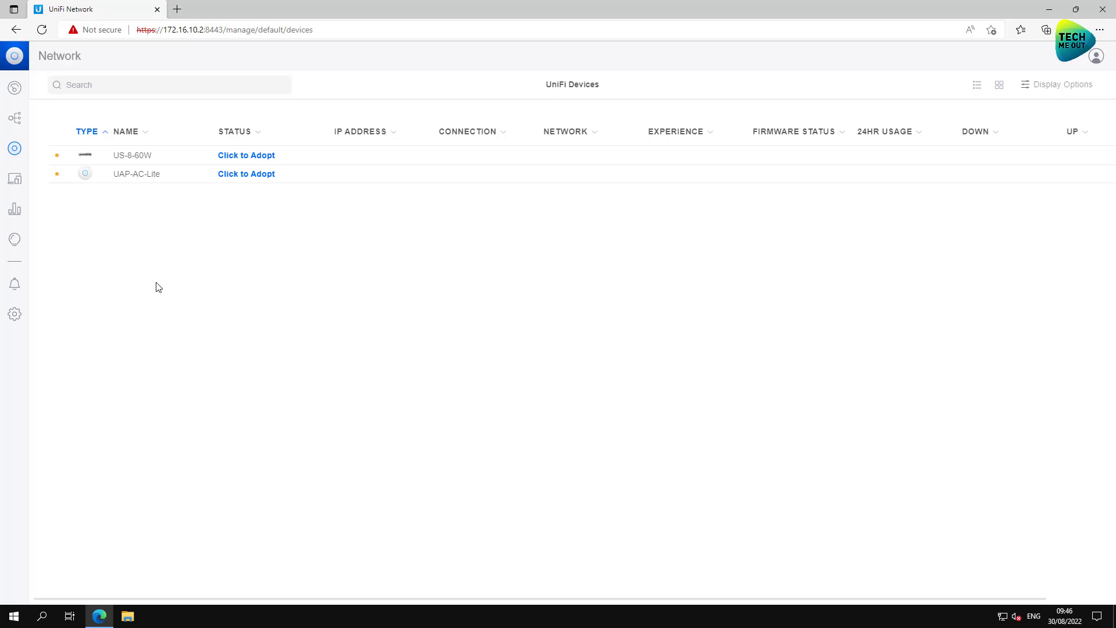
left_click(242, 156)
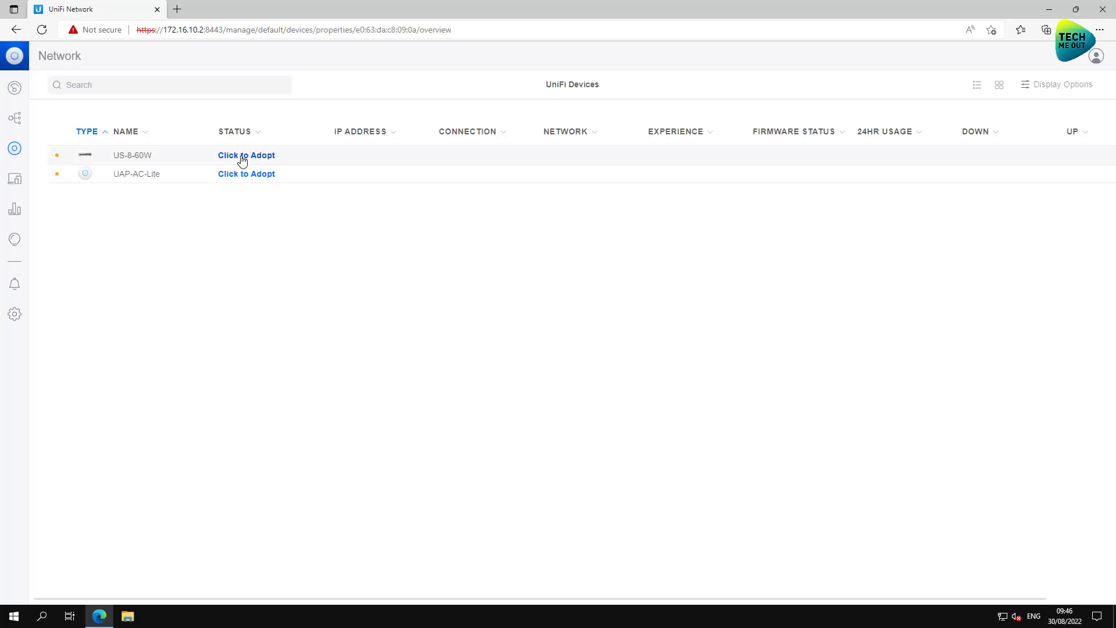
left_click(1068, 210)
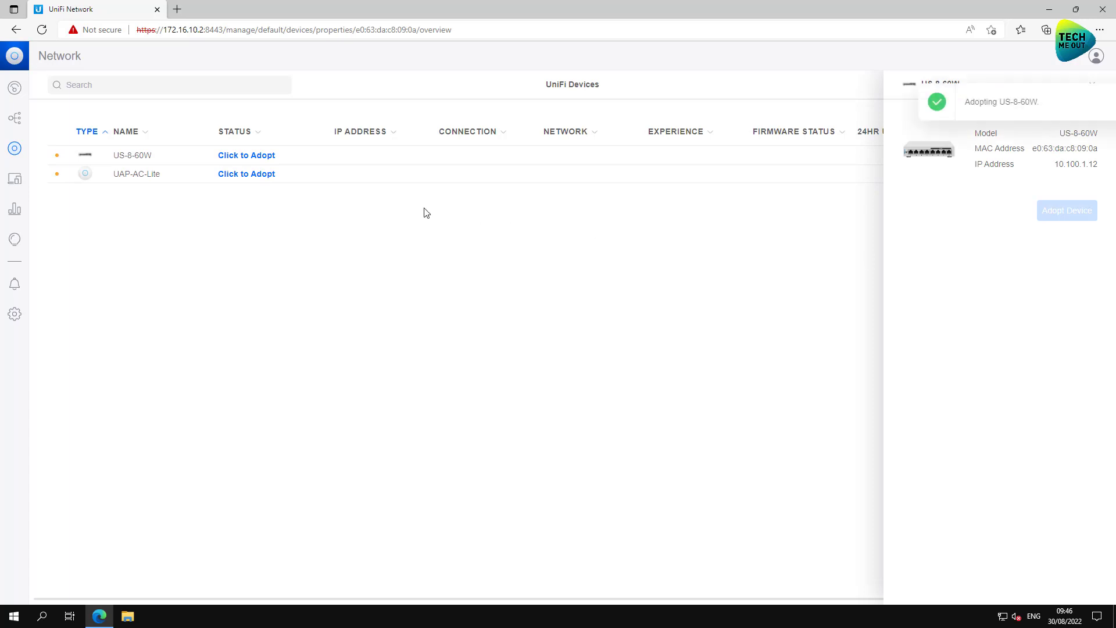
left_click(268, 177)
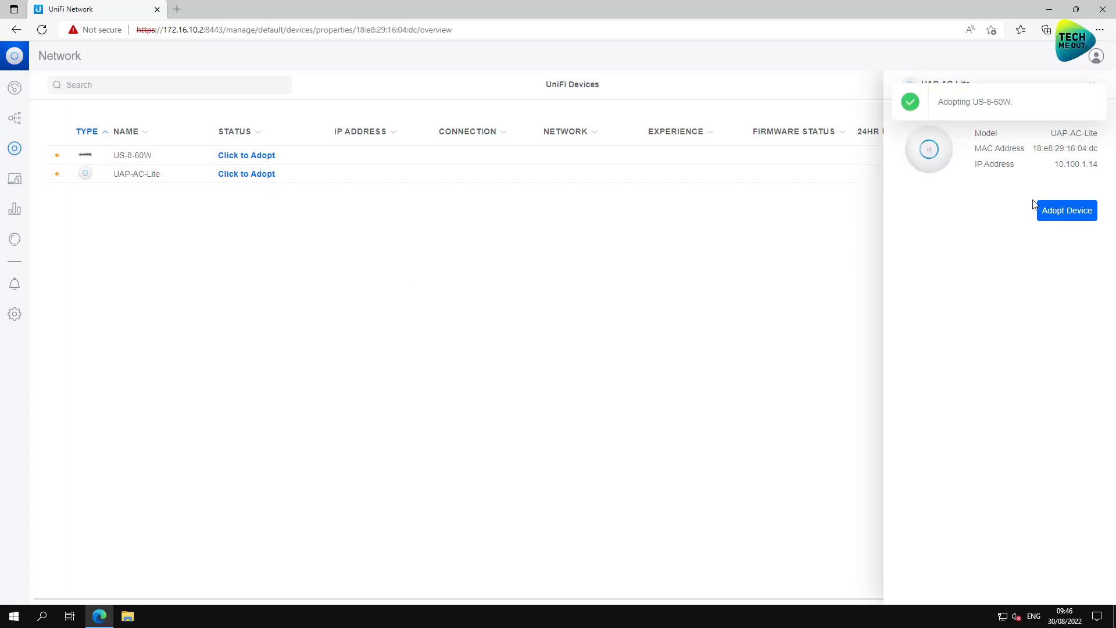
left_click(1081, 211)
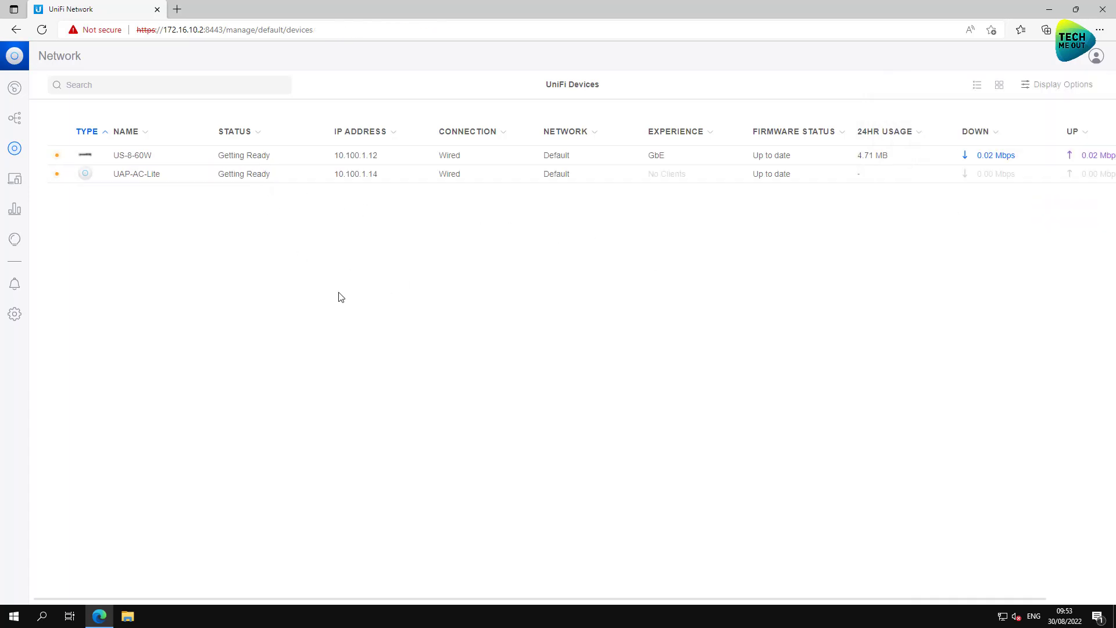
Step: Open the Default network in the controller's network settings and try to apply 10.100.1.0 as its gateway host address
left_click(15, 313)
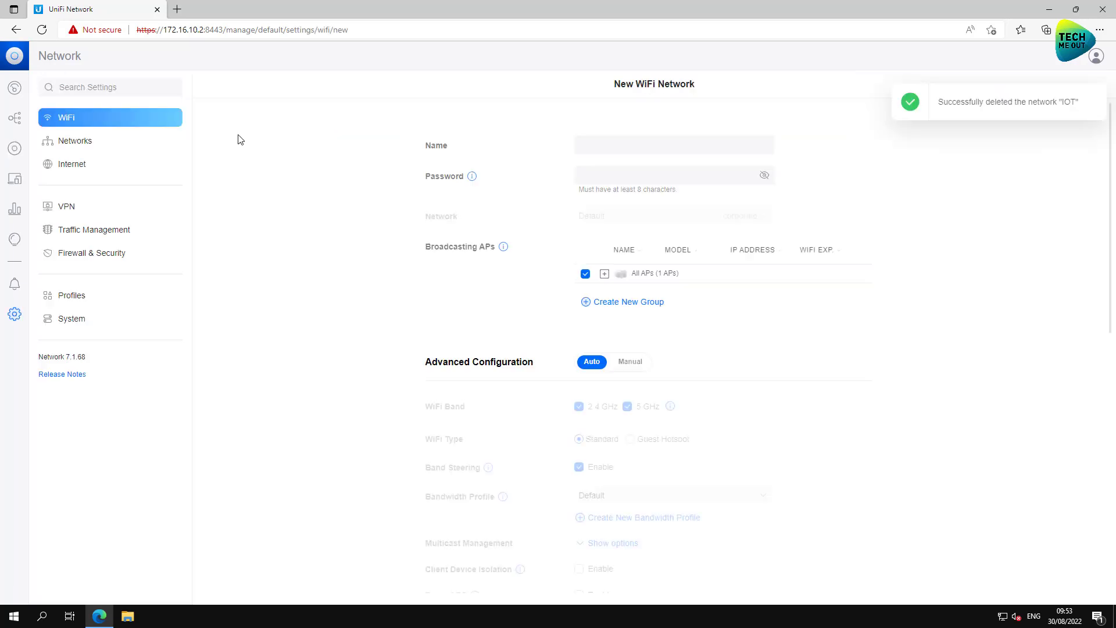
left_click(68, 142)
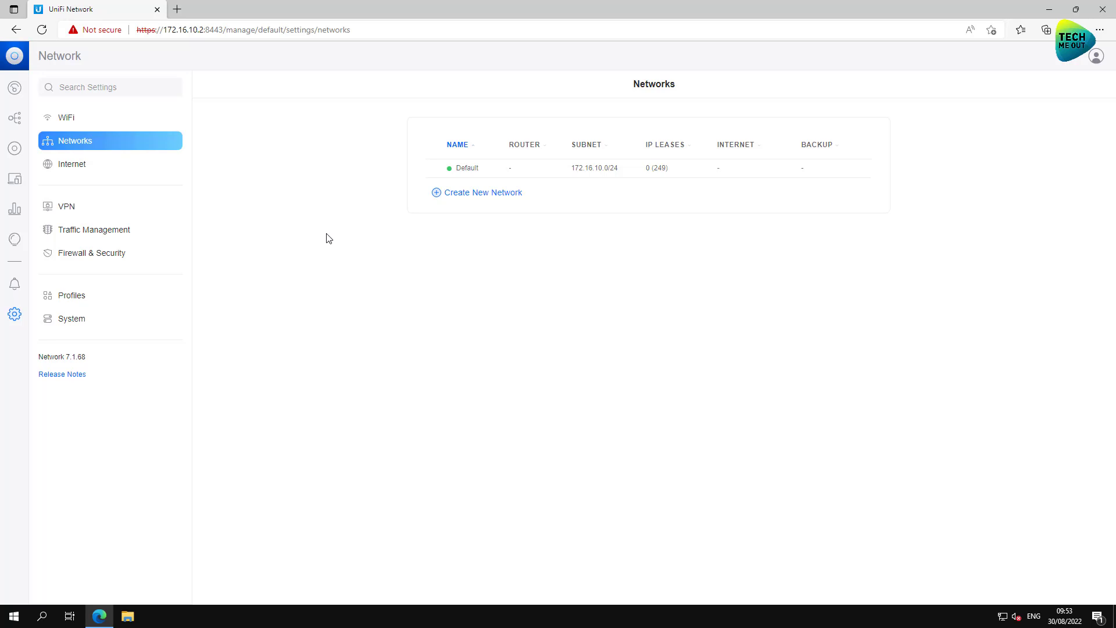
left_click(522, 171)
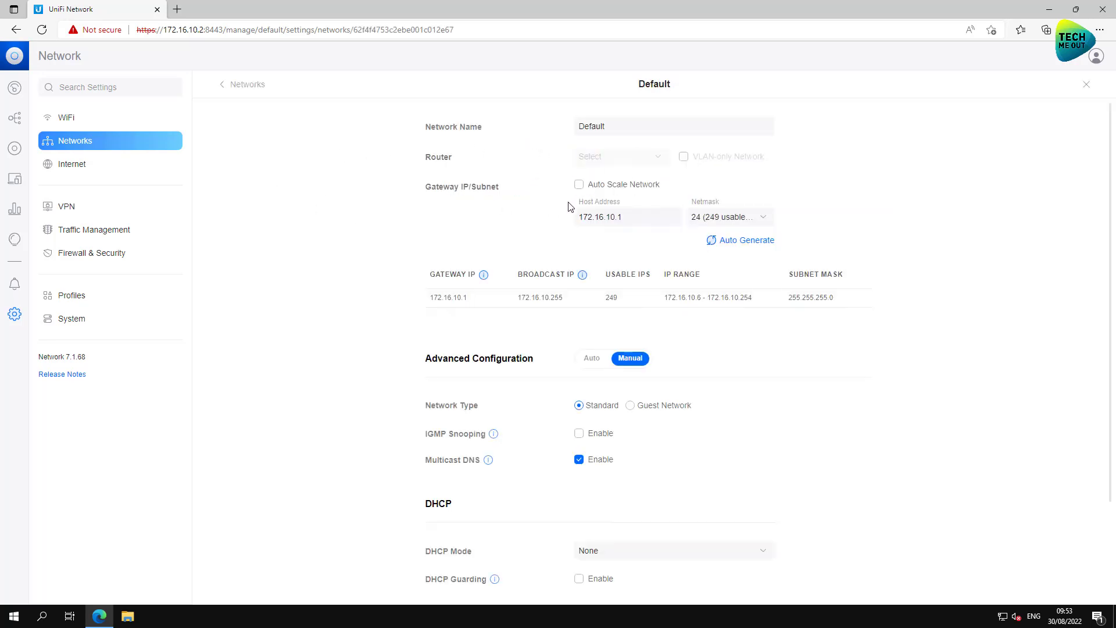
left_click_drag(635, 222, 497, 220)
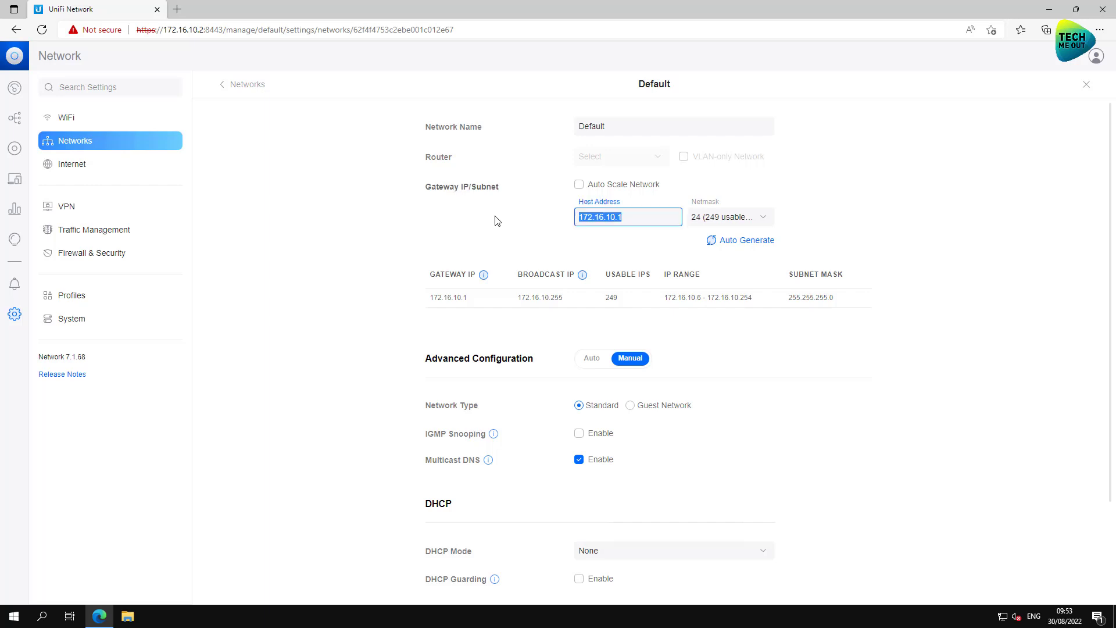
type("10.100")
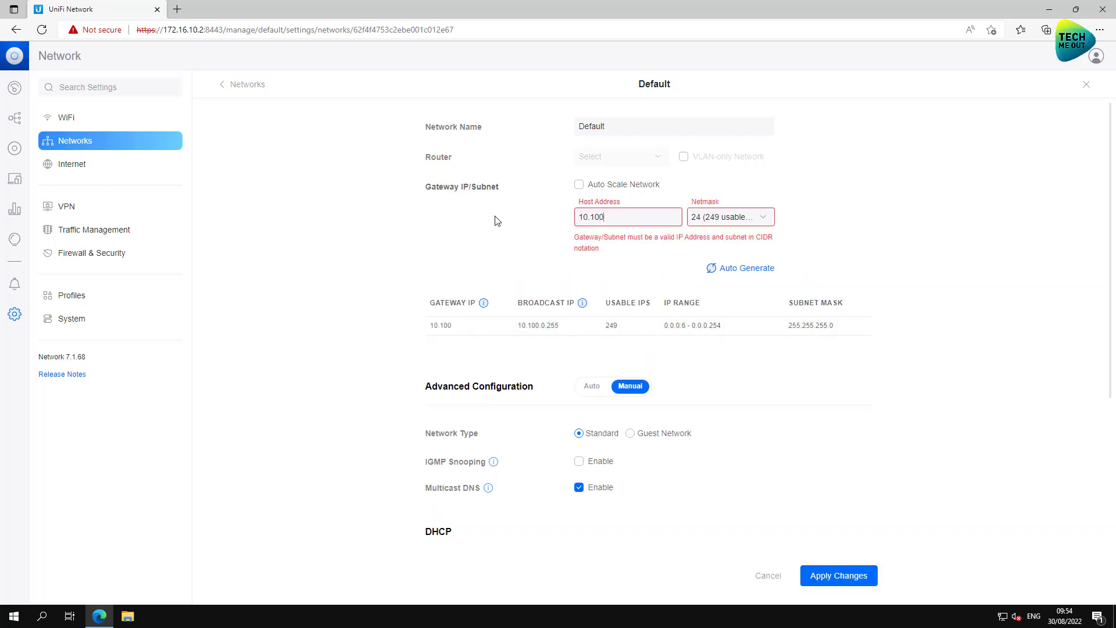
type(".1.0")
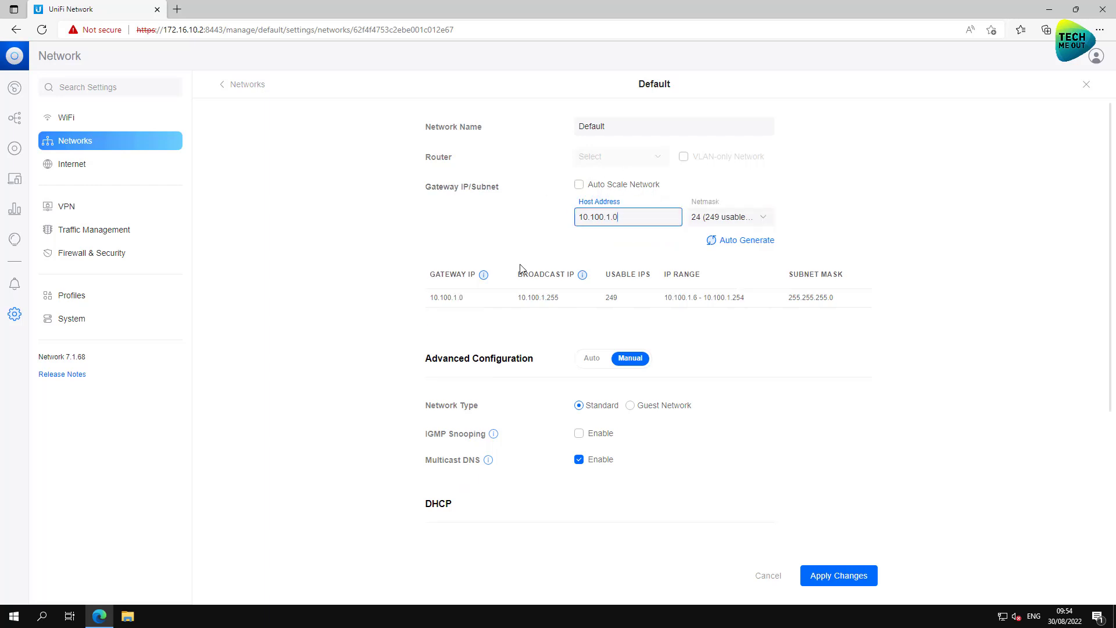
scroll(567, 329, "down", 3)
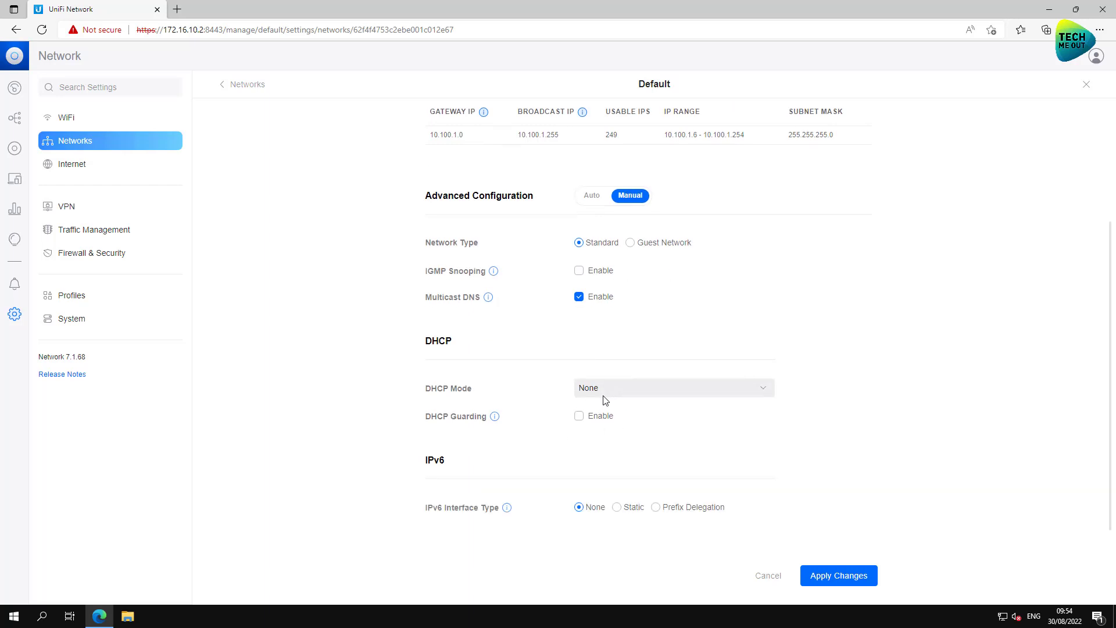
left_click(832, 575)
Step: Set the Default network's gateway host address to 10.100.1.1 and apply the changes
key("BackSpace")
type("10.100.1.1")
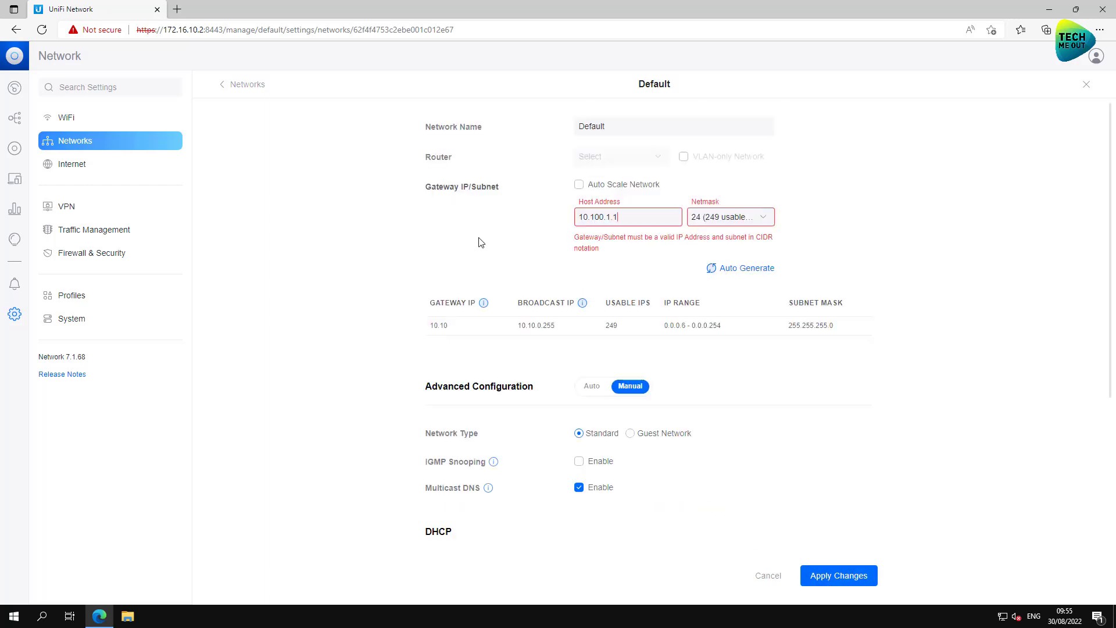
left_click(837, 576)
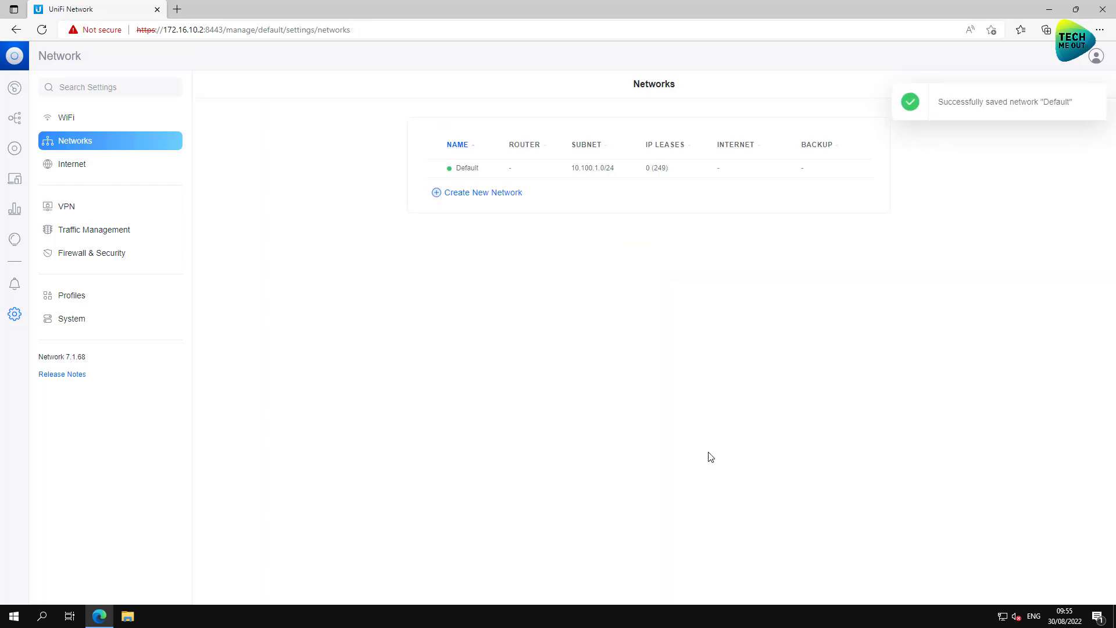
Step: Create a VLAN-only network named Clients with VLAN ID 10
left_click(473, 192)
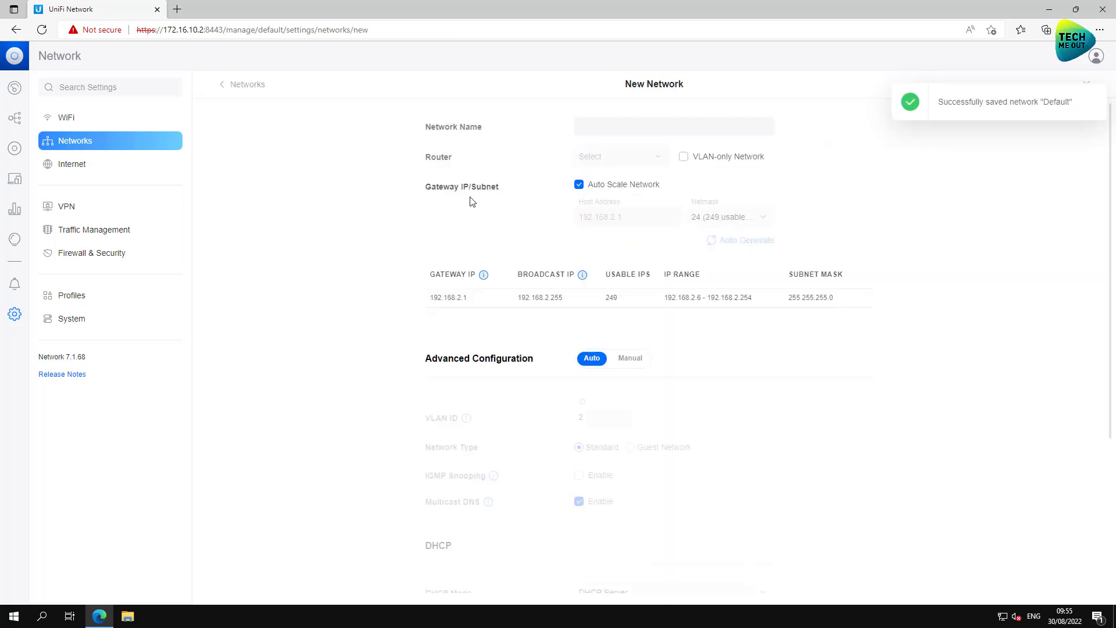
left_click(620, 127)
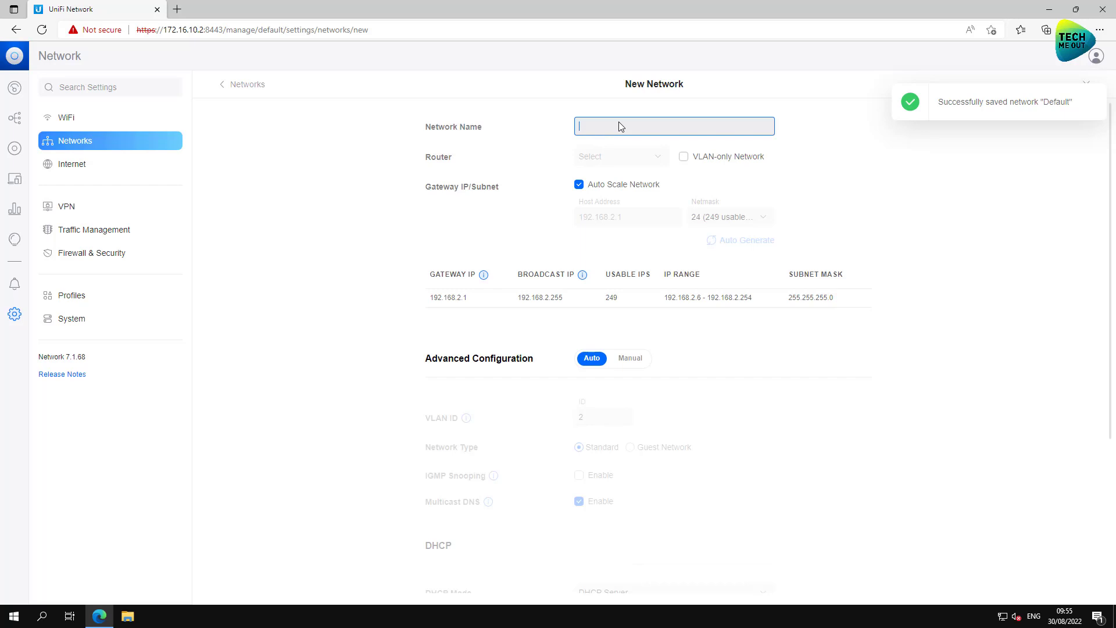
type("Clients")
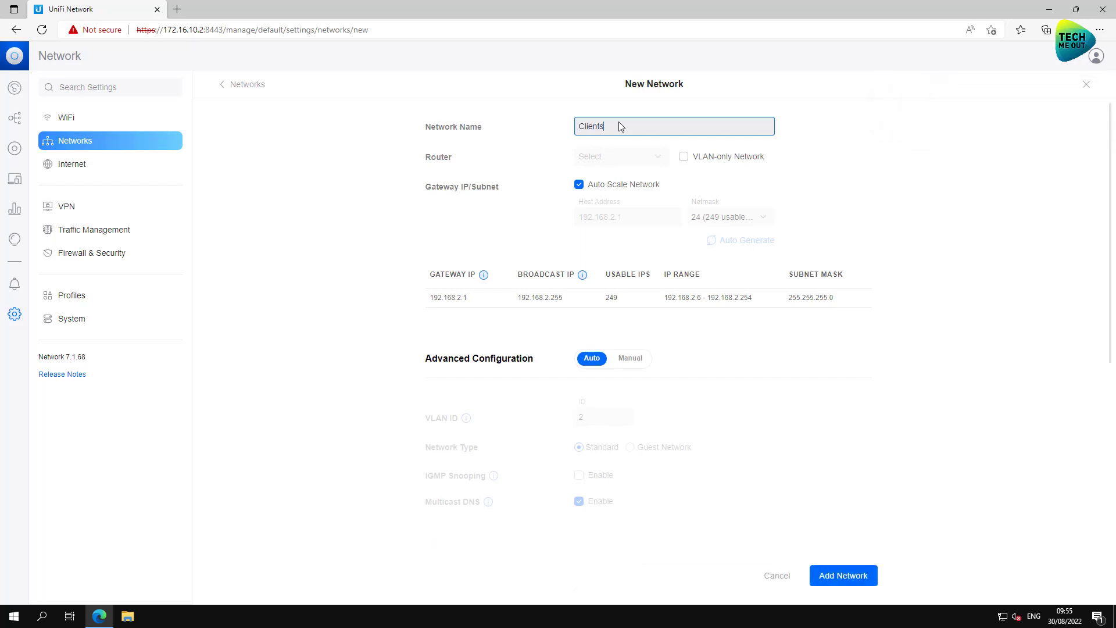
left_click(681, 158)
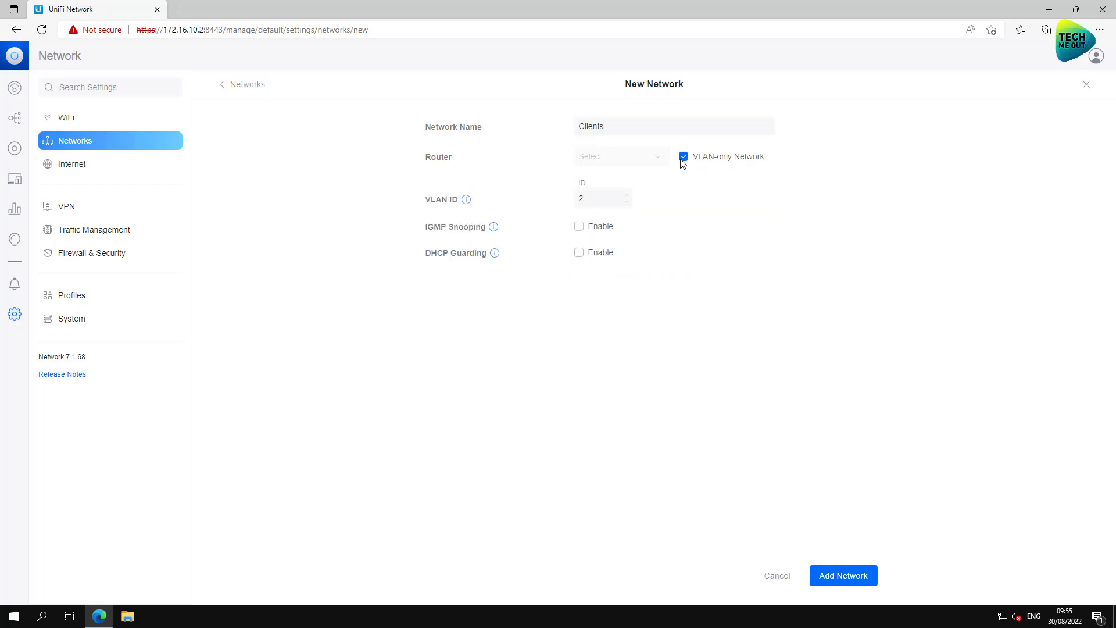
left_click(589, 202)
double_click(588, 201)
type("10")
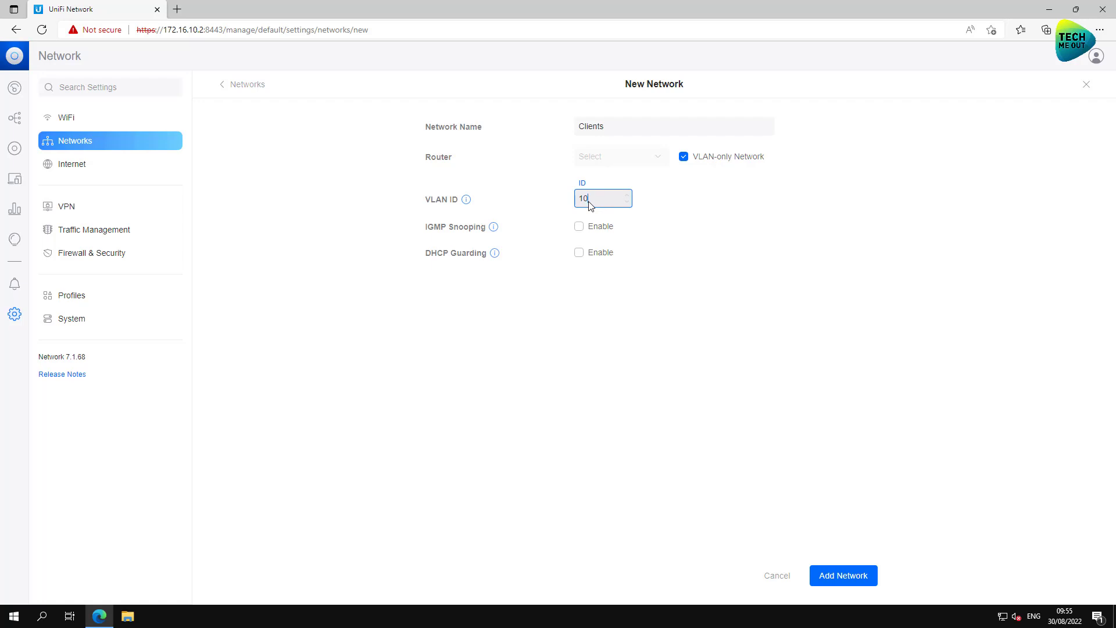
left_click(844, 576)
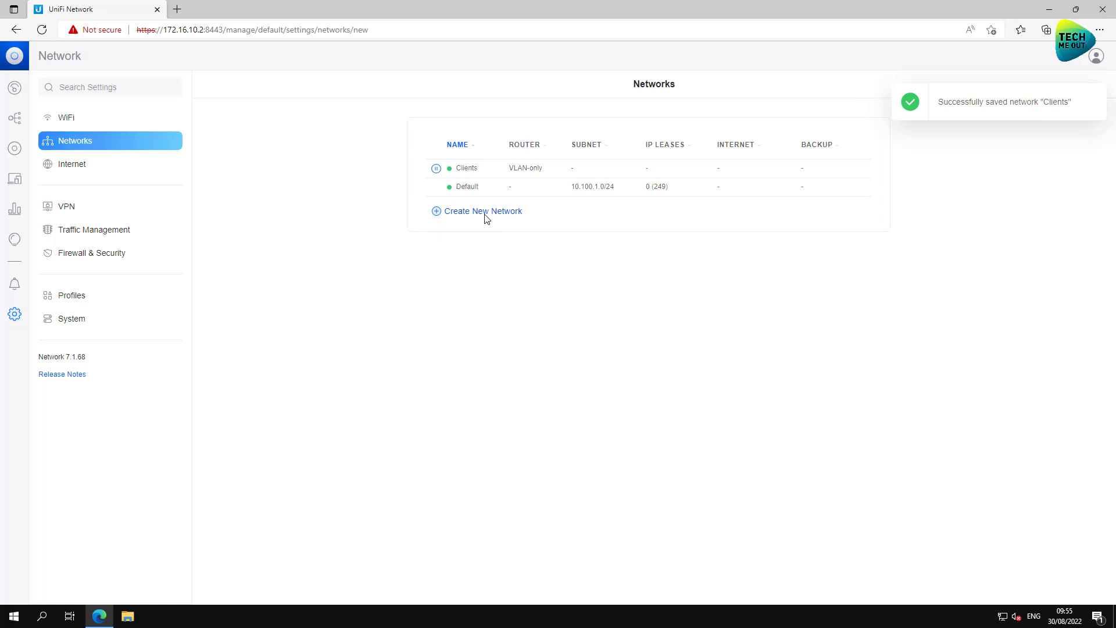
Step: Create a VLAN-only network named IOT with VLAN ID 20
left_click(484, 211)
left_click(622, 134)
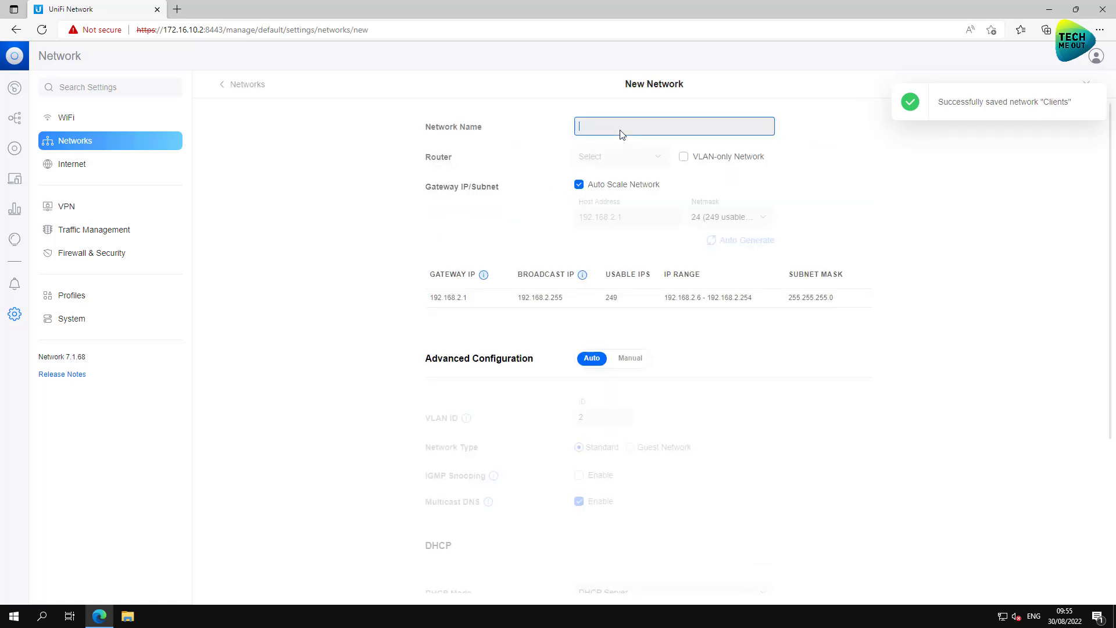
type("IOT")
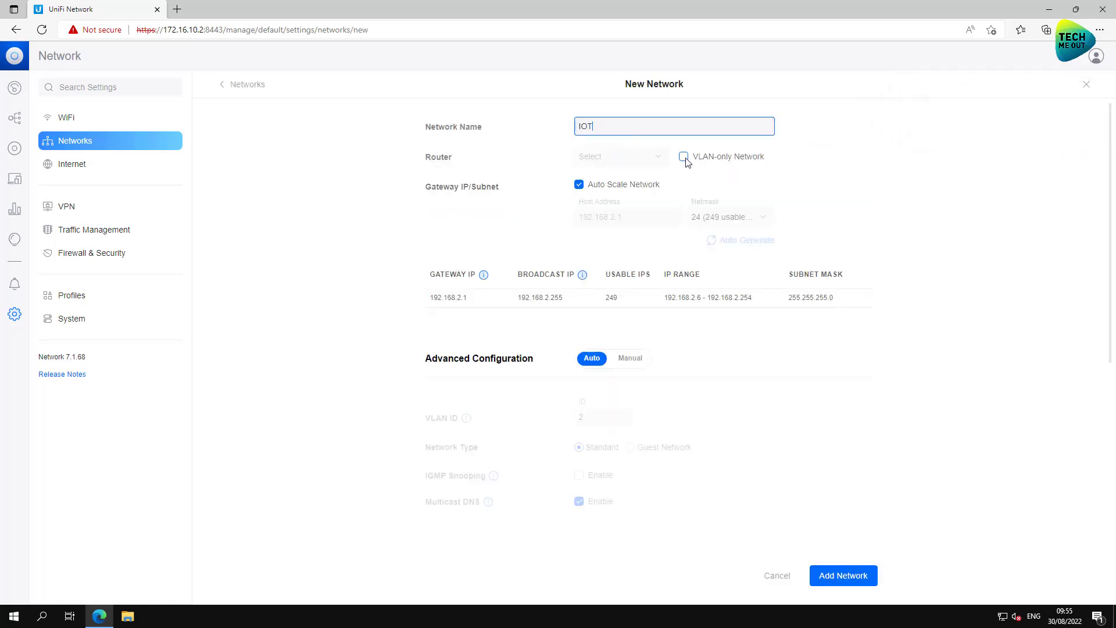
left_click(685, 159)
double_click(591, 200)
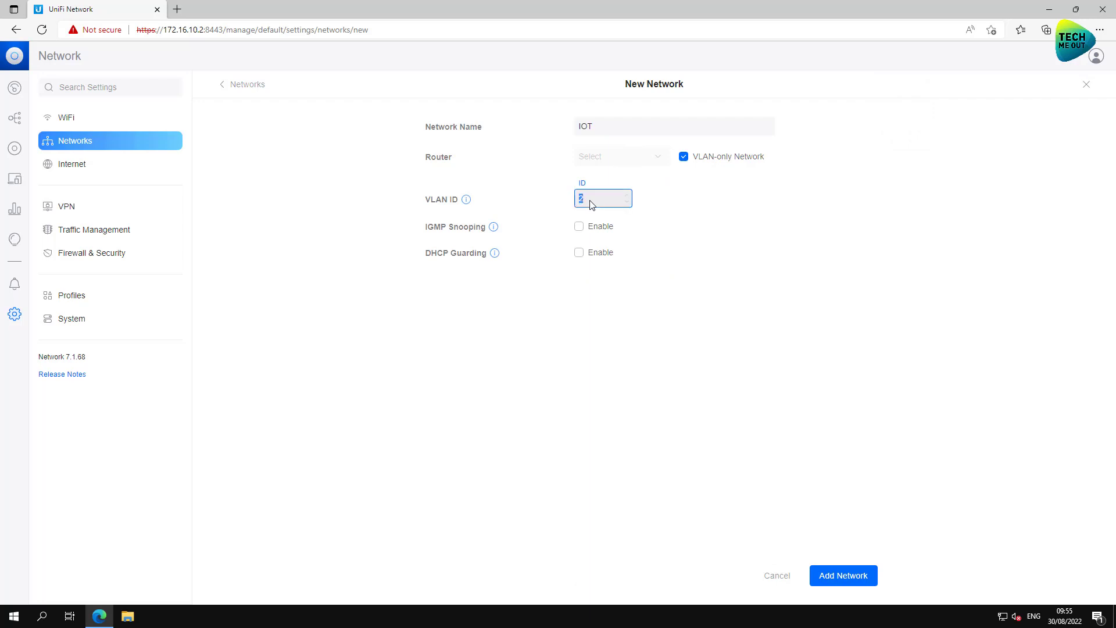
type("20")
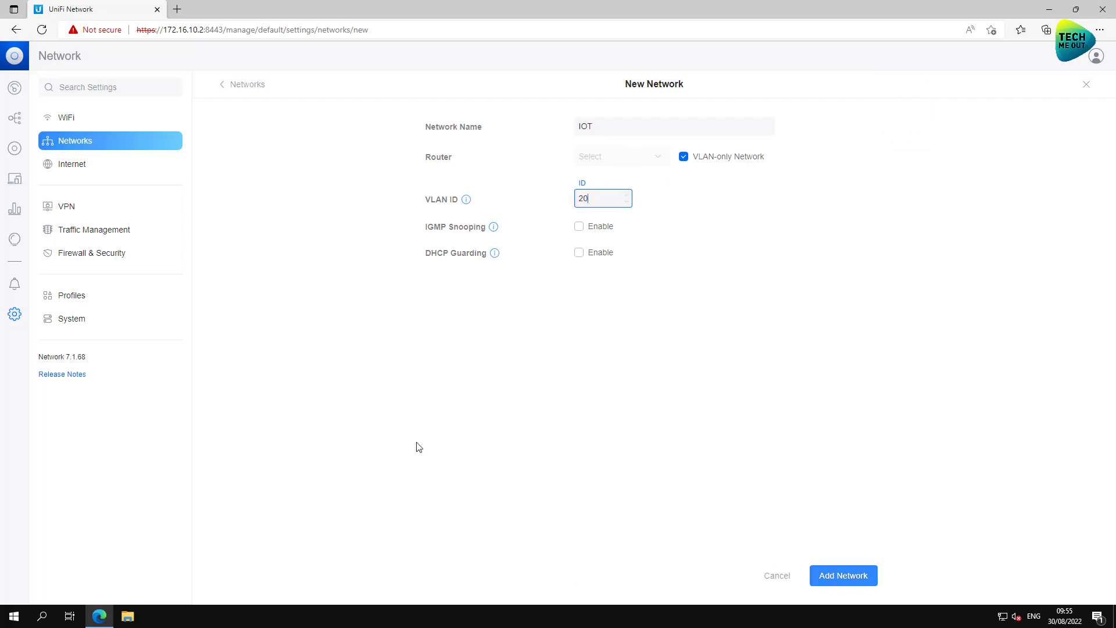
key("Return")
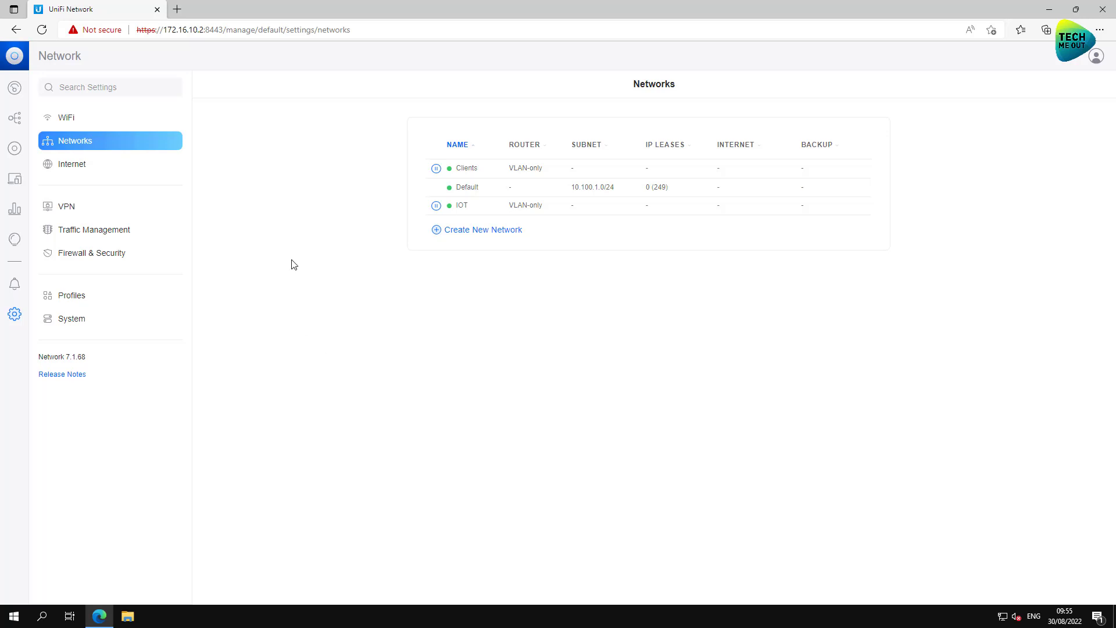
Step: Start a new WiFi network named TMO-IOT and assign it to the IOT network
left_click(76, 120)
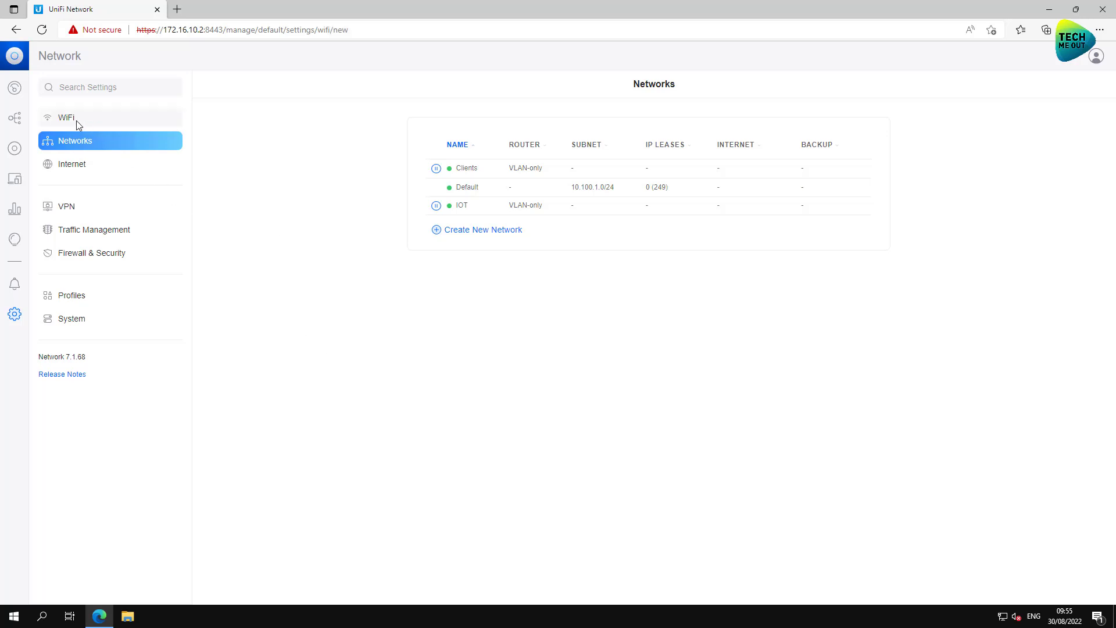
left_click(592, 155)
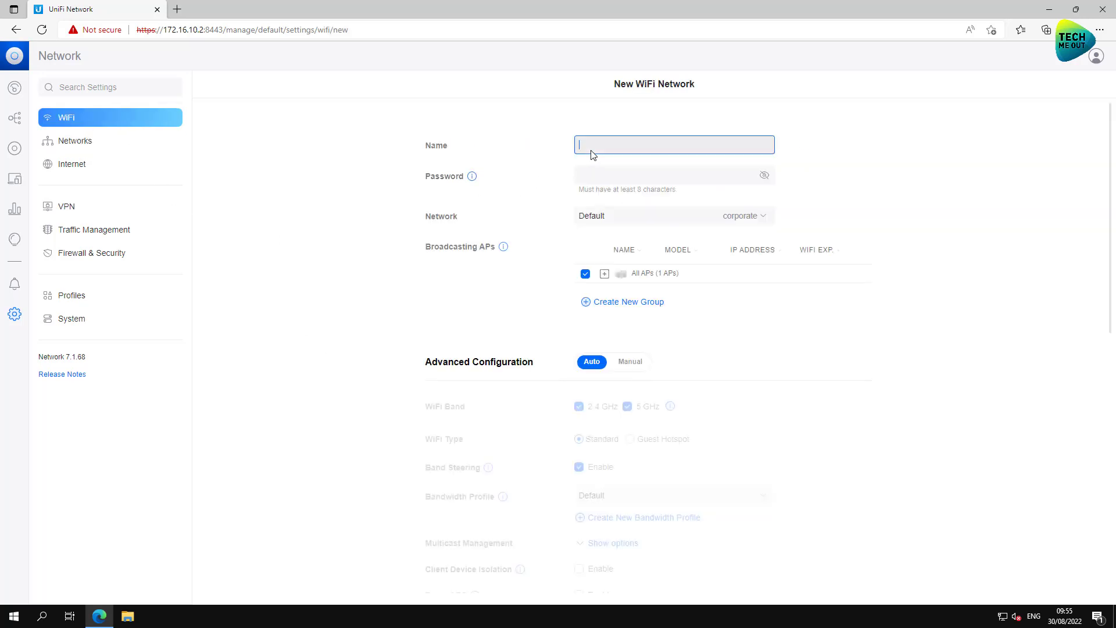
type("TECH")
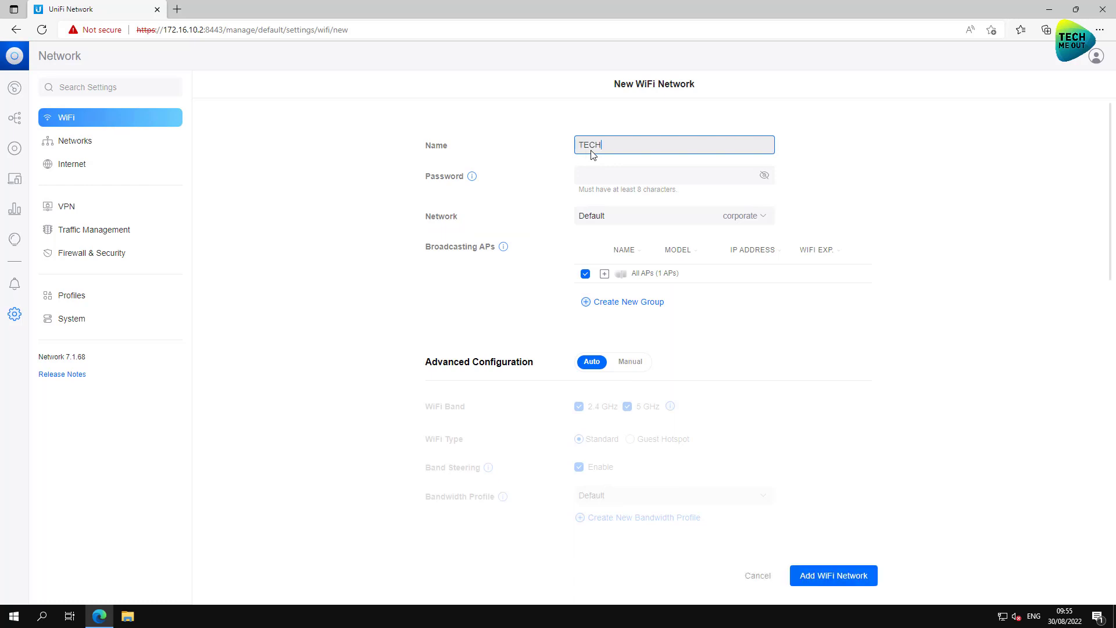
key("BackSpace")
key("BackSpace")
key("BackSpace")
type("MO-IOT")
left_click(644, 223)
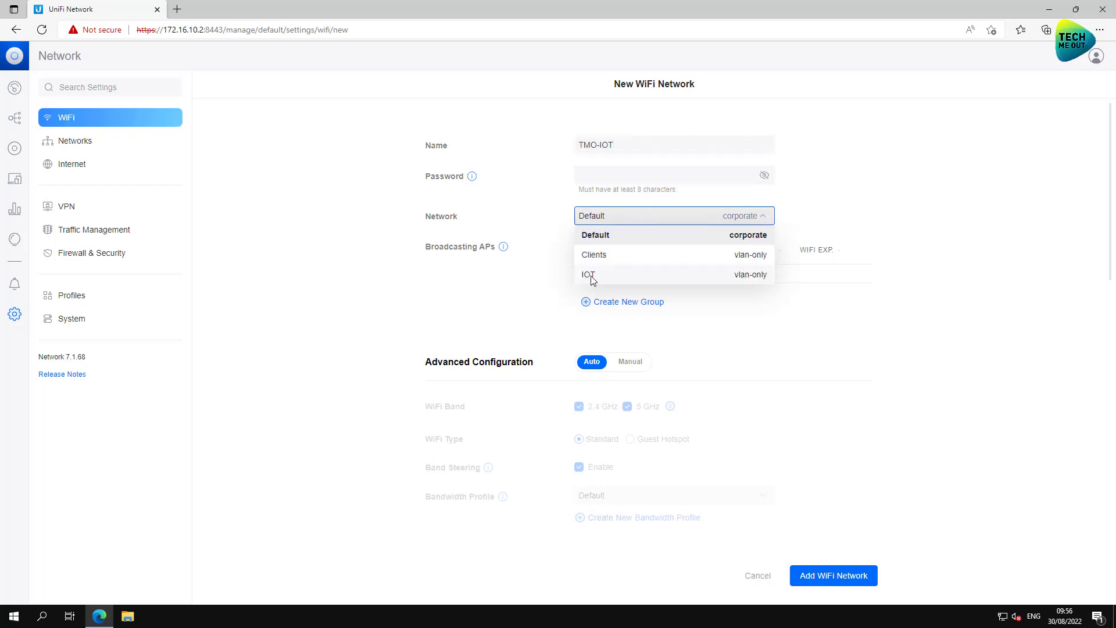
left_click(609, 277)
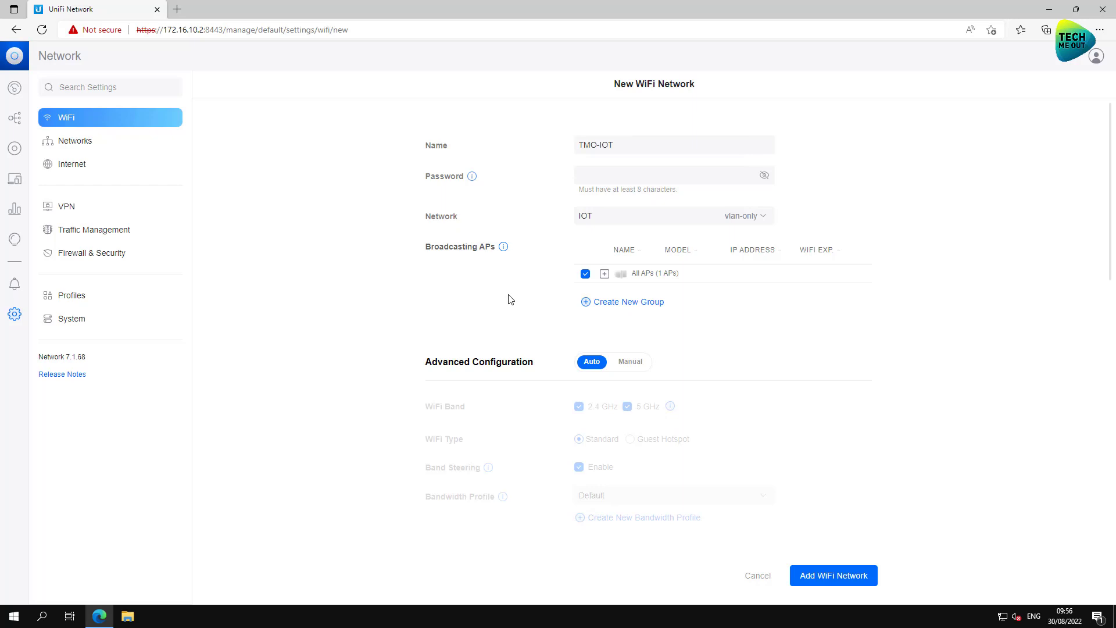
Step: Enter the WiFi password, add the TMO-IOT wireless network and open the UniFi device list
scroll(465, 334, "down", 2)
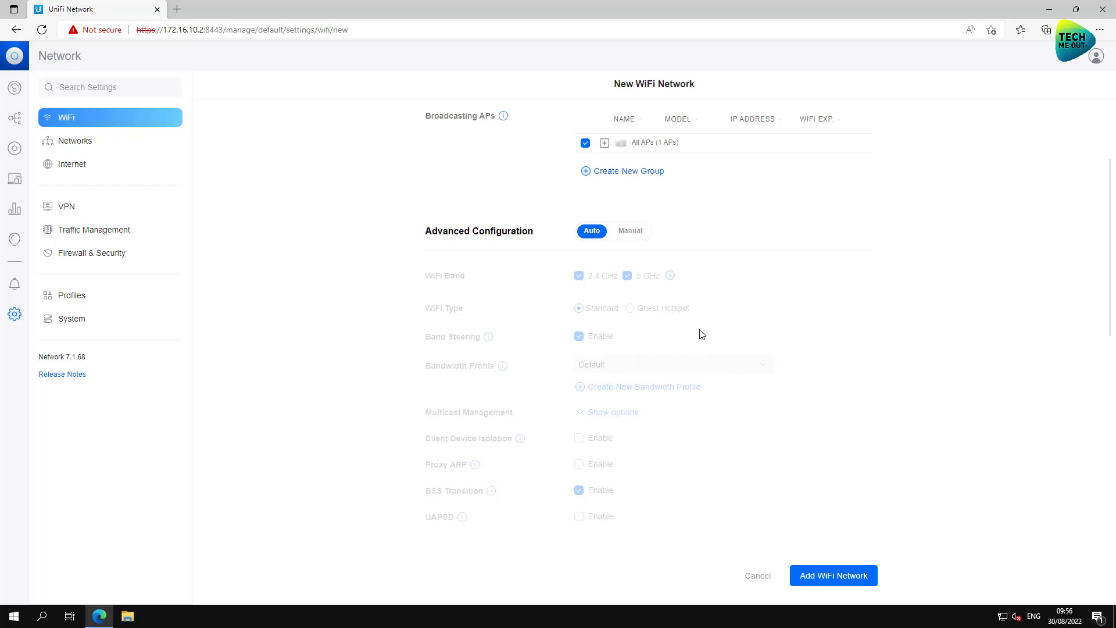
left_click(829, 577)
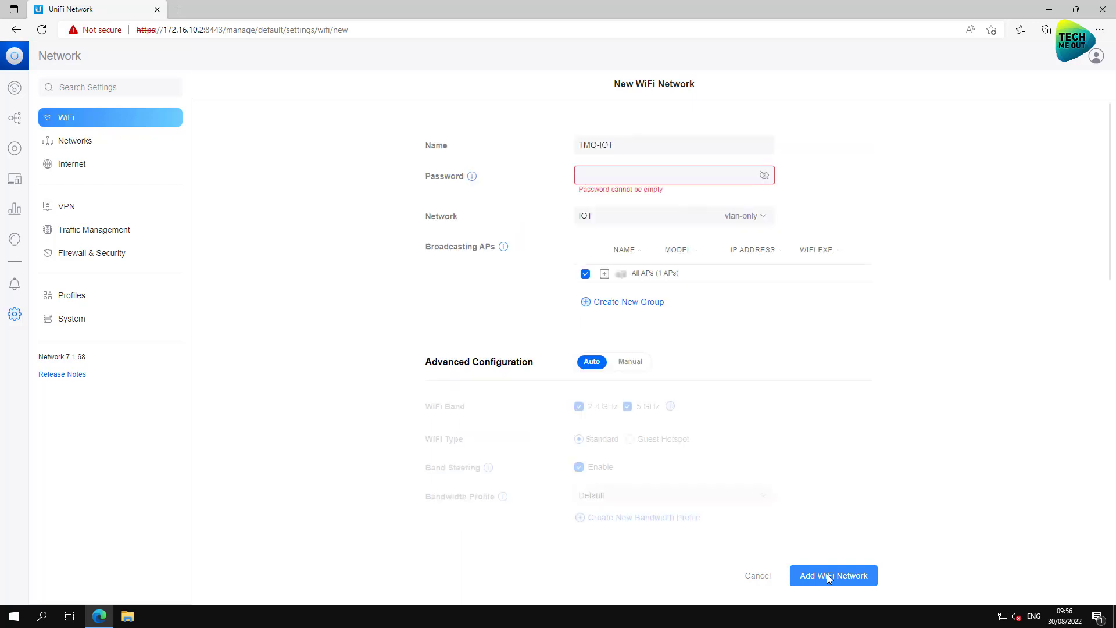
left_click(670, 183)
type("•••")
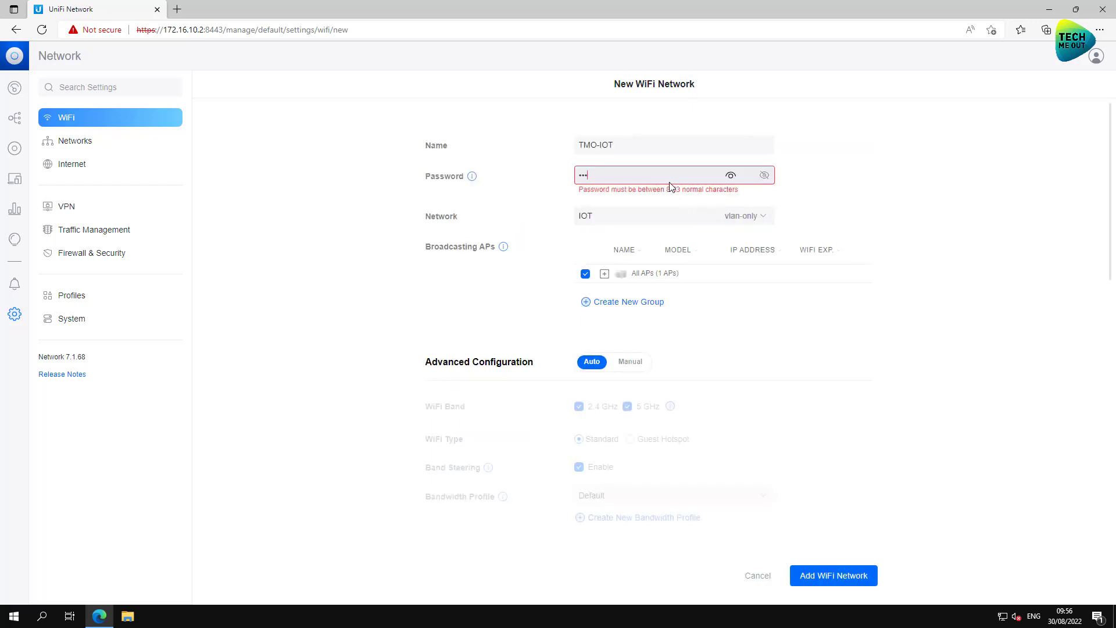
type("•••••••")
left_click(834, 575)
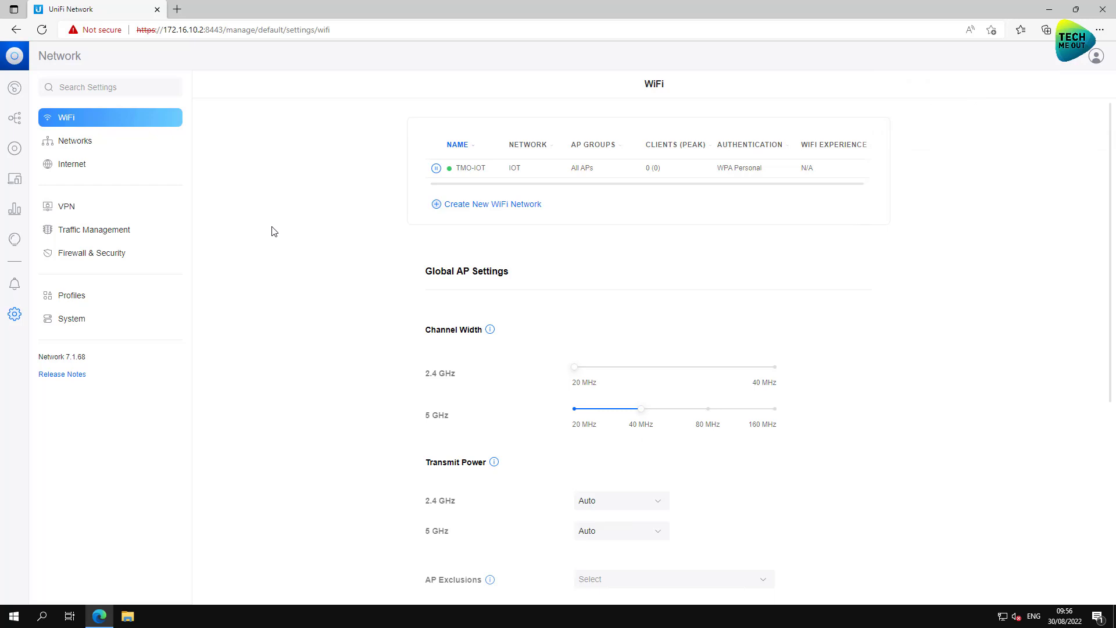
left_click(14, 148)
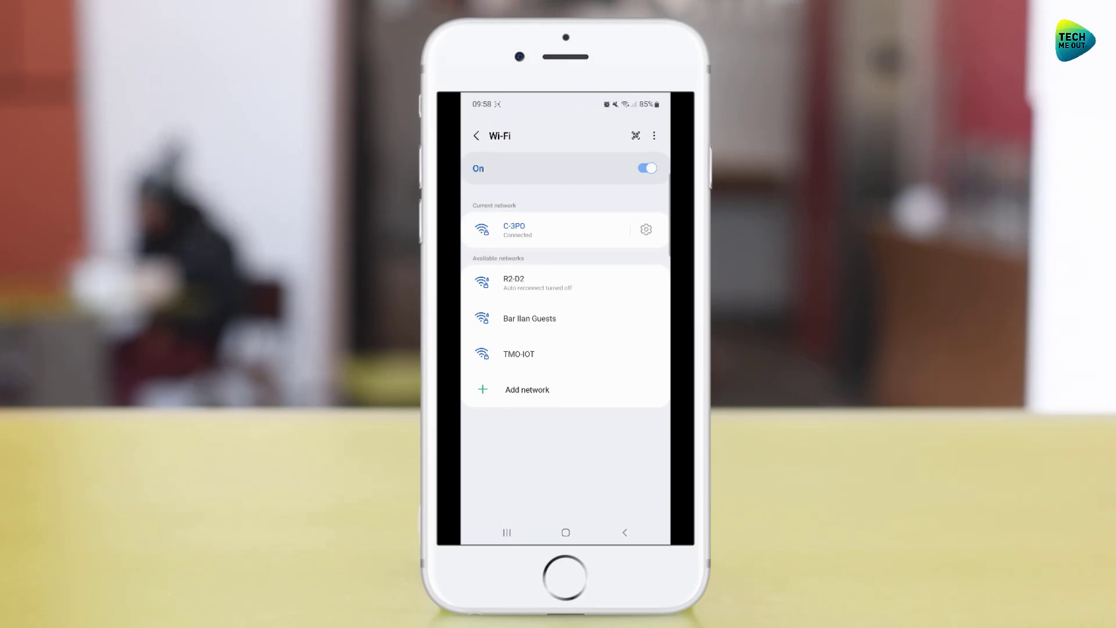
Step: On the phone, join the TMO-IOT WiFi network by entering the WiFi password
left_click(519, 354)
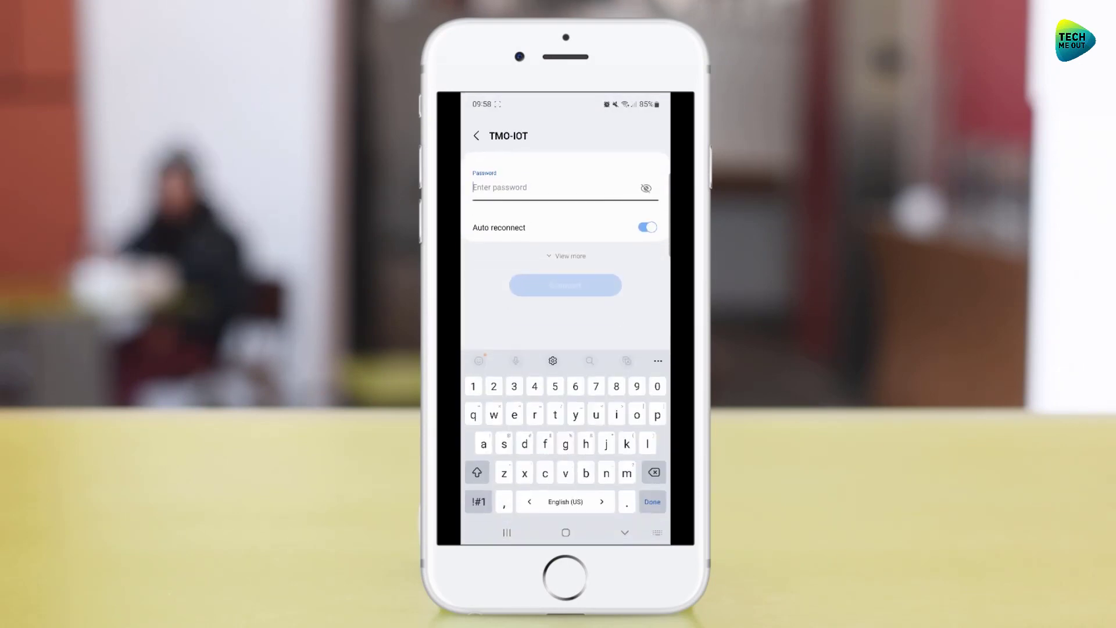
type("••••••8")
key("Return")
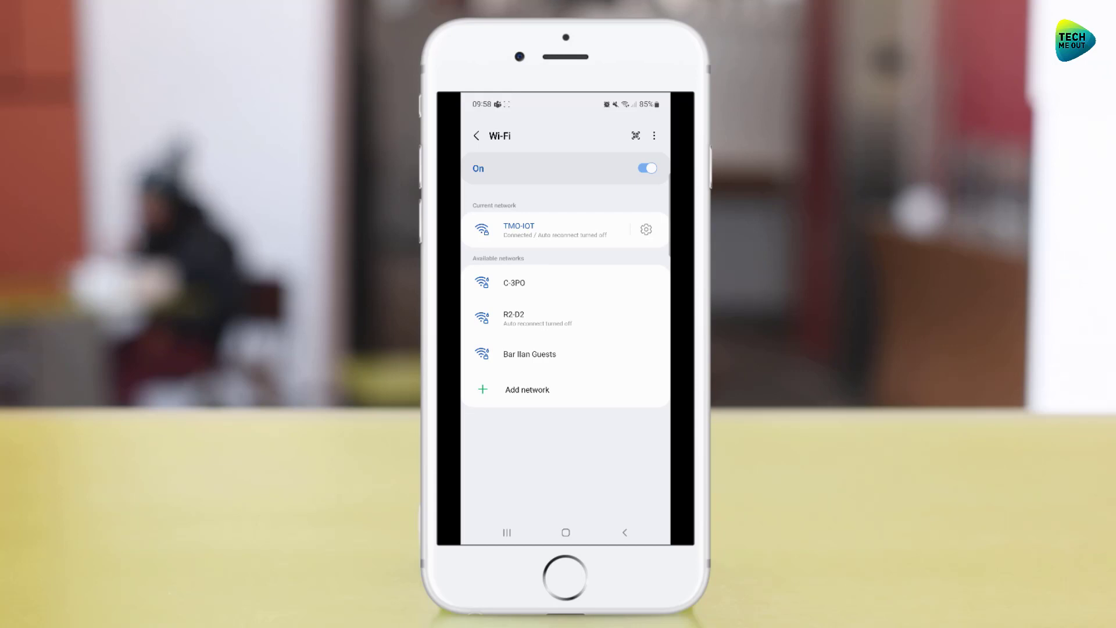
Step: Open the phone's TMO-IOT connection details and check the assigned IP address
left_click(645, 229)
scroll(565, 326, "down", 3)
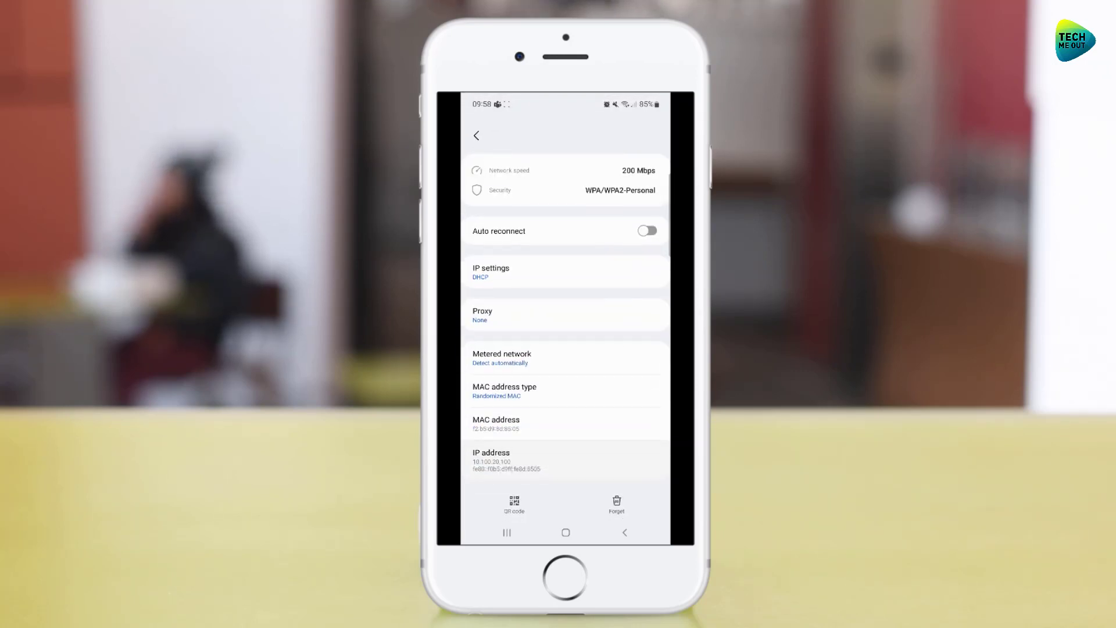
left_click(567, 465)
left_click(567, 459)
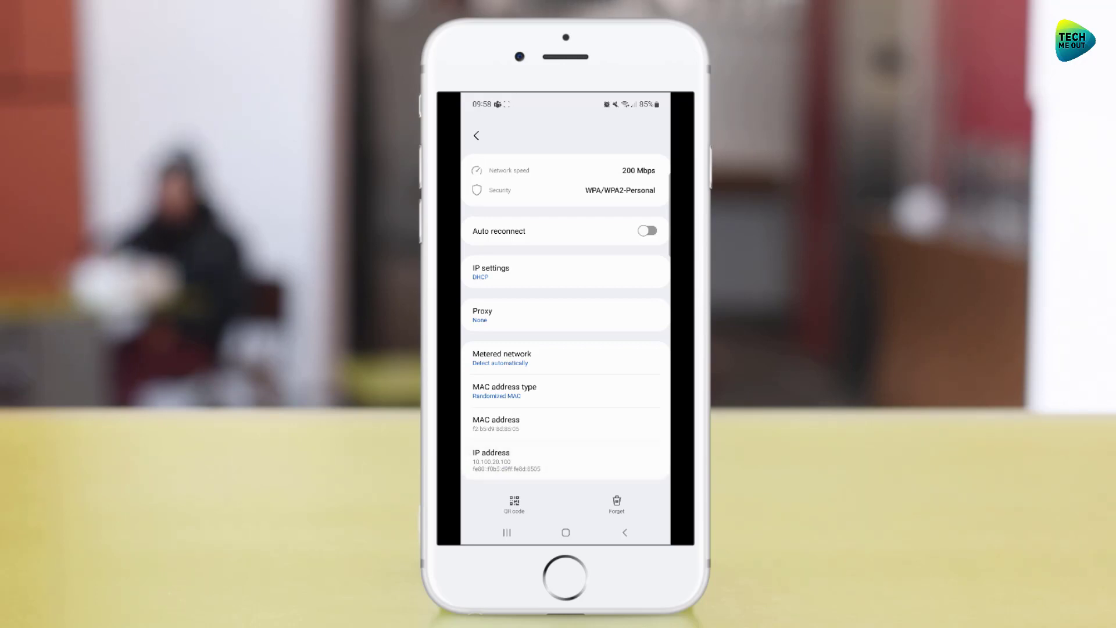
left_click(568, 460)
left_click(567, 459)
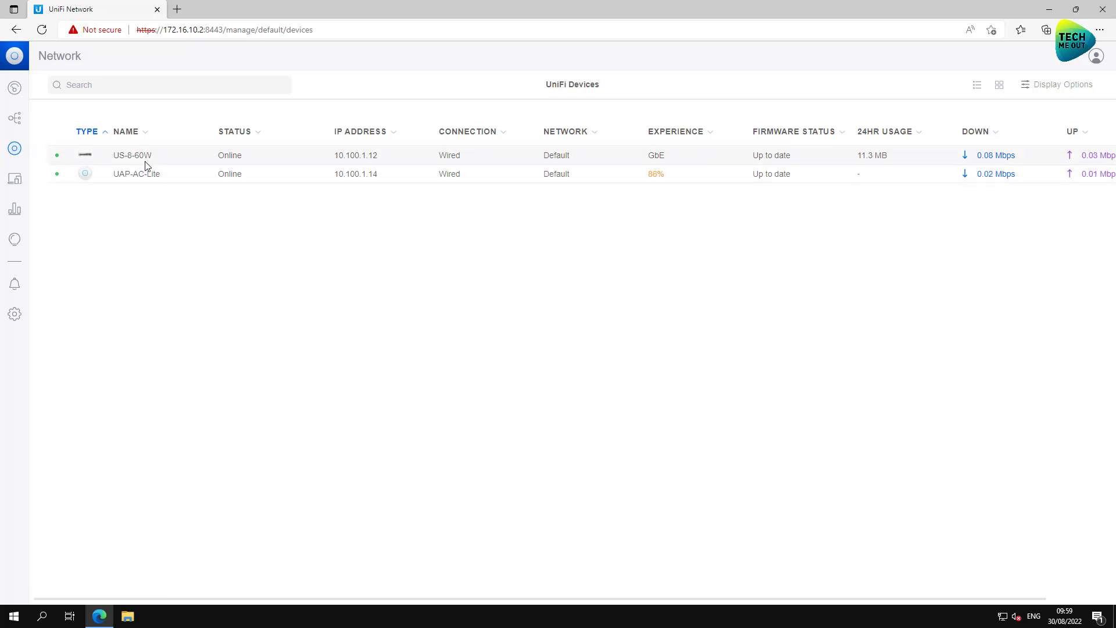
Step: In the UniFi device list, open port 7 of the US-8-60W switch and view its available port profiles
left_click(172, 161)
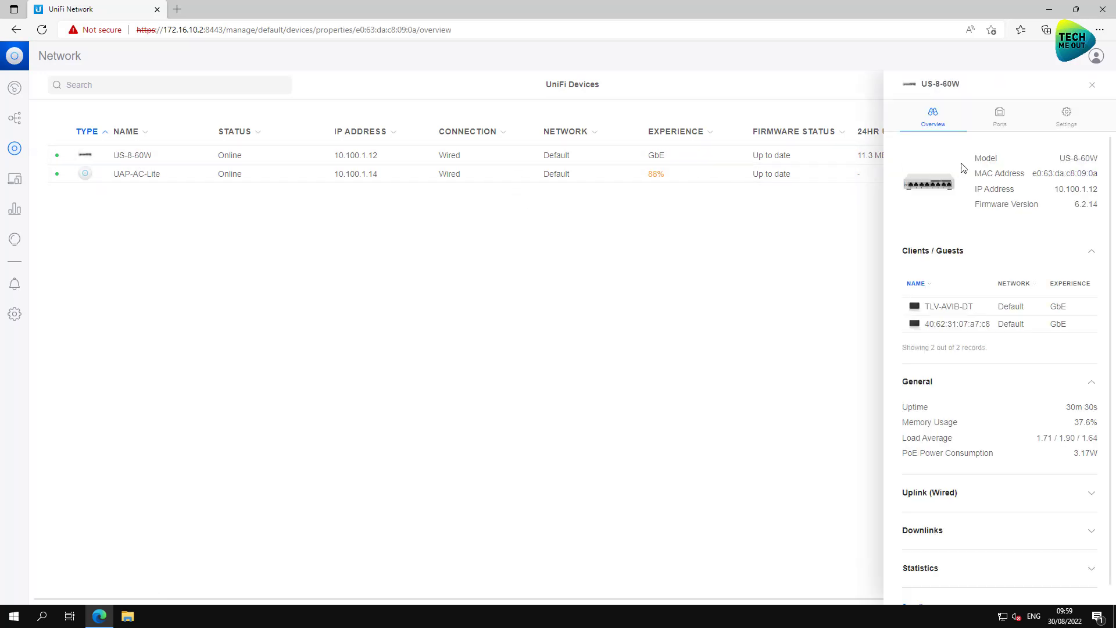
left_click(1001, 119)
left_click(965, 403)
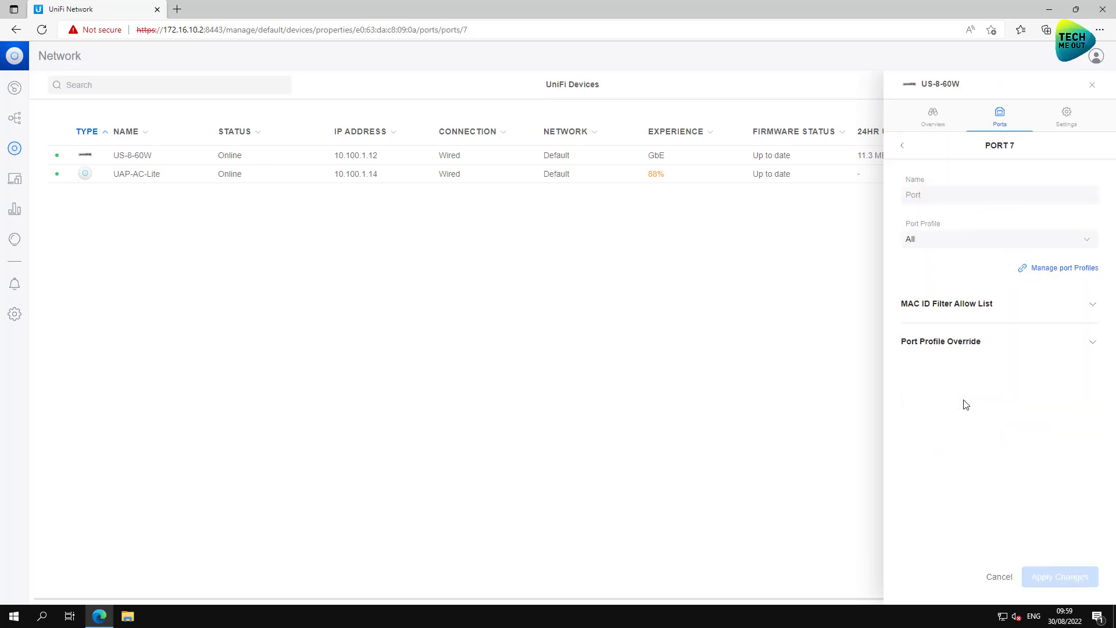
left_click(961, 239)
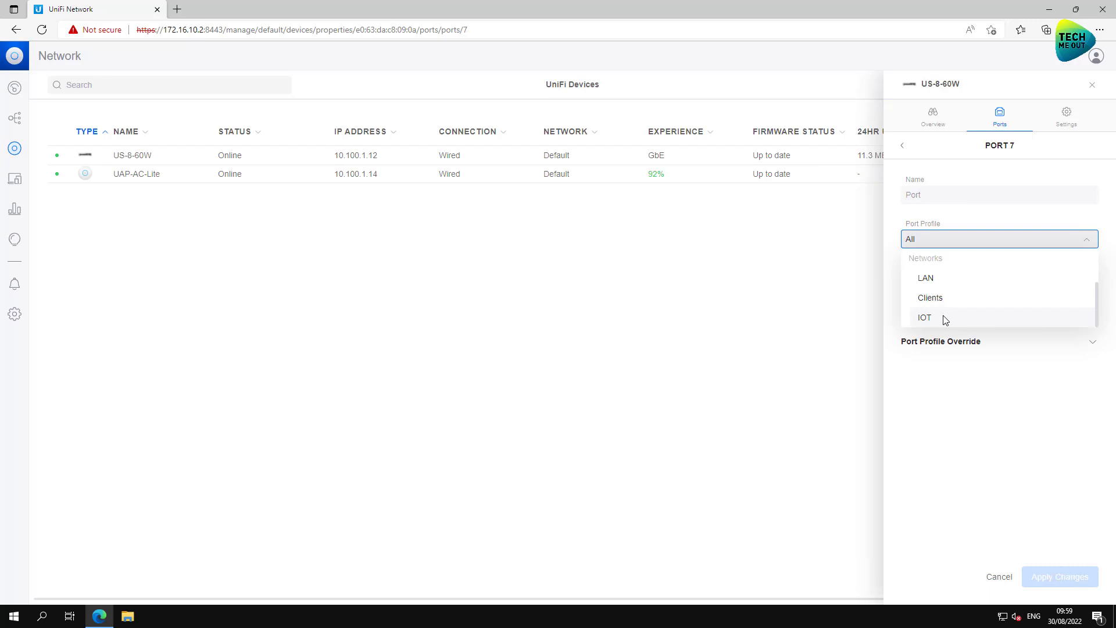
left_click(788, 335)
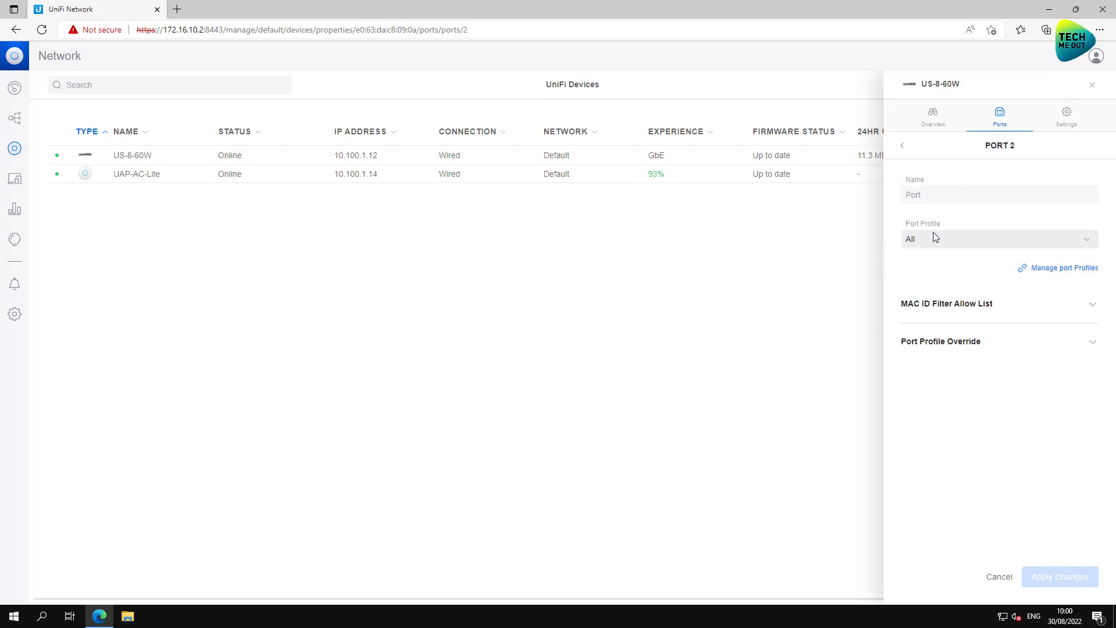
Step: Assign the IOT port profile to port 2 of the US-8-60W switch and apply the changes
left_click(933, 232)
scroll(930, 308, "down", 2)
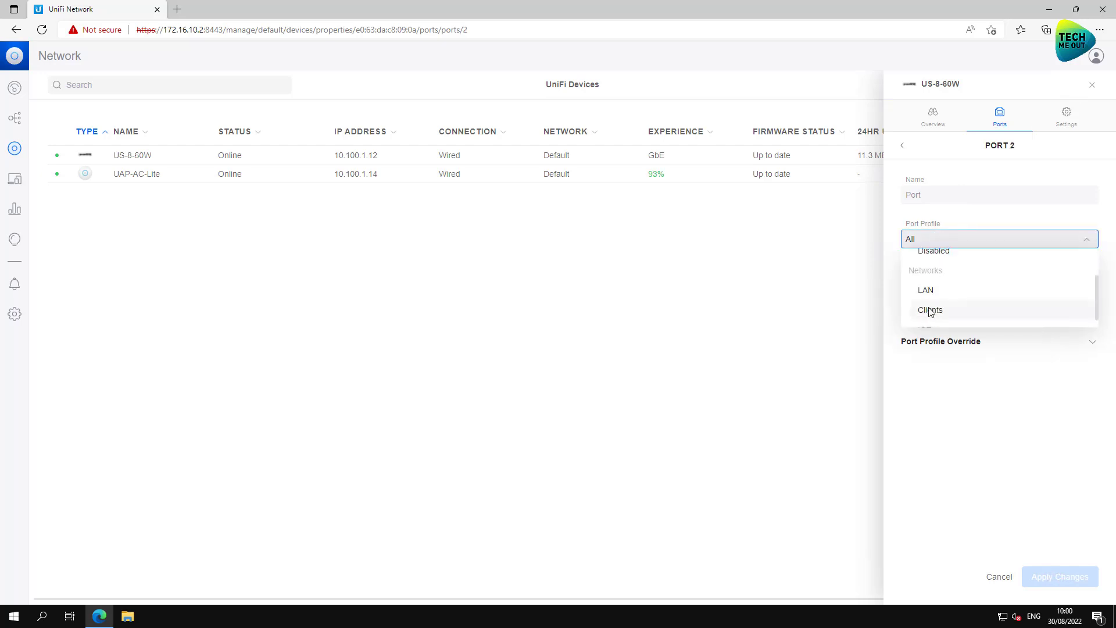
scroll(930, 311, "down", 1)
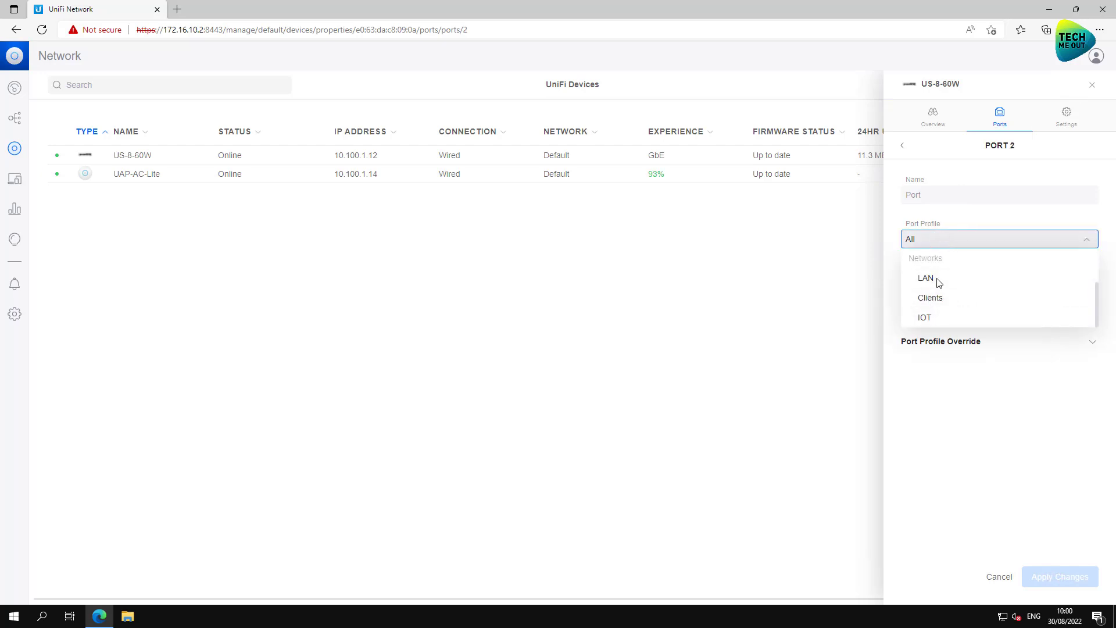
left_click(927, 318)
left_click(1067, 577)
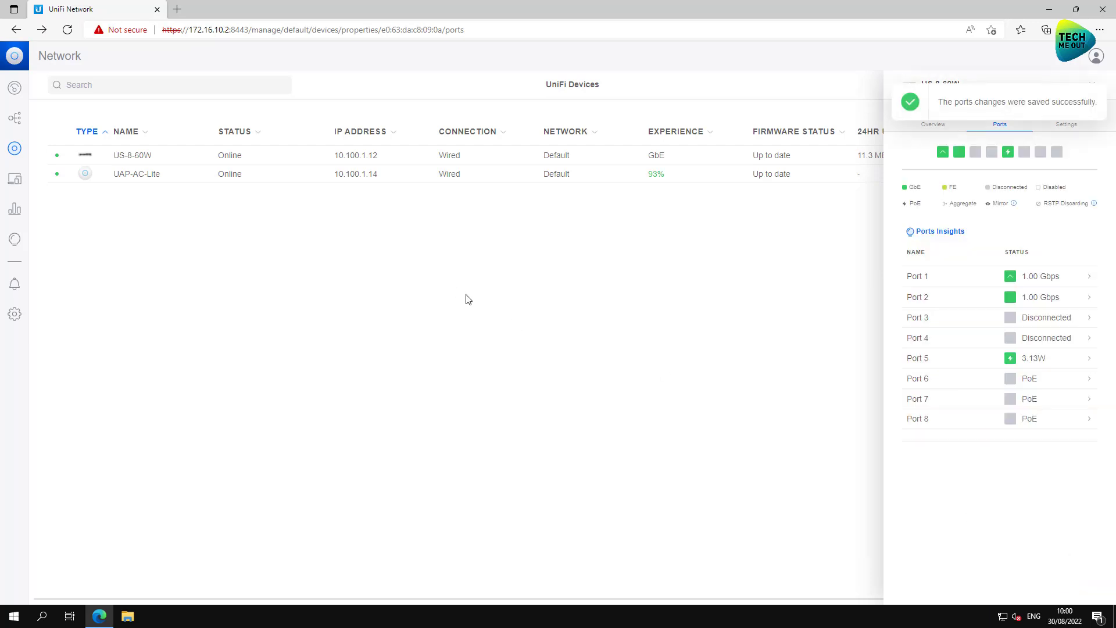
Step: Switch from the remote session to the local Command Prompt and run ipconfig /release followed by ipconfig /renew
mouse_move(597, 3)
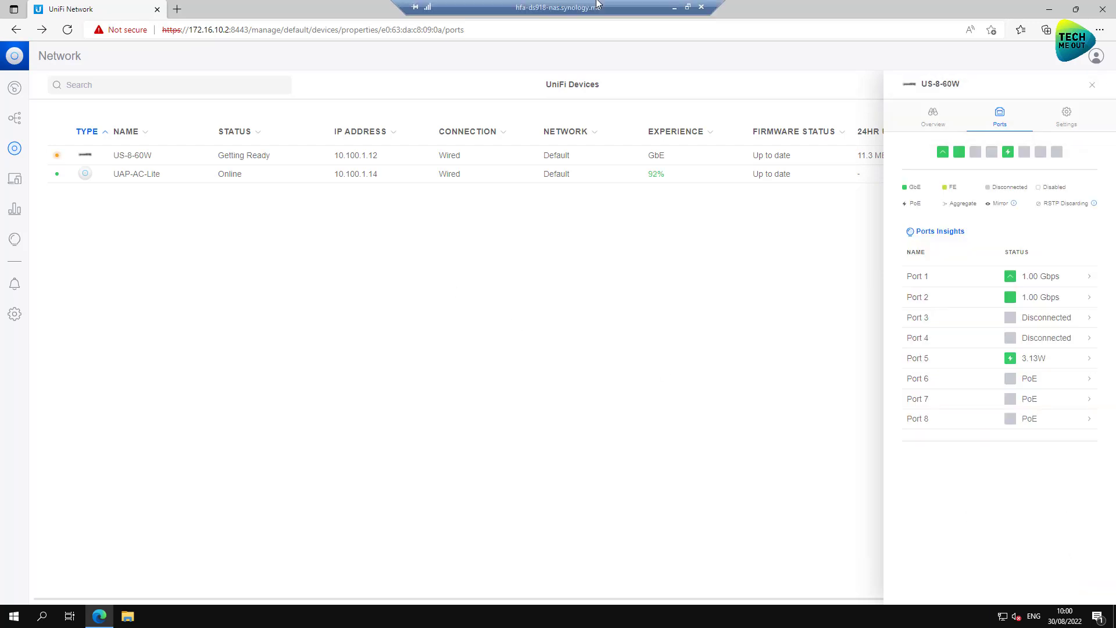
left_click(674, 7)
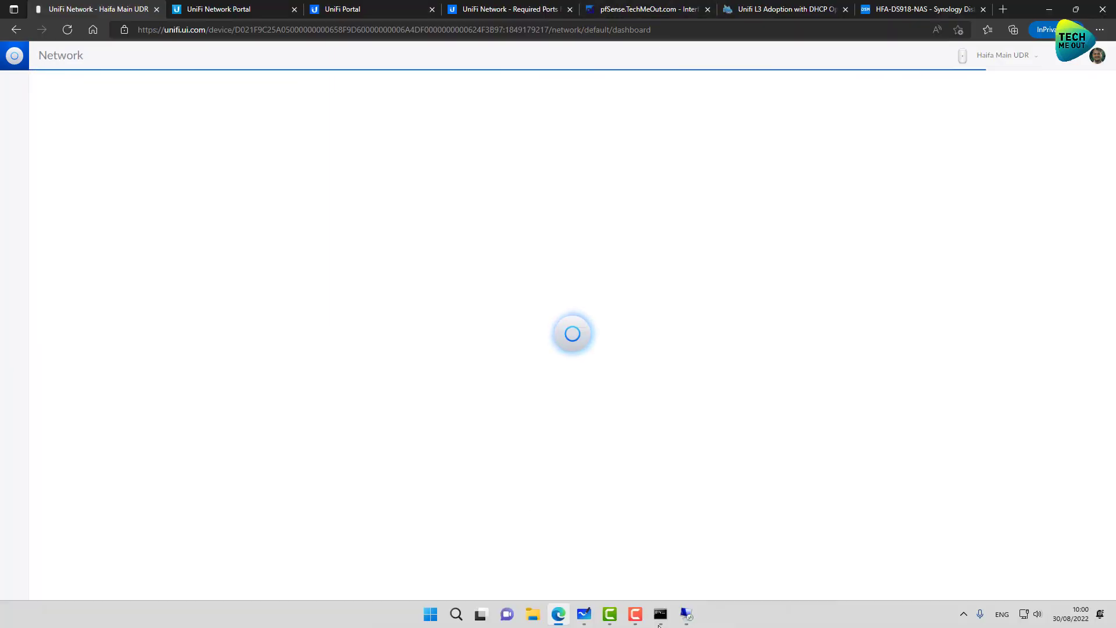
left_click(660, 614)
left_click(482, 251)
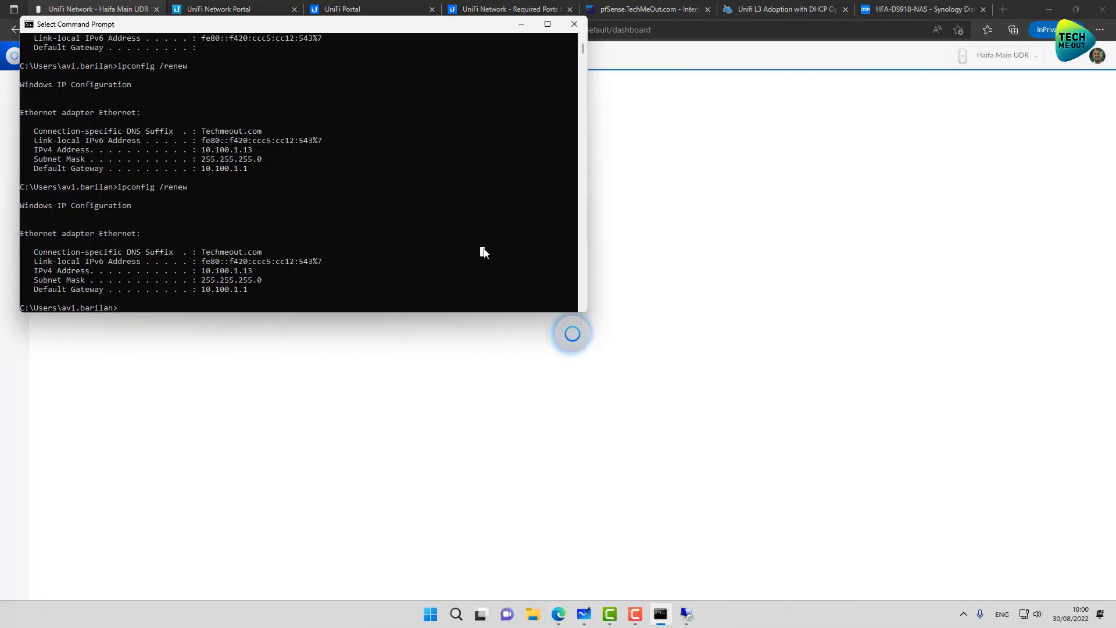
type("ipconfig /release")
key("Return")
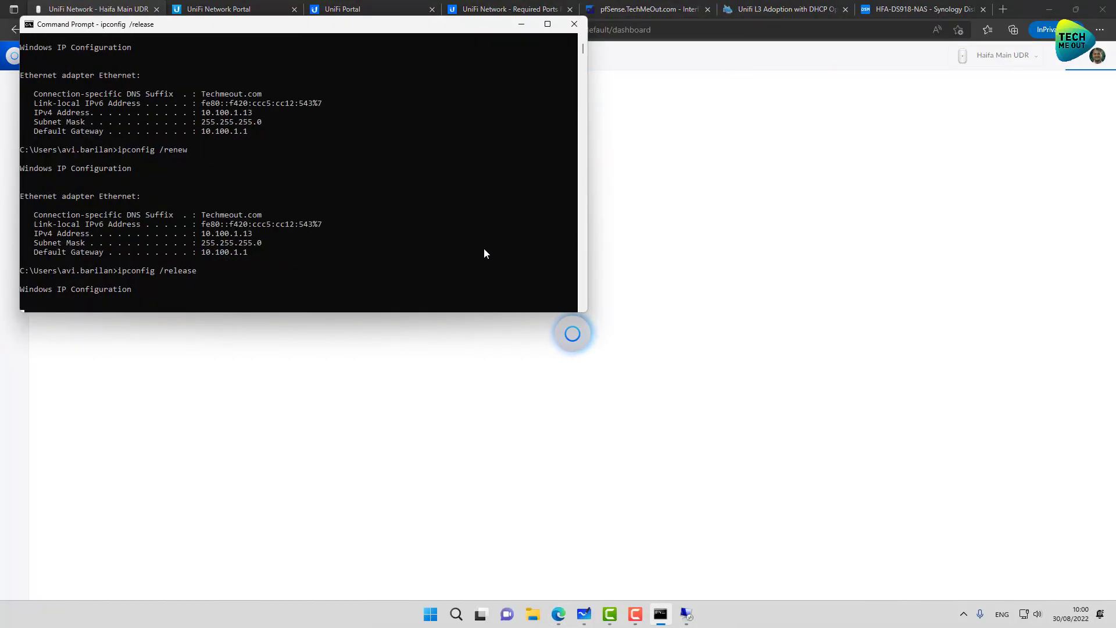
key("Up")
key("Up")
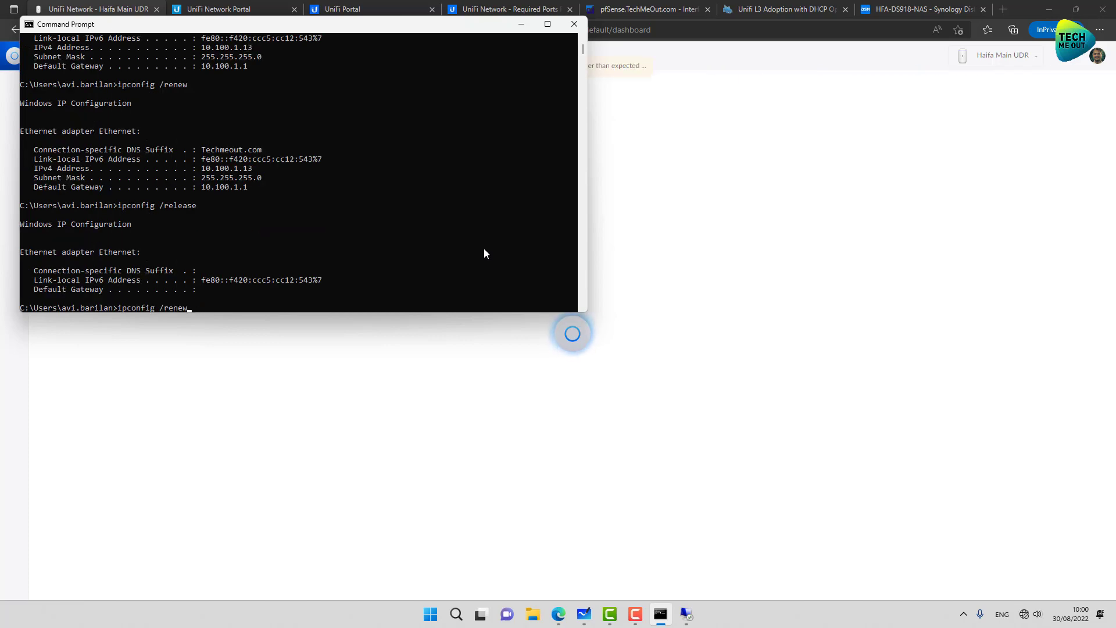
key("Return")
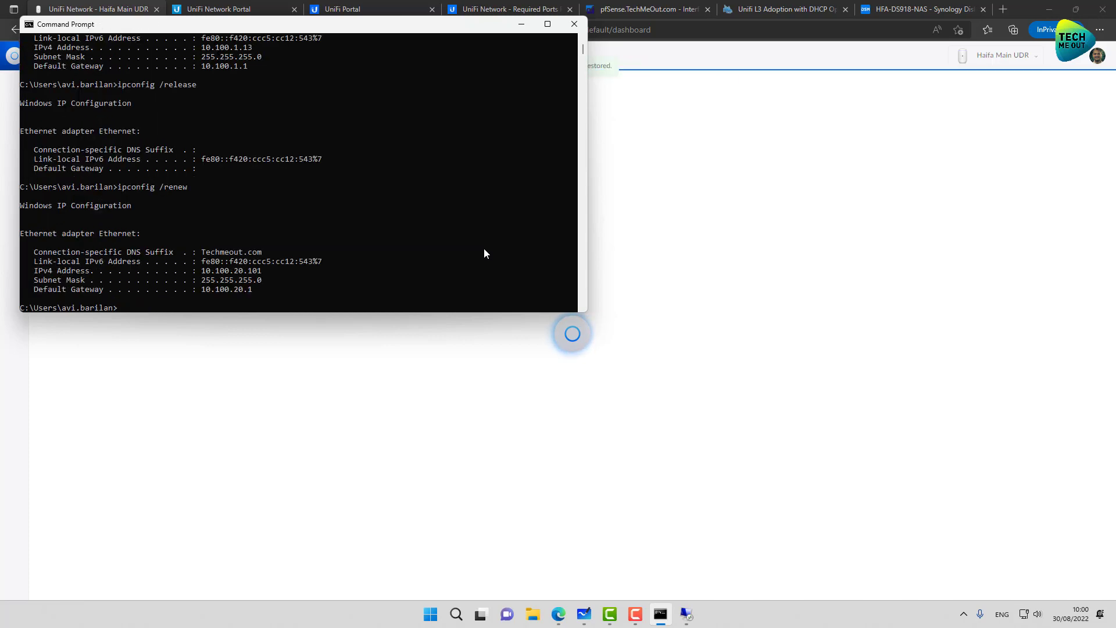
Step: Highlight the renewed IPv4 address in the ipconfig output and move the Command Prompt window lower on the desktop
left_click(203, 270)
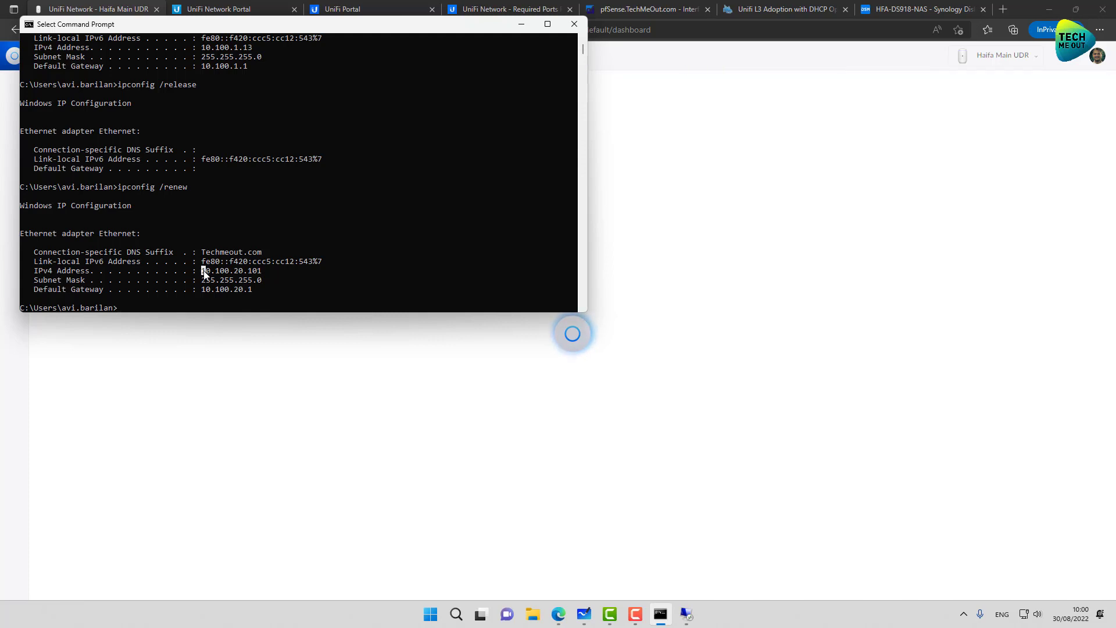
left_click_drag(203, 271, 260, 276)
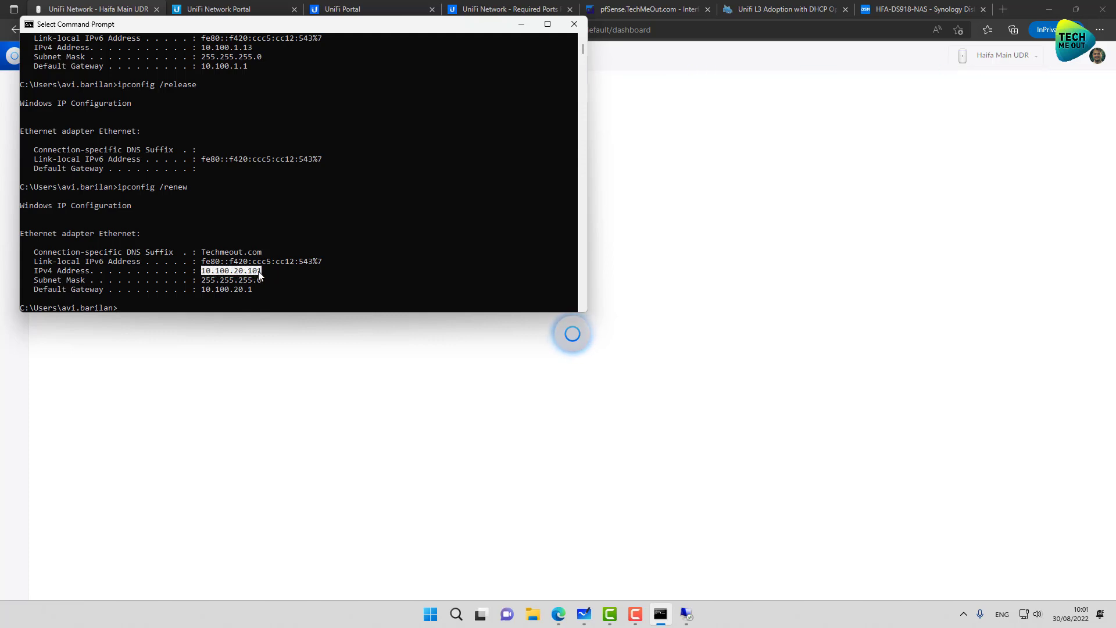
left_click(283, 280)
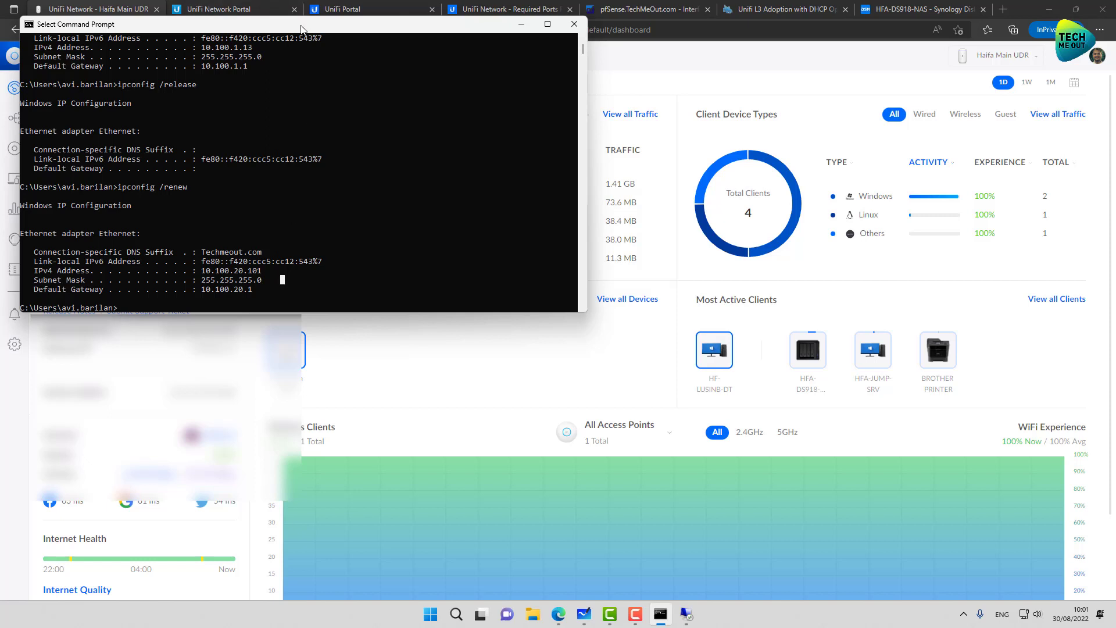
left_click_drag(301, 28, 295, 193)
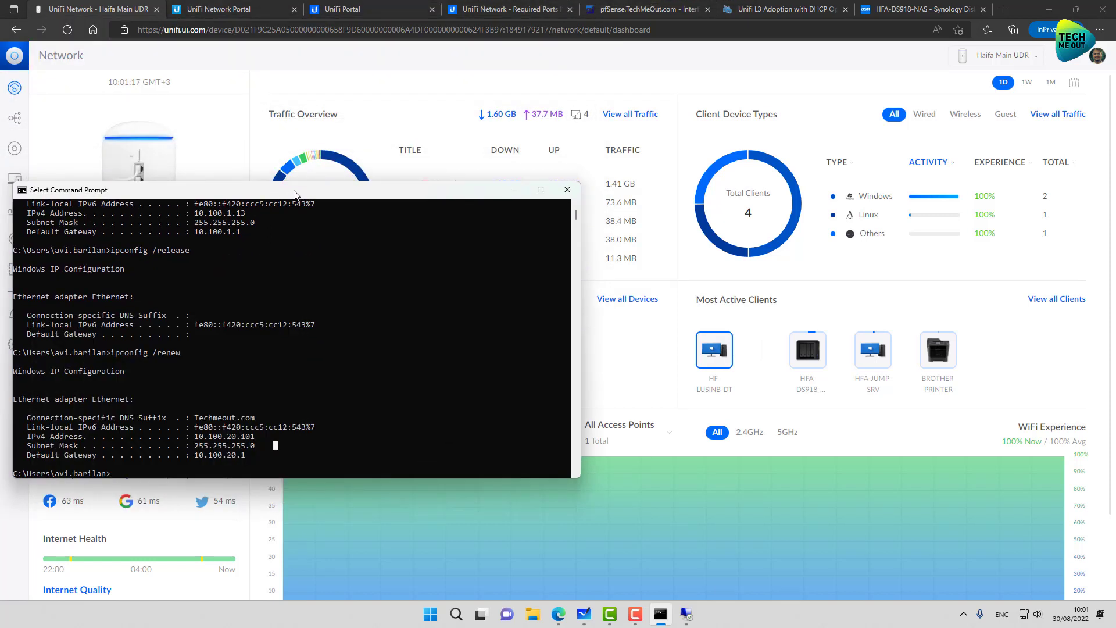